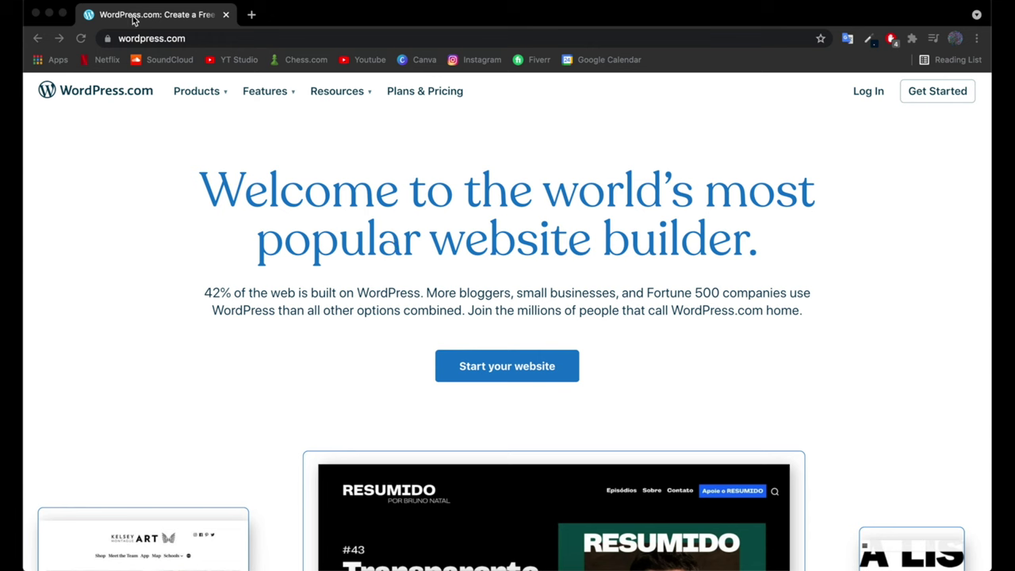
# - Start creating a website and search for the domain name aboutmeasaperson
pyautogui.click(191, 155)
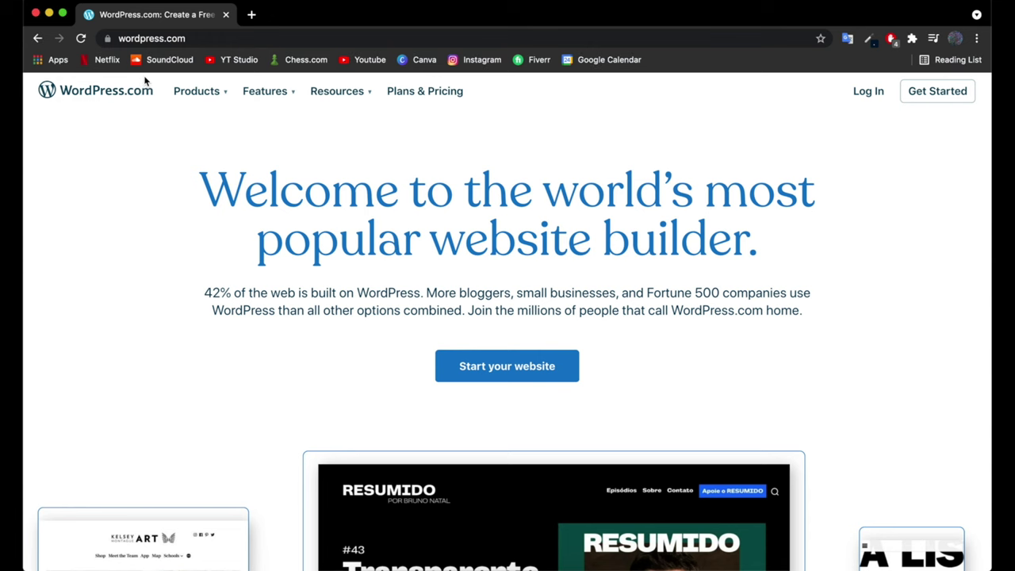
pyautogui.click(495, 366)
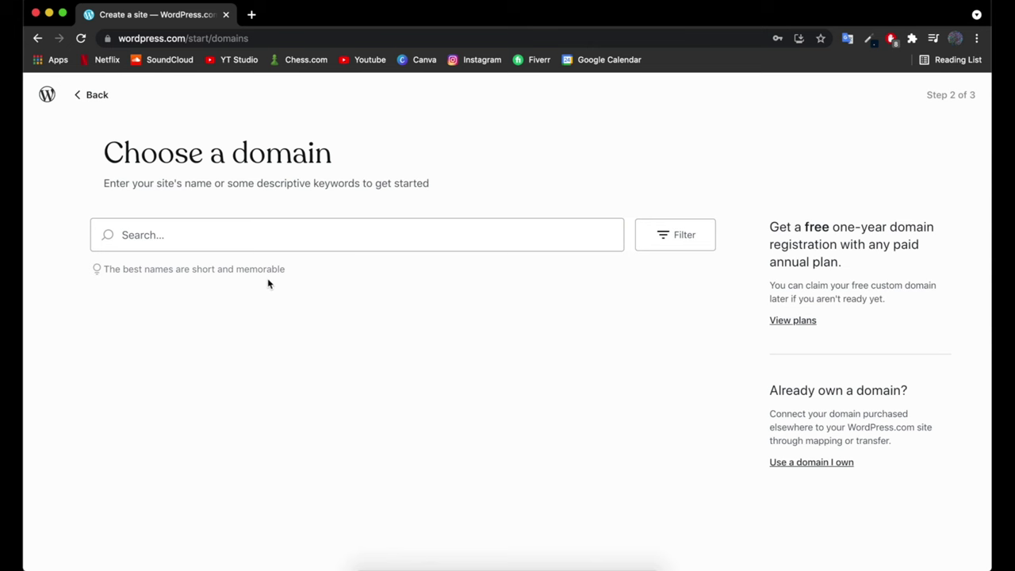
pyautogui.write('a')
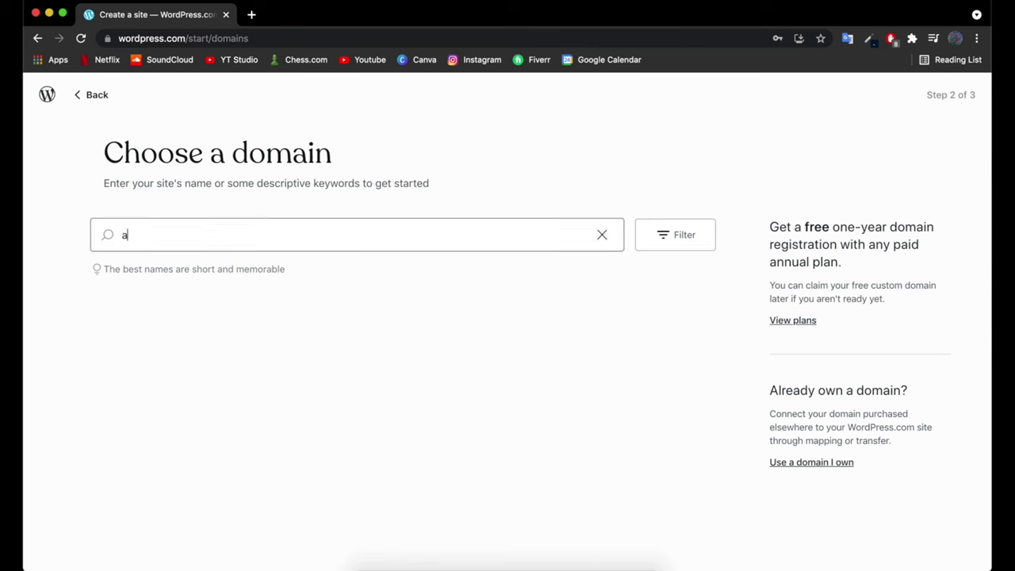
pyautogui.write('boutme')
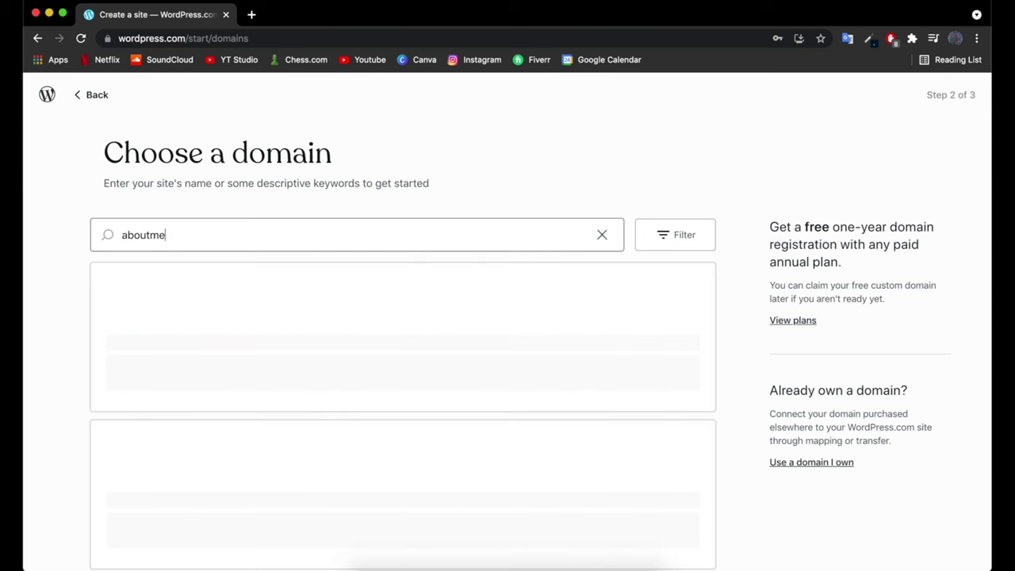
pyautogui.write('a')
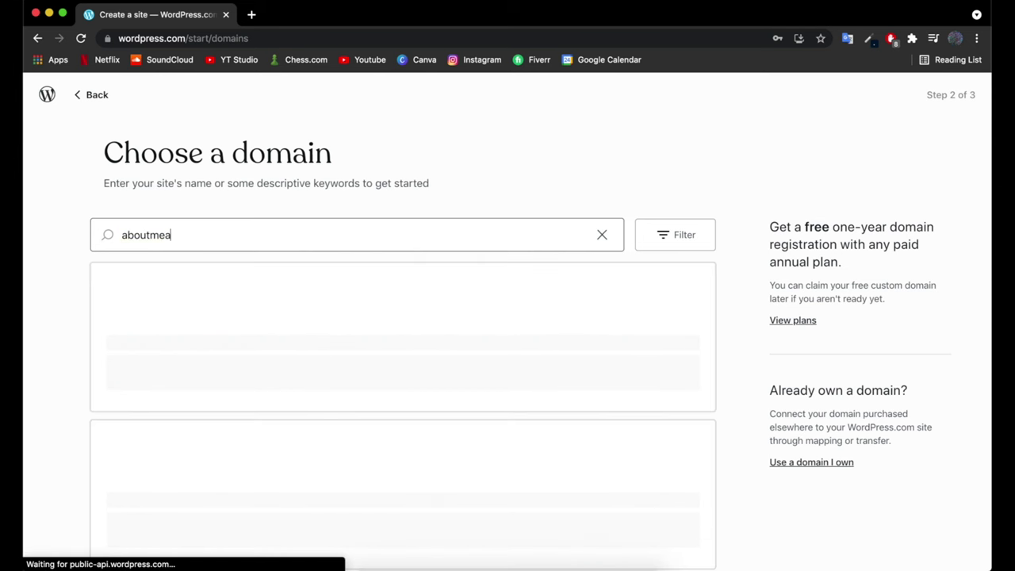
pyautogui.write('saperson')
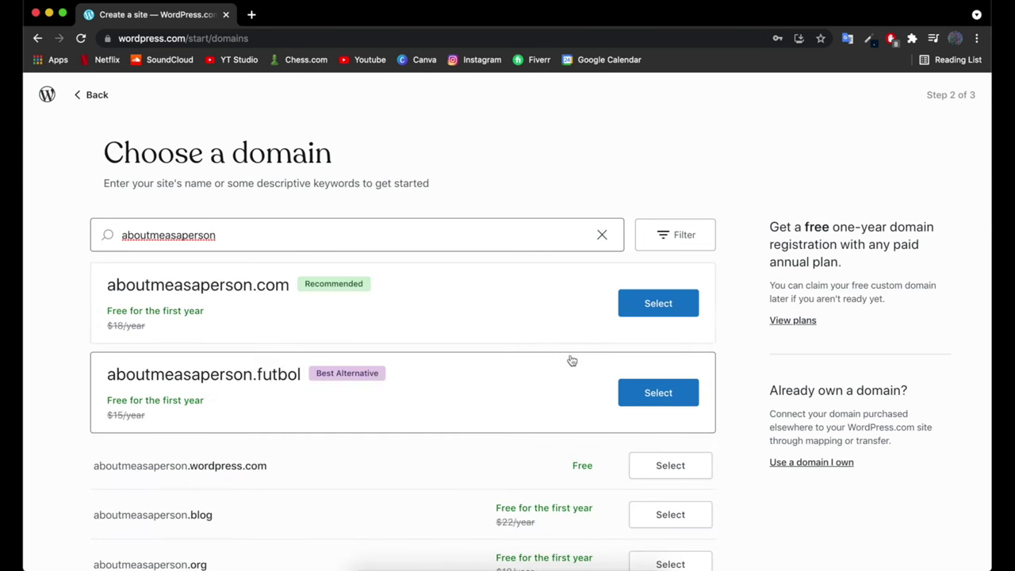
# - Select the free aboutmeasaperson.wordpress.com domain and start with a free site instead of a paid plan
pyautogui.scroll(-3, 541, 319)
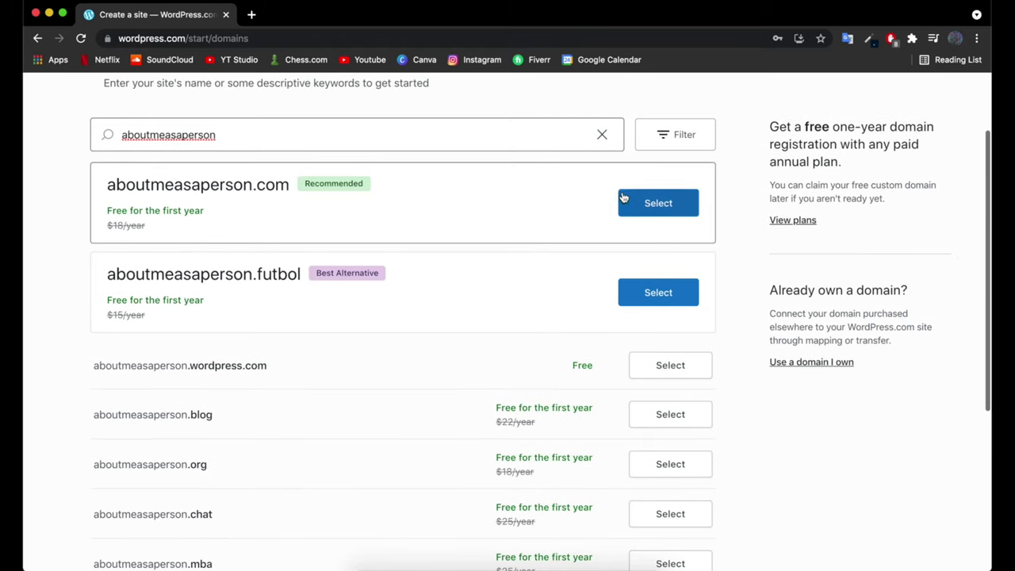
pyautogui.click(671, 366)
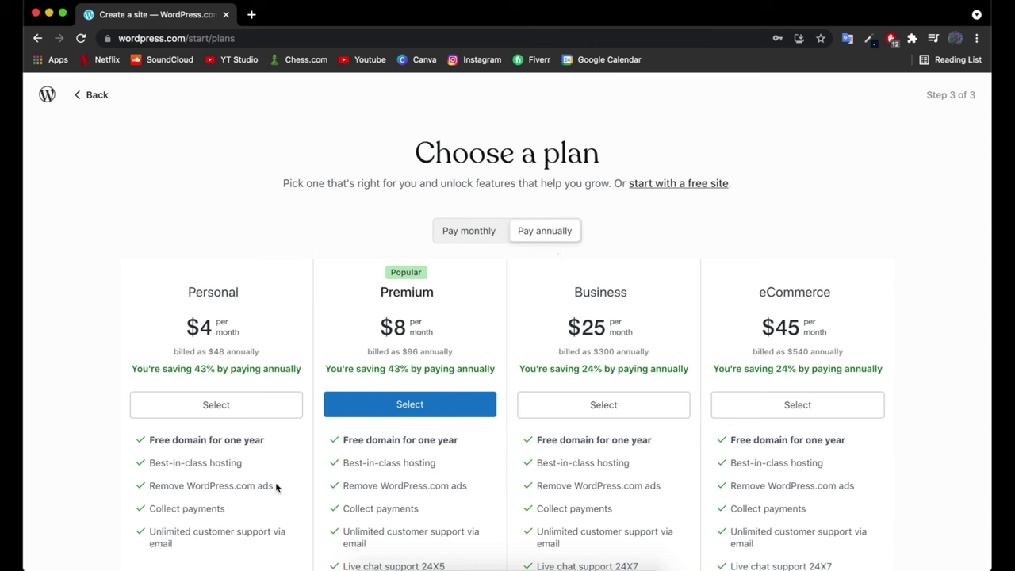
pyautogui.click(656, 190)
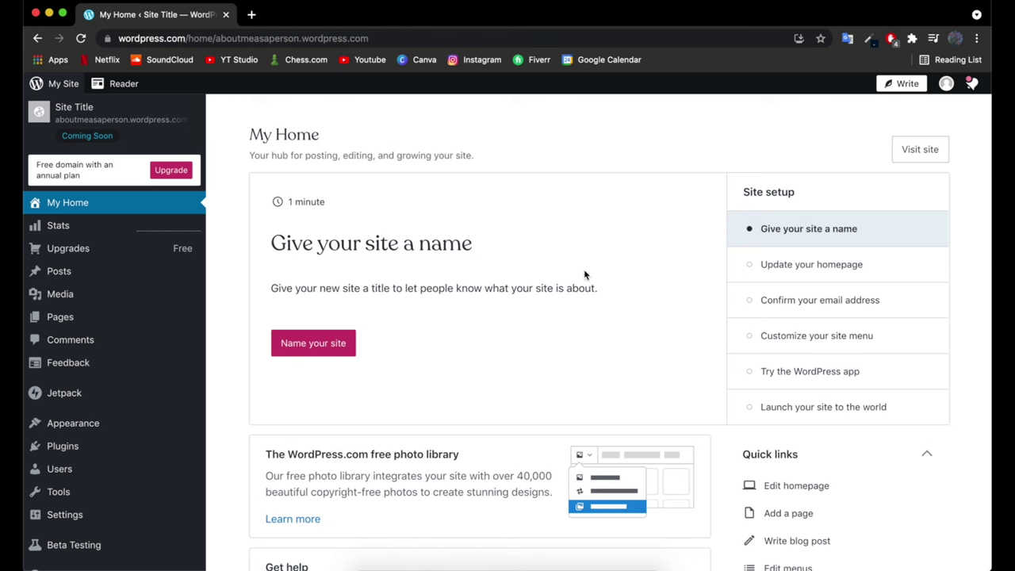
# - Review the site setup tasks for updating the homepage, customizing the site menu, trying the WordPress app and launching the site
pyautogui.click(809, 275)
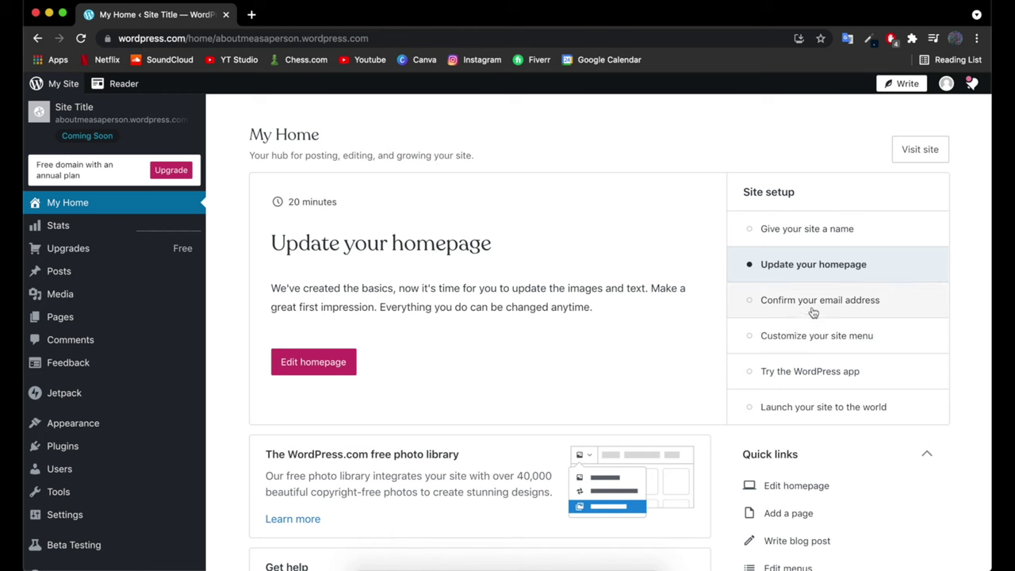
pyautogui.click(788, 345)
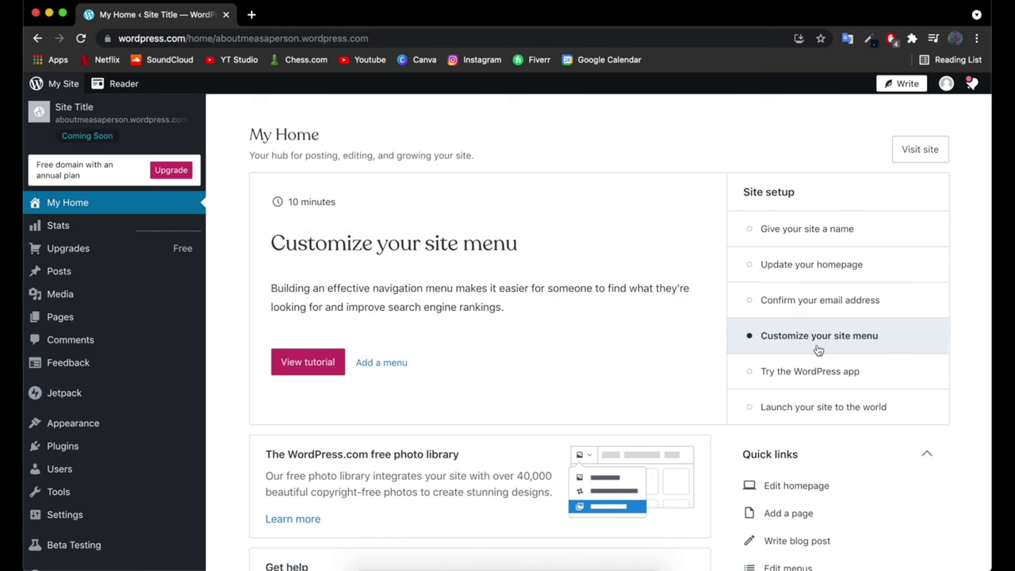
pyautogui.click(779, 377)
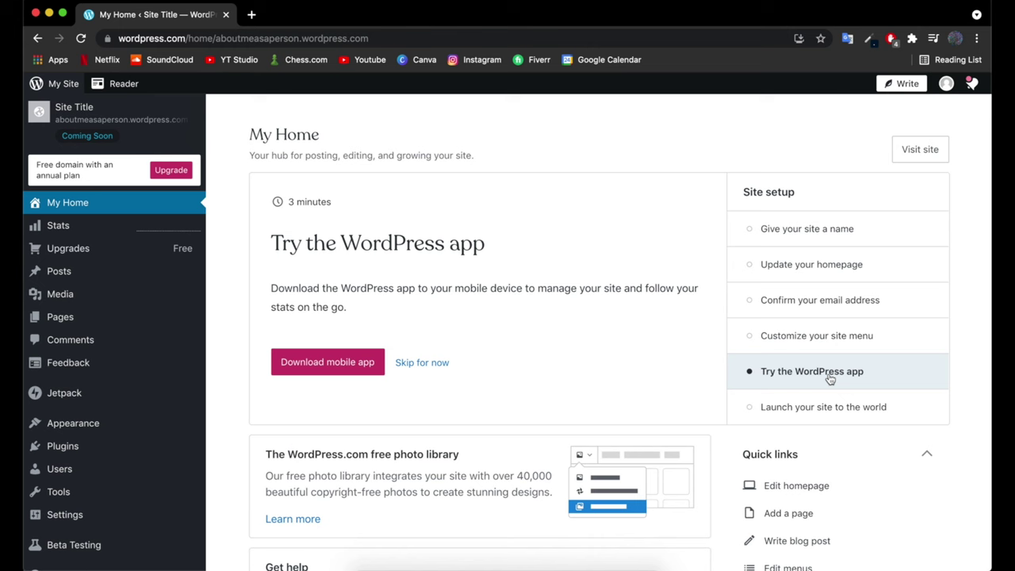
pyautogui.click(803, 414)
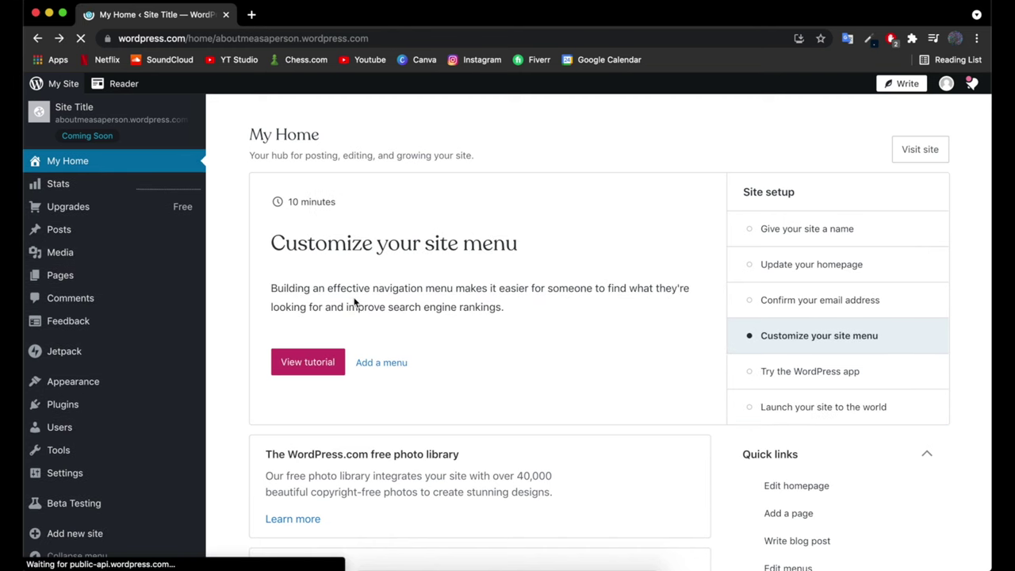
# - Look over the quick links and help resources on the My Home page
pyautogui.click(147, 187)
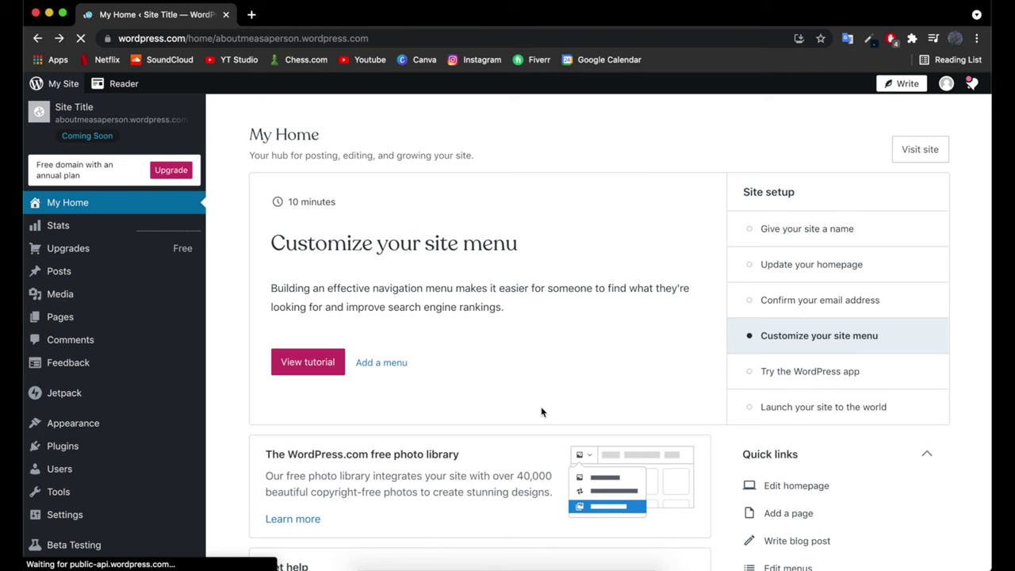
pyautogui.scroll(-3, 644, 457)
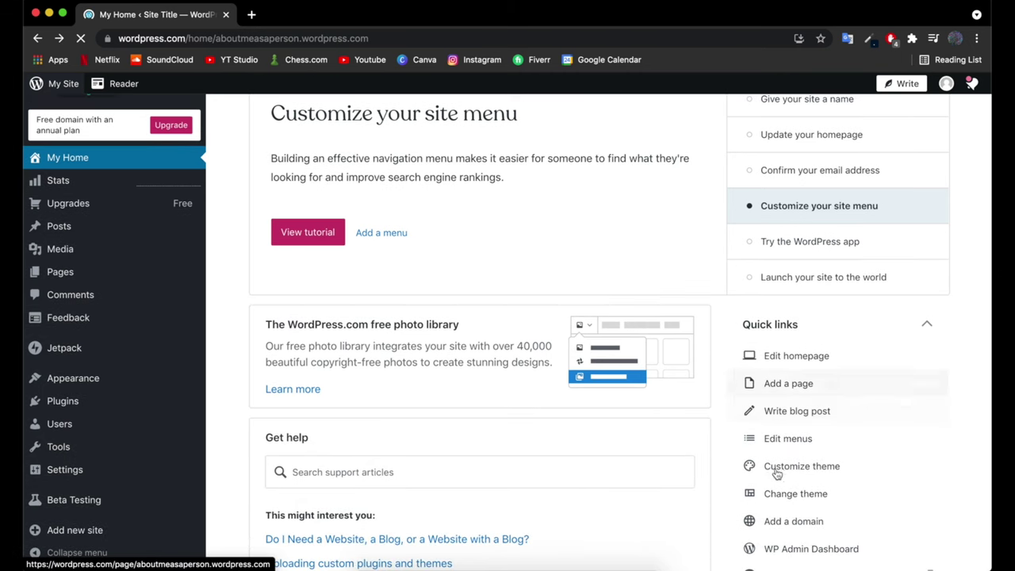
pyautogui.scroll(-4, 783, 493)
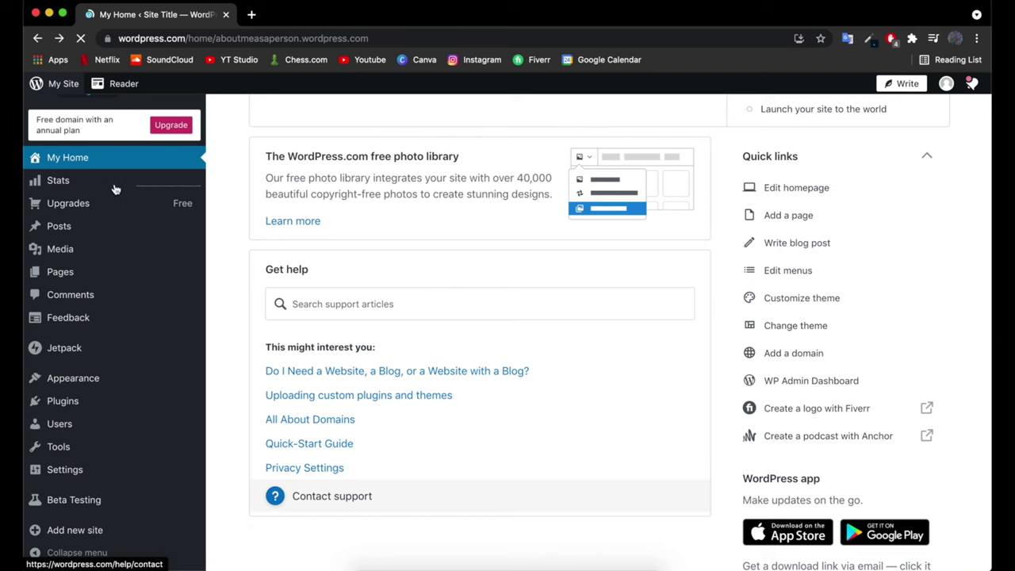
pyautogui.scroll(5, 115, 187)
pyautogui.scroll(2, 87, 188)
# - View the site's traffic stats and compare the features of the available upgrade plans
pyautogui.click(81, 230)
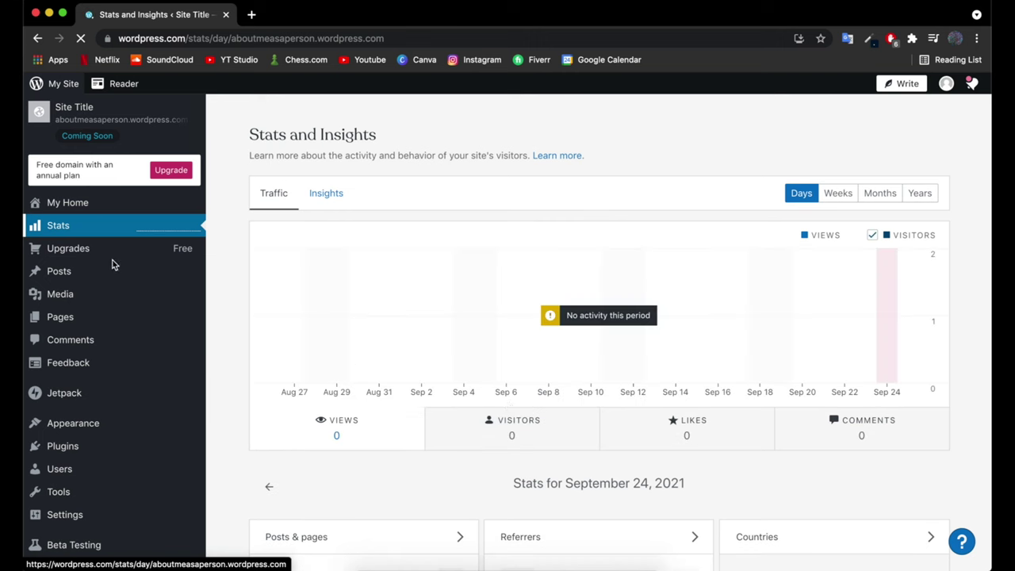
pyautogui.moveTo(96, 260)
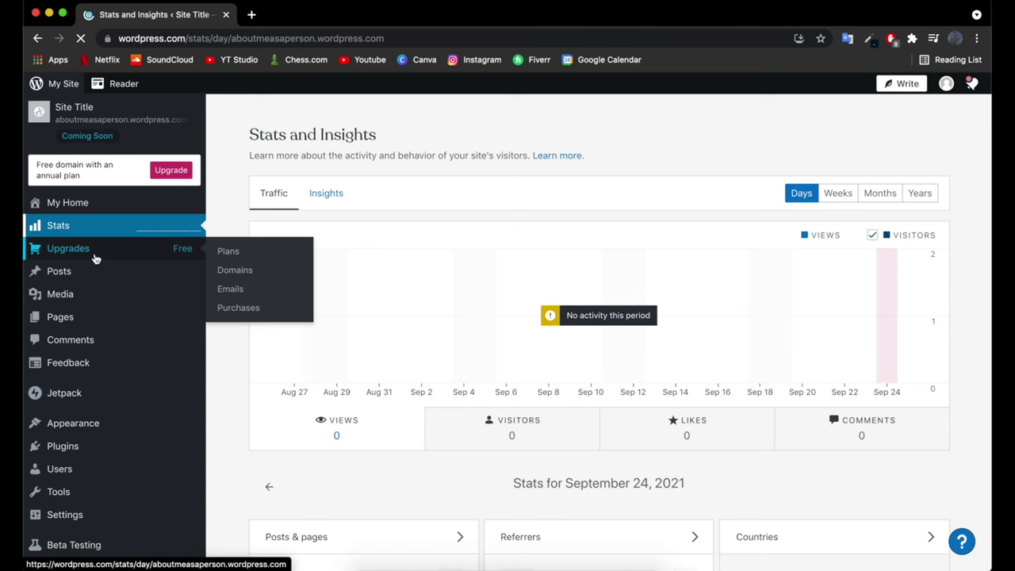
pyautogui.click(96, 260)
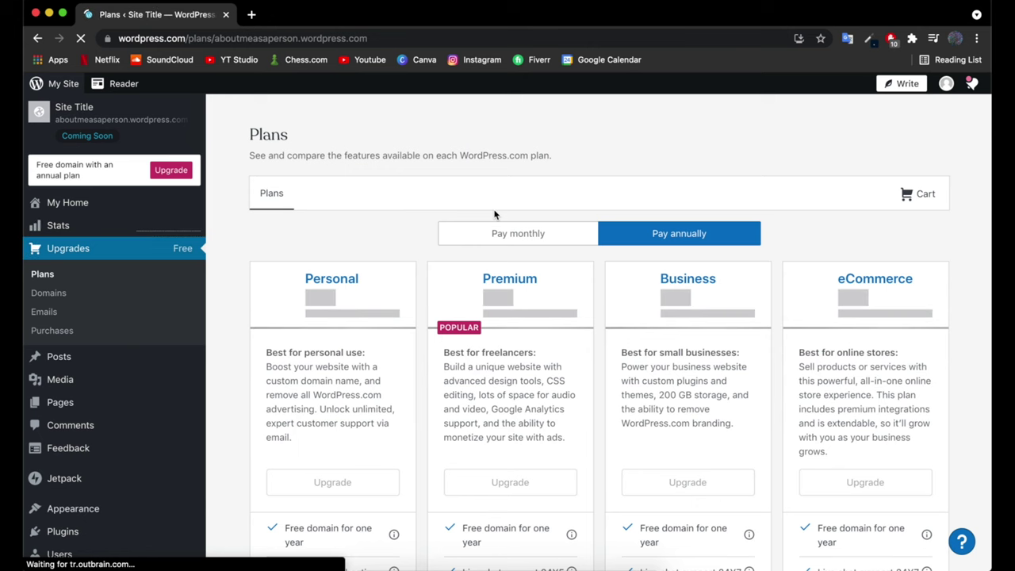
pyautogui.scroll(-5, 494, 214)
pyautogui.scroll(-7, 494, 214)
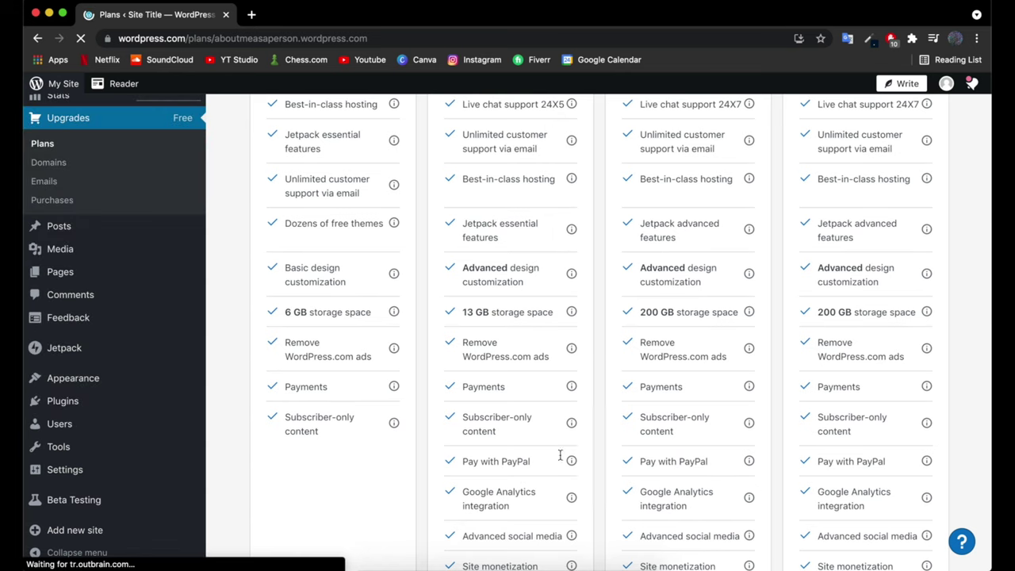
pyautogui.scroll(-2, 497, 476)
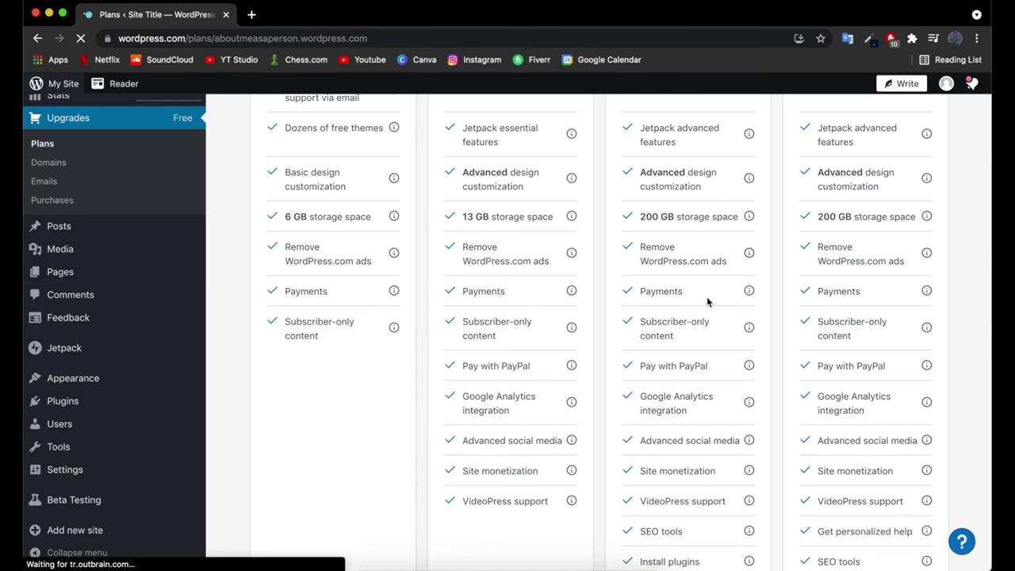
pyautogui.scroll(-3, 708, 301)
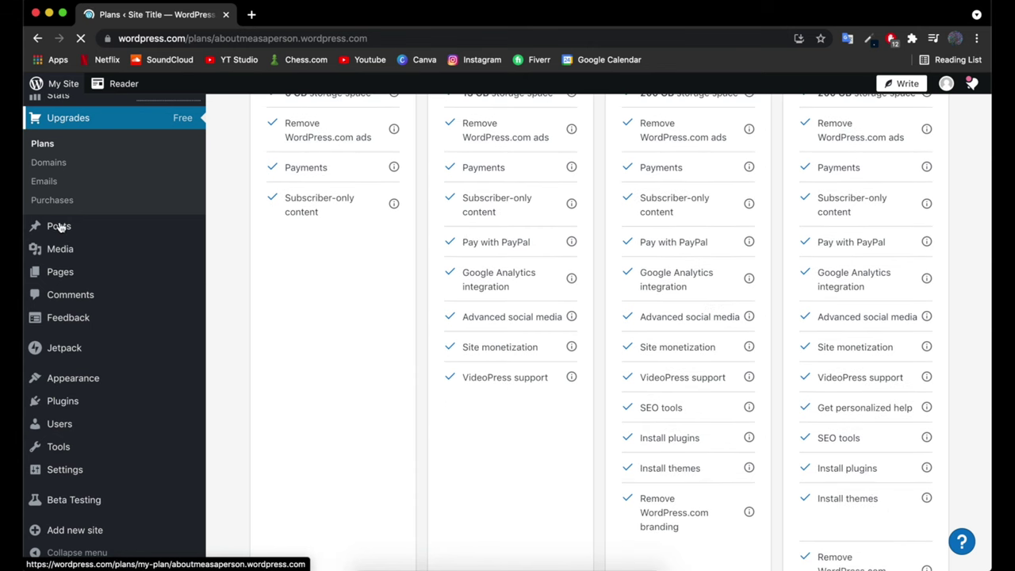
# - Look through the site's content in the posts list, media library and pages list
pyautogui.moveTo(69, 236)
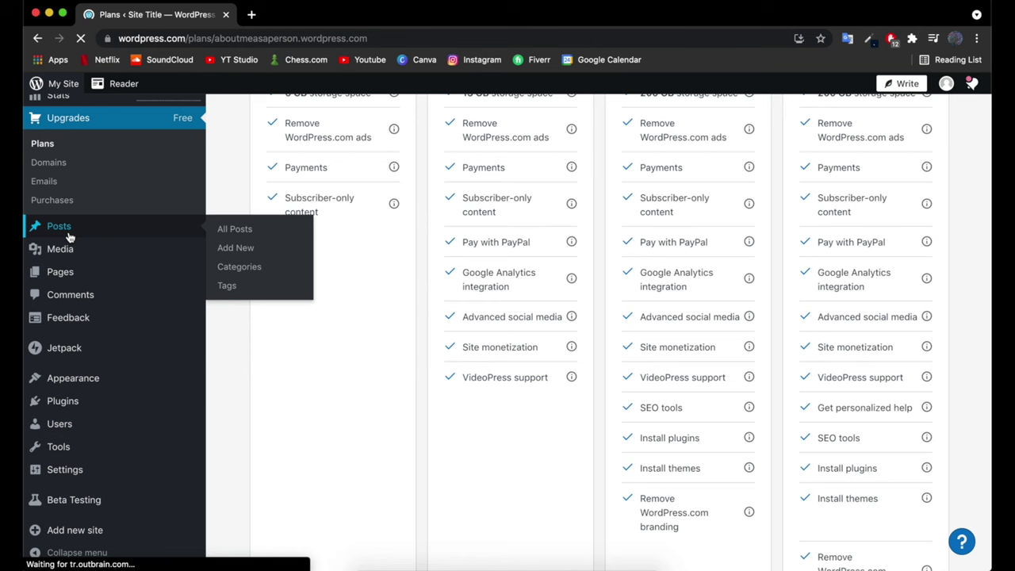
pyautogui.click(69, 236)
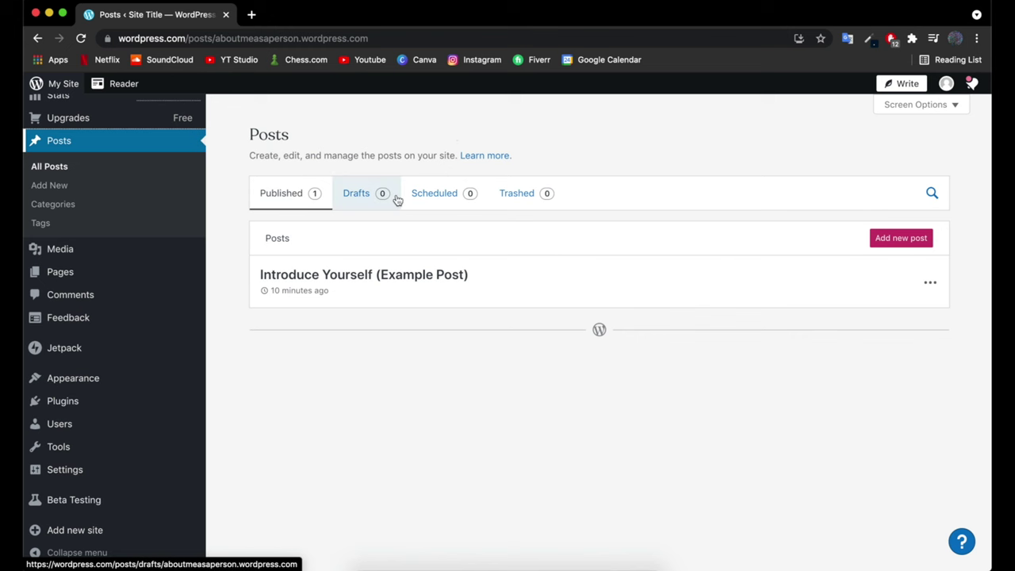
pyautogui.click(145, 257)
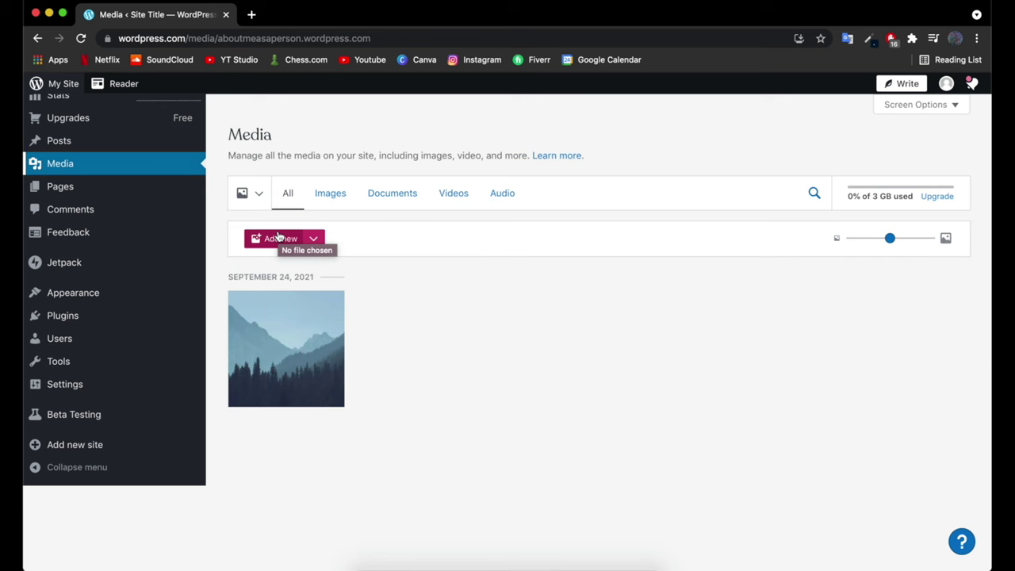
pyautogui.click(151, 193)
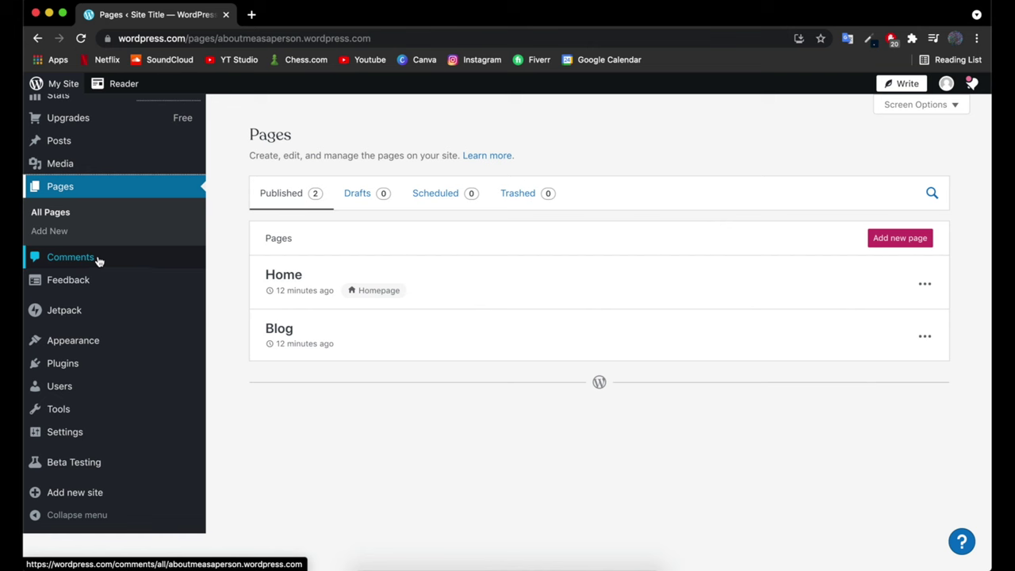
# - Open the theme gallery and browse the recommended themes for the site
pyautogui.click(84, 340)
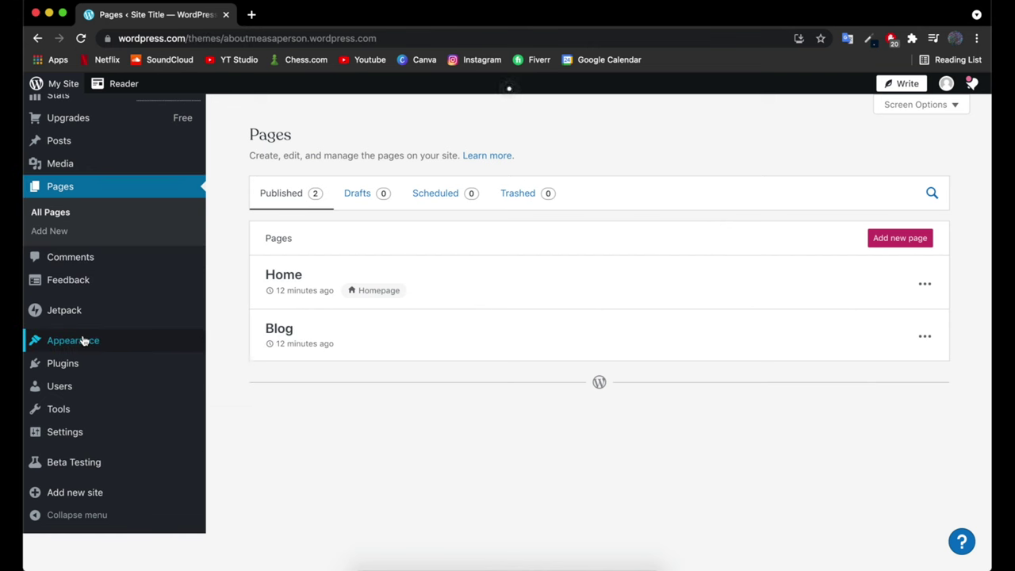
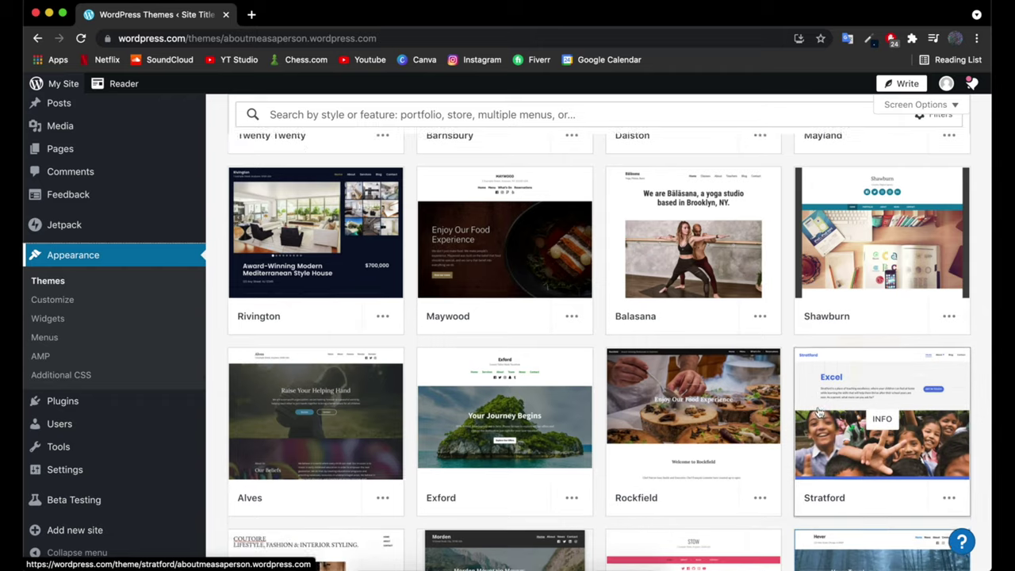
pyautogui.scroll(2, 820, 412)
pyautogui.scroll(8, 820, 411)
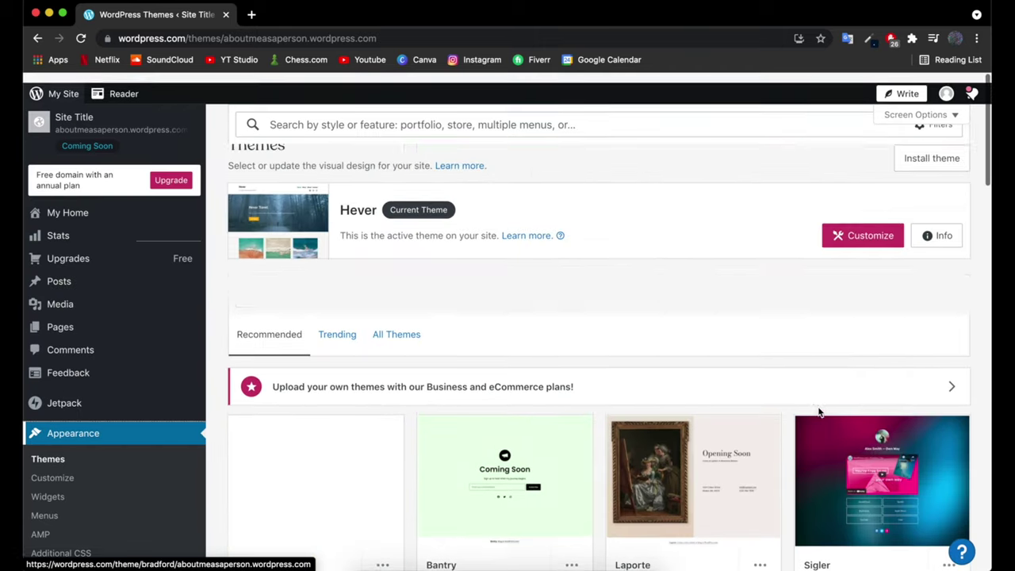
pyautogui.scroll(-4, 819, 411)
pyautogui.scroll(-1, 519, 396)
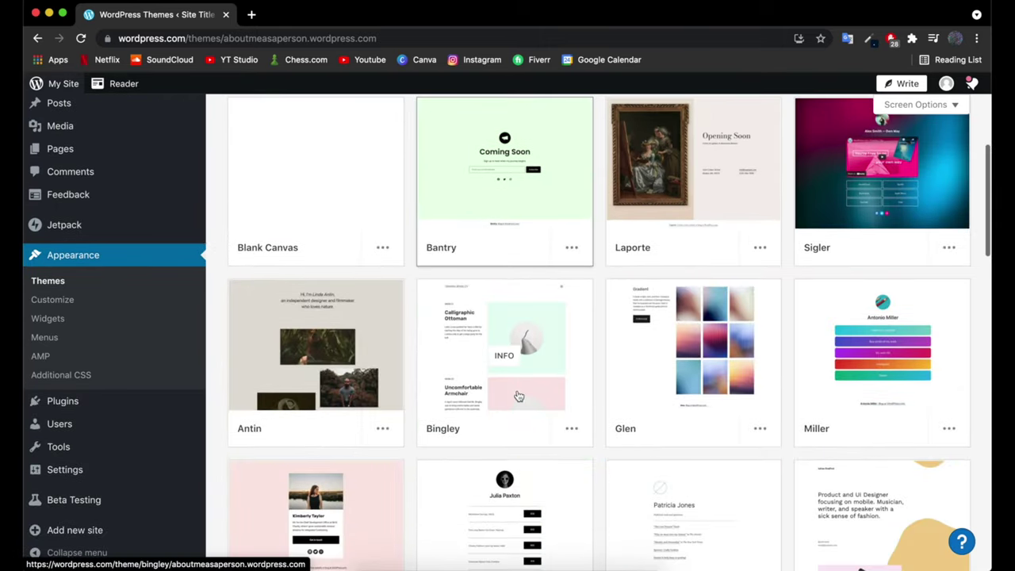
pyautogui.scroll(-2, 518, 396)
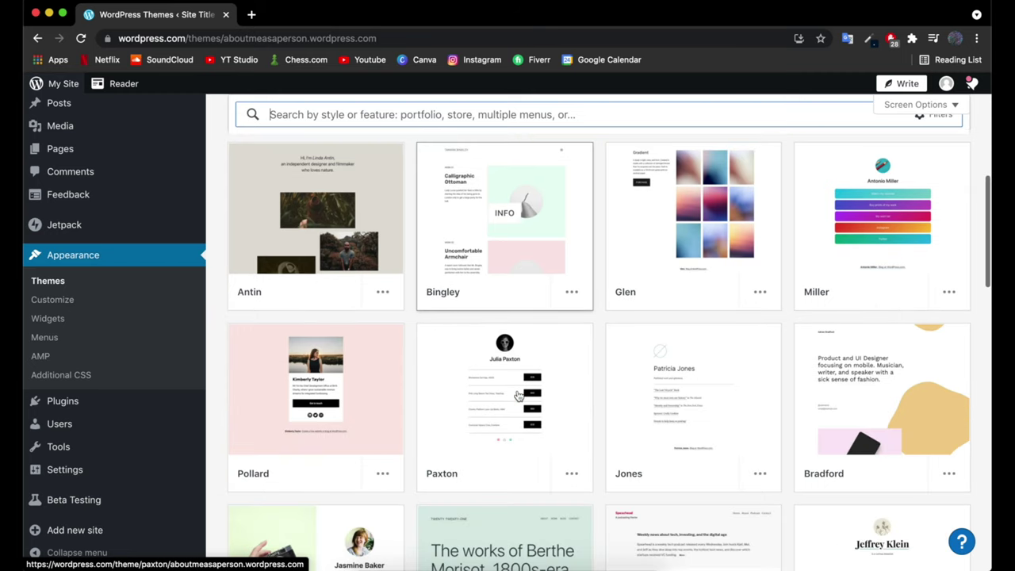
pyautogui.scroll(-3, 519, 396)
pyautogui.scroll(-1, 519, 396)
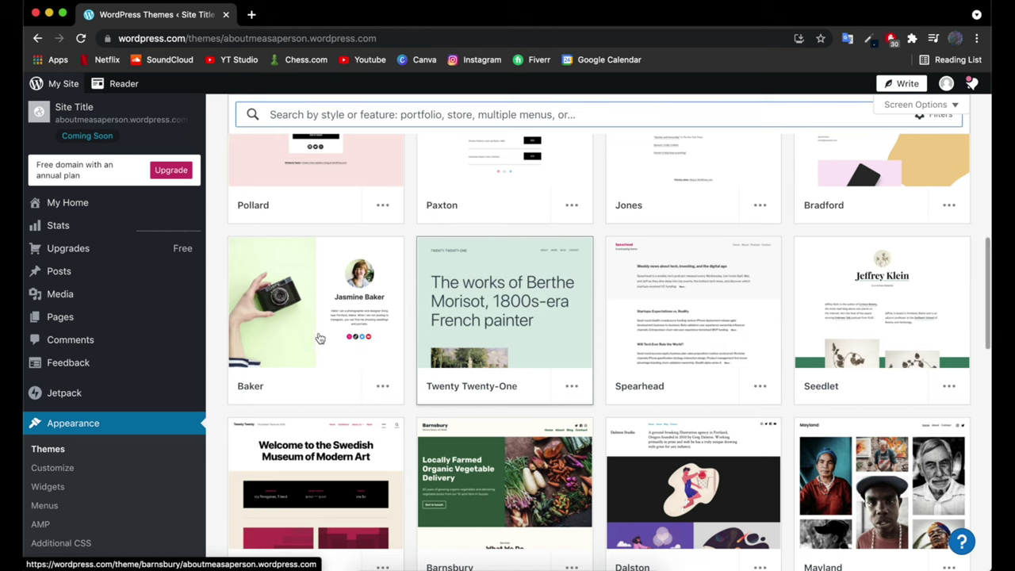
# - Activate the free Baker theme, replacing the homepage content with the Baker homepage
pyautogui.click(328, 352)
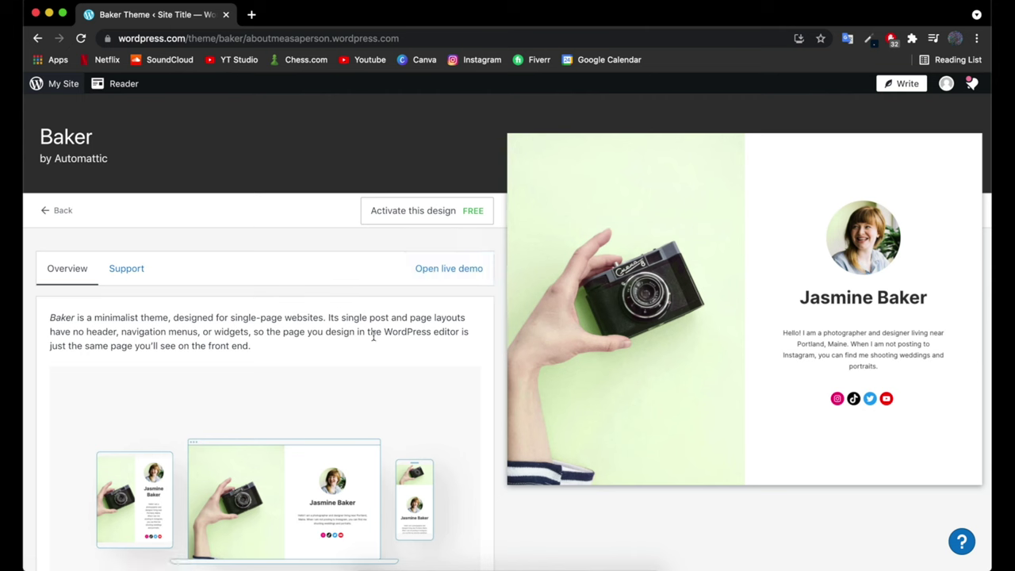
pyautogui.click(407, 214)
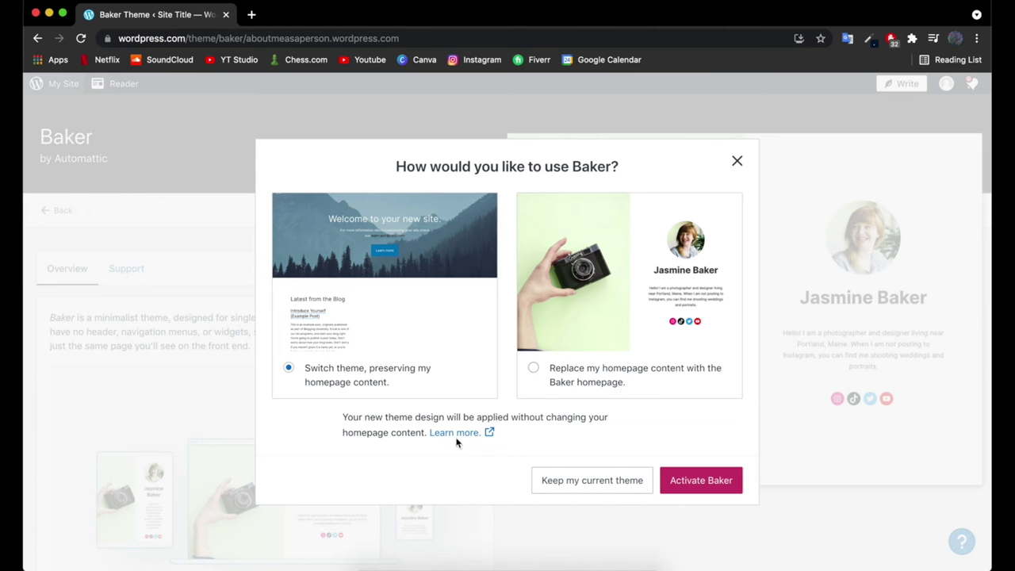
pyautogui.click(534, 369)
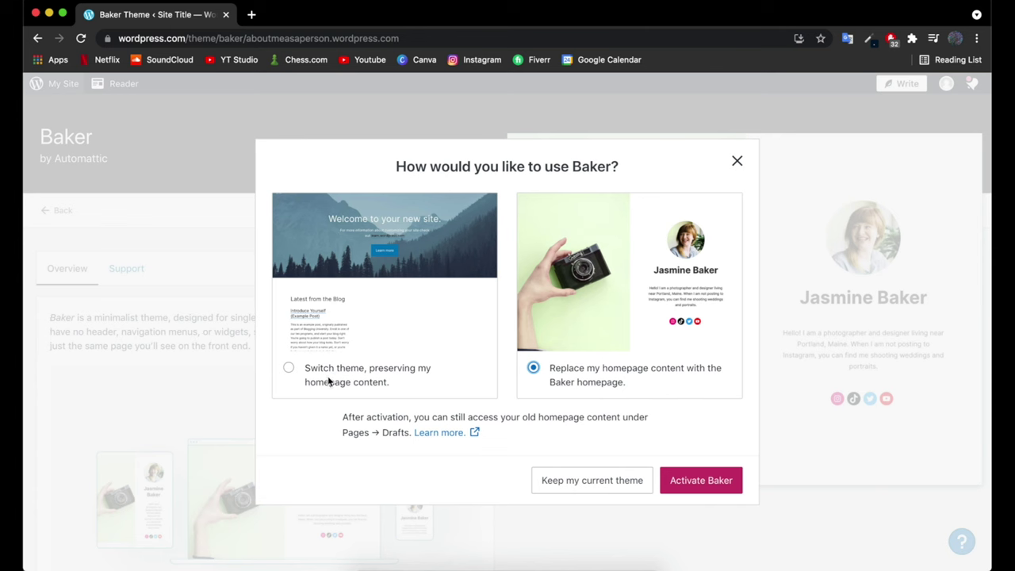
pyautogui.click(722, 495)
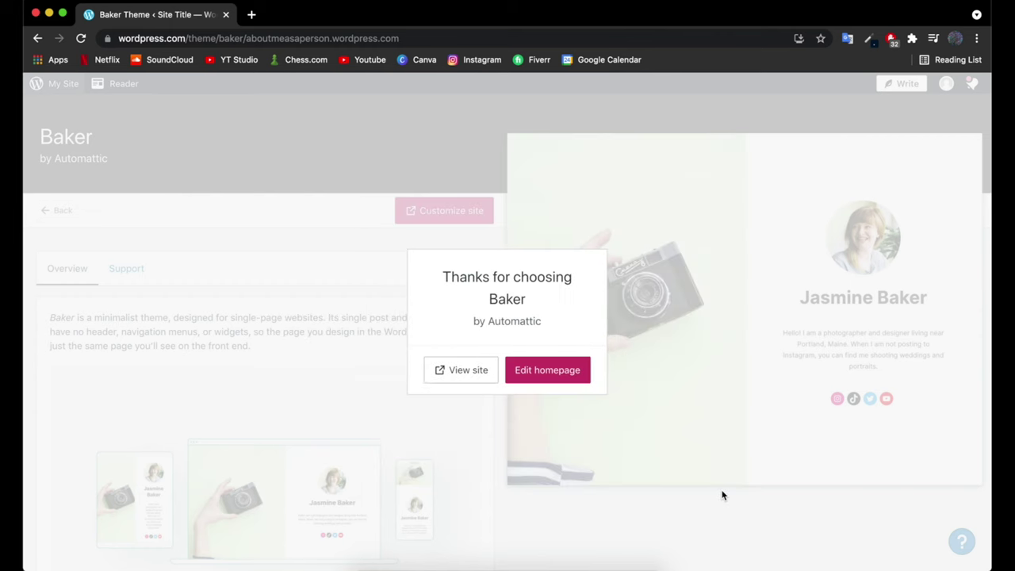
# - Open the new homepage for editing, skipping the welcome tour, and look over its layout
pyautogui.click(562, 387)
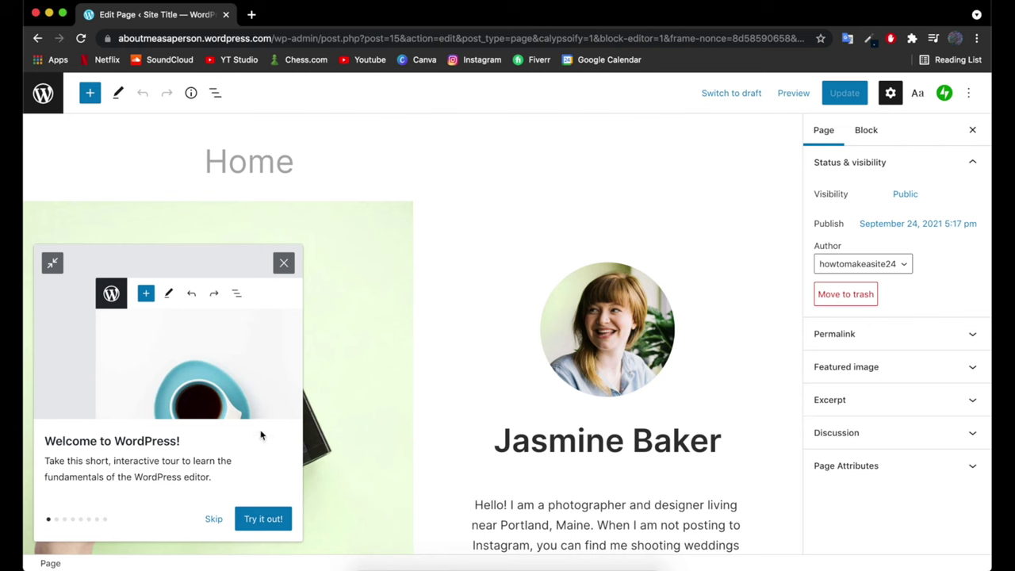
pyautogui.click(214, 518)
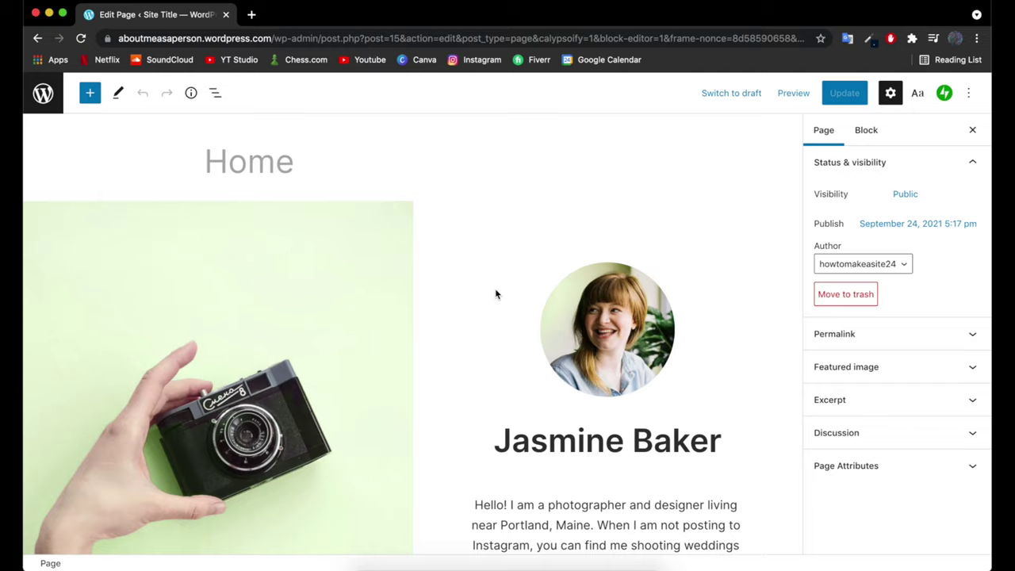
pyautogui.scroll(-10, 496, 294)
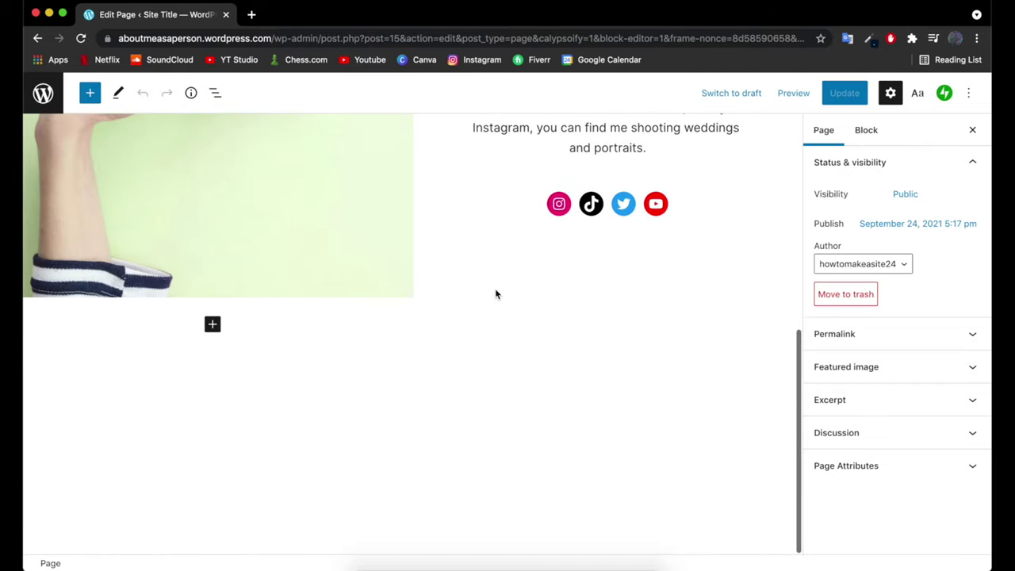
pyautogui.scroll(10, 496, 293)
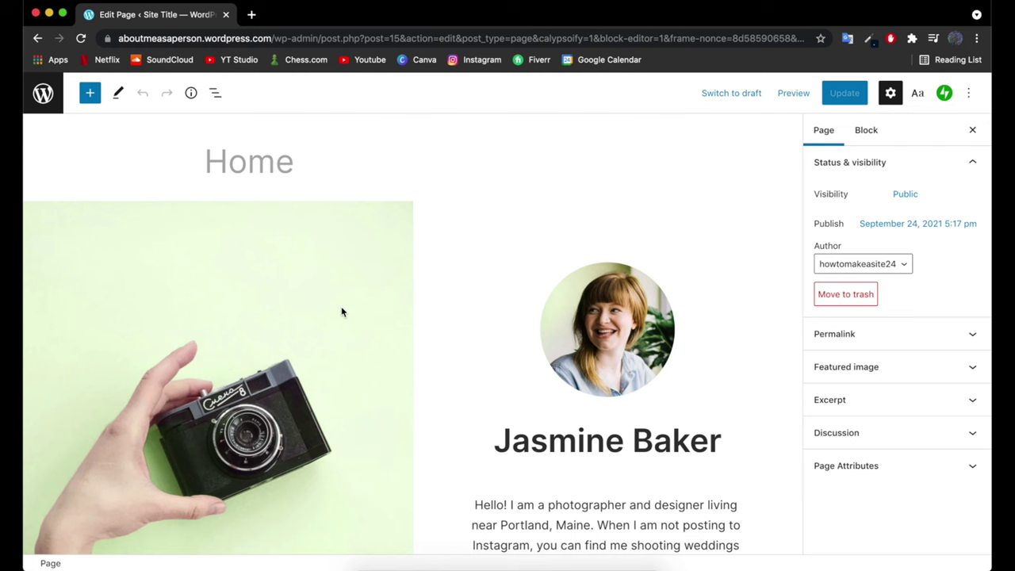
pyautogui.scroll(-3, 576, 433)
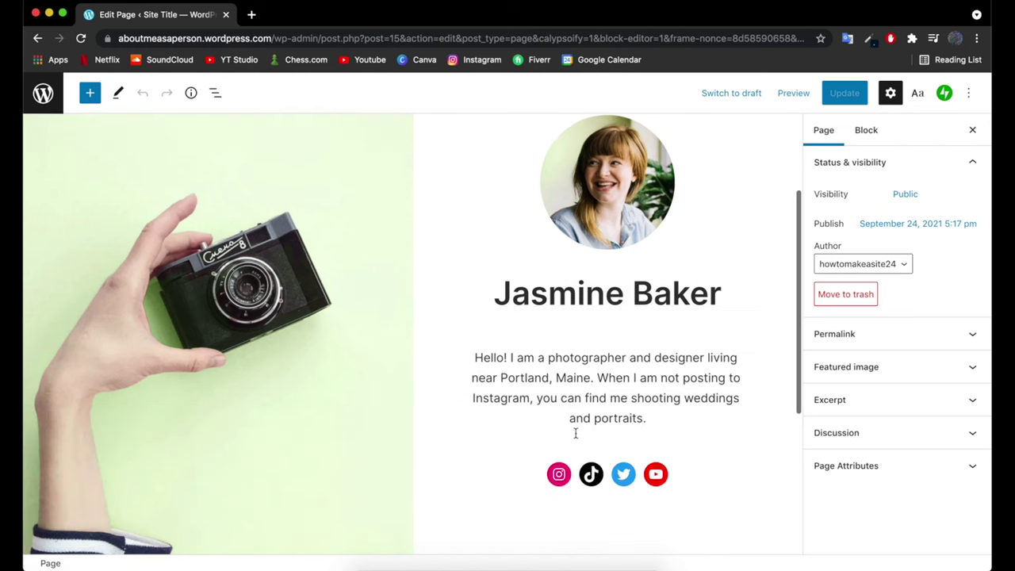
pyautogui.scroll(2, 480, 319)
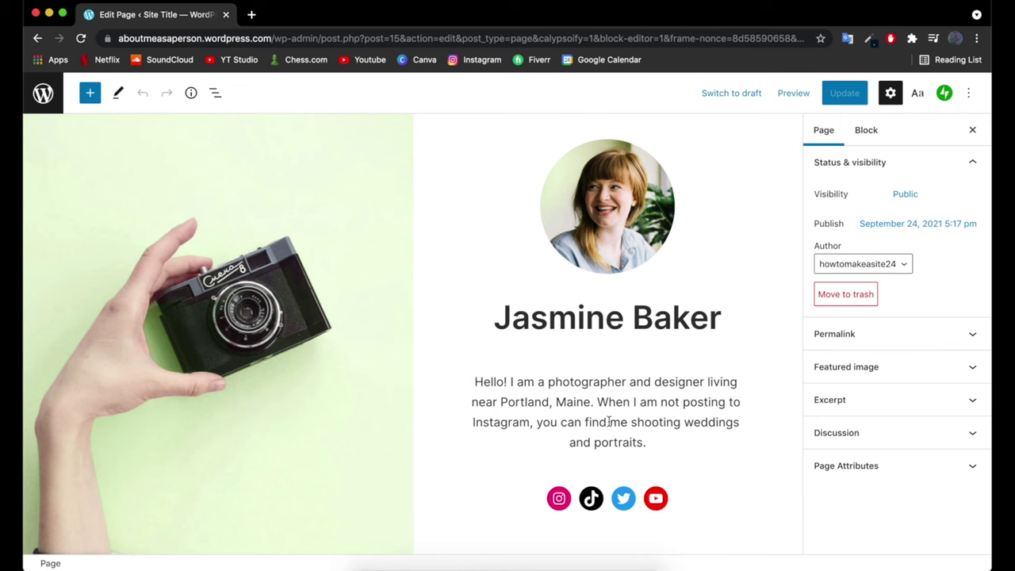
pyautogui.scroll(3, 609, 422)
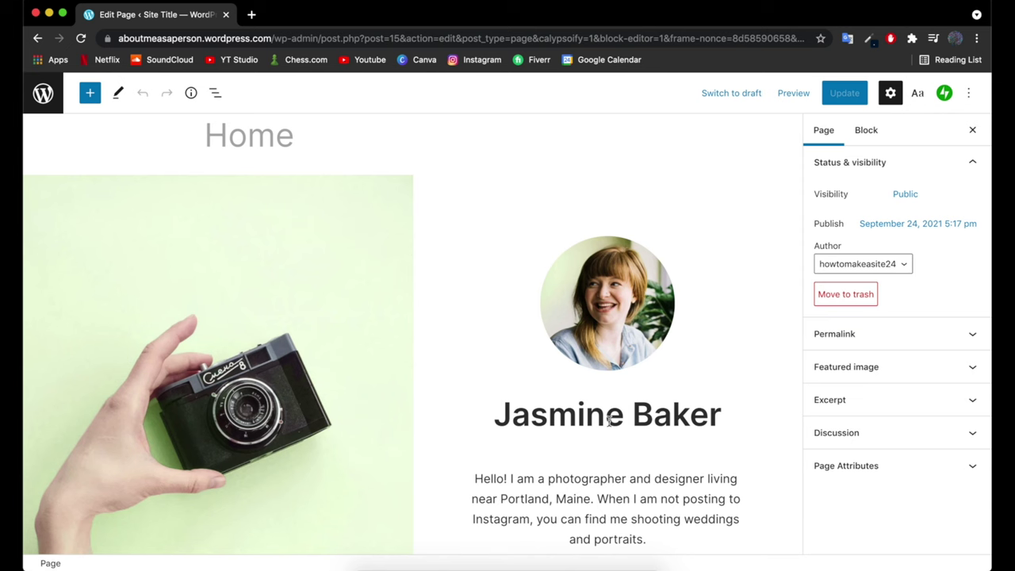
# - Replace the name heading under the portrait with "My Name" and add an empty paragraph below it
pyautogui.doubleClick(657, 422)
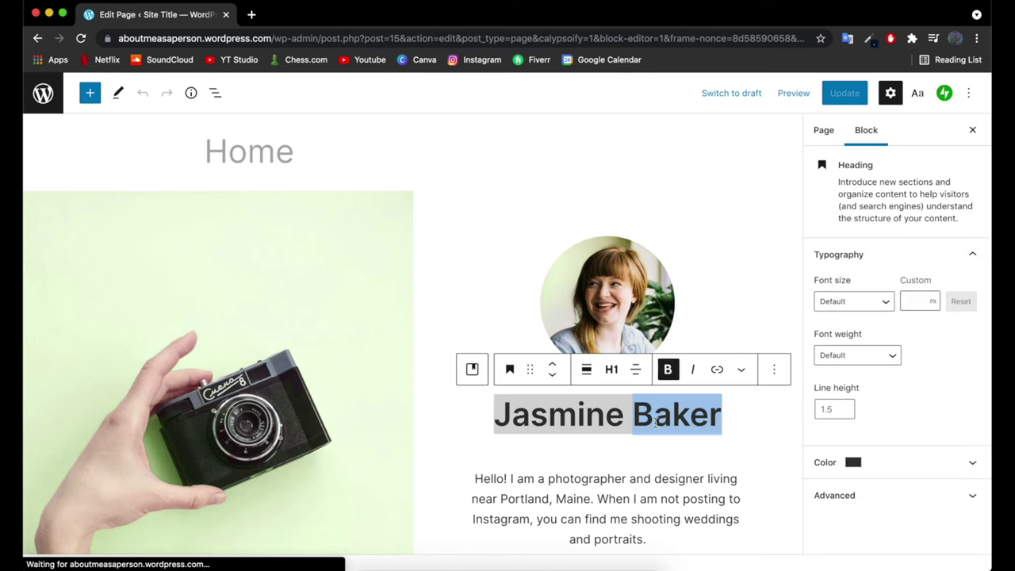
pyautogui.click(625, 424)
pyautogui.tripleClick(615, 424)
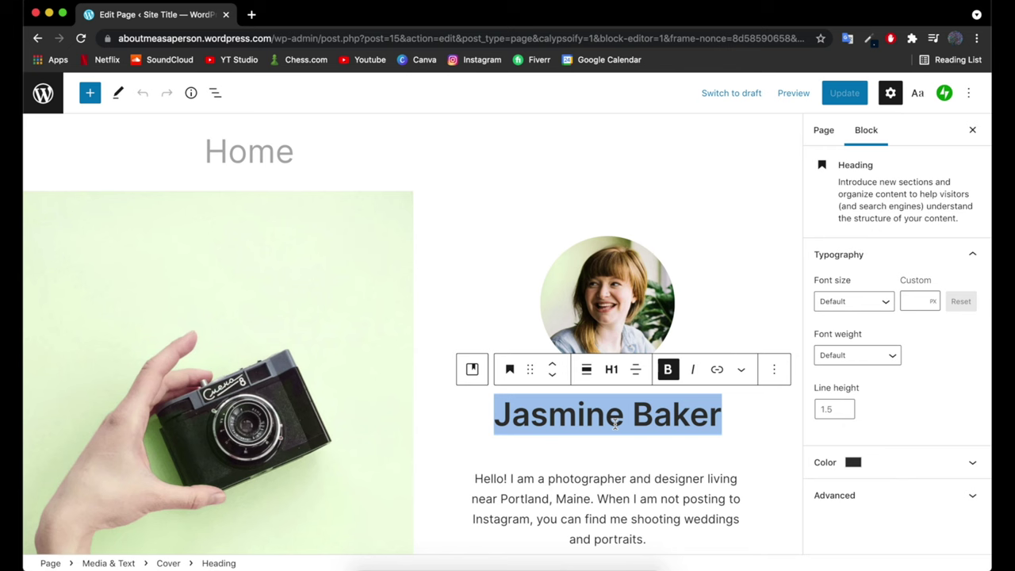
pyautogui.write('My Name')
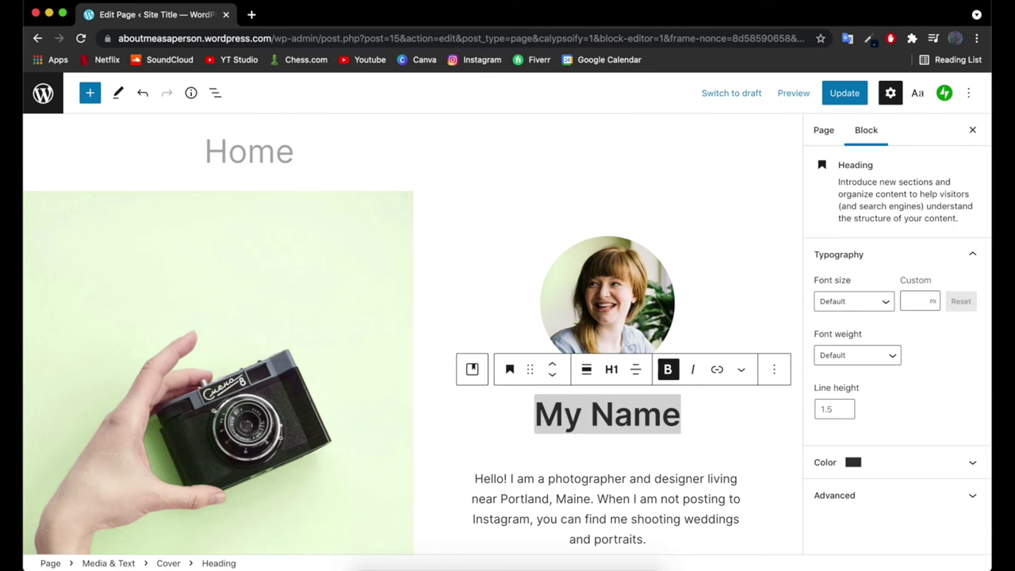
pyautogui.press('Return')
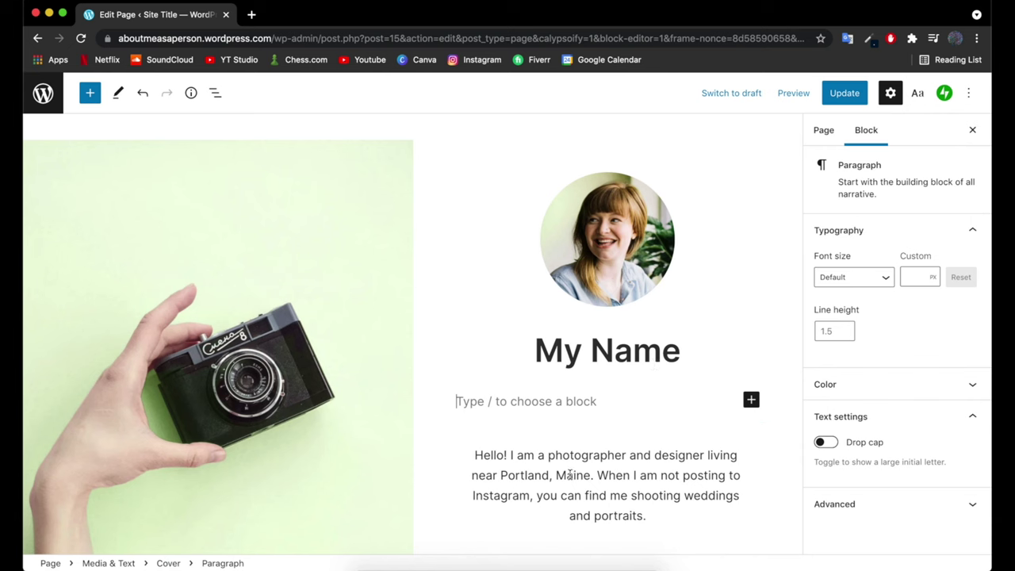
pyautogui.click(528, 432)
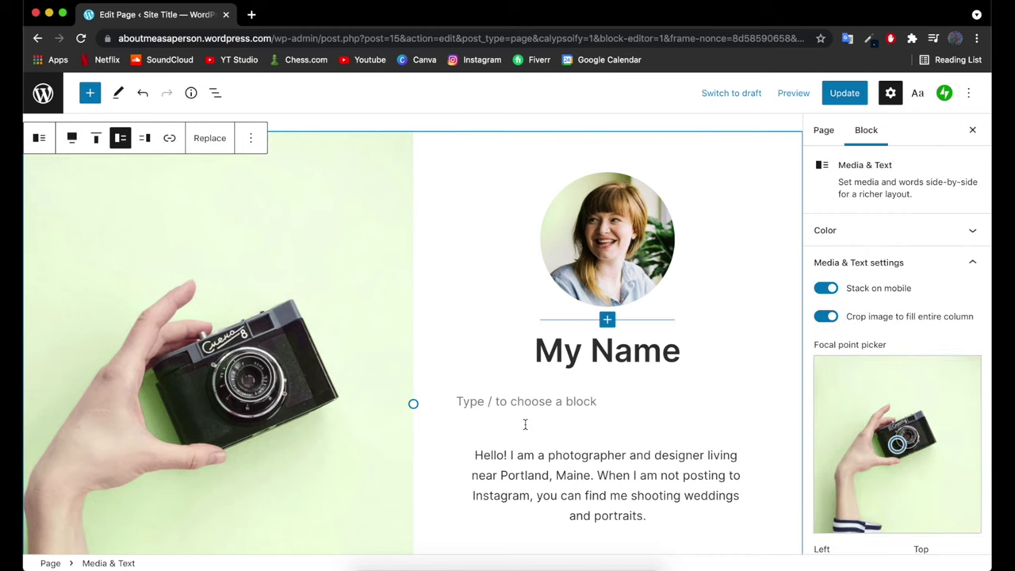
pyautogui.press('Up')
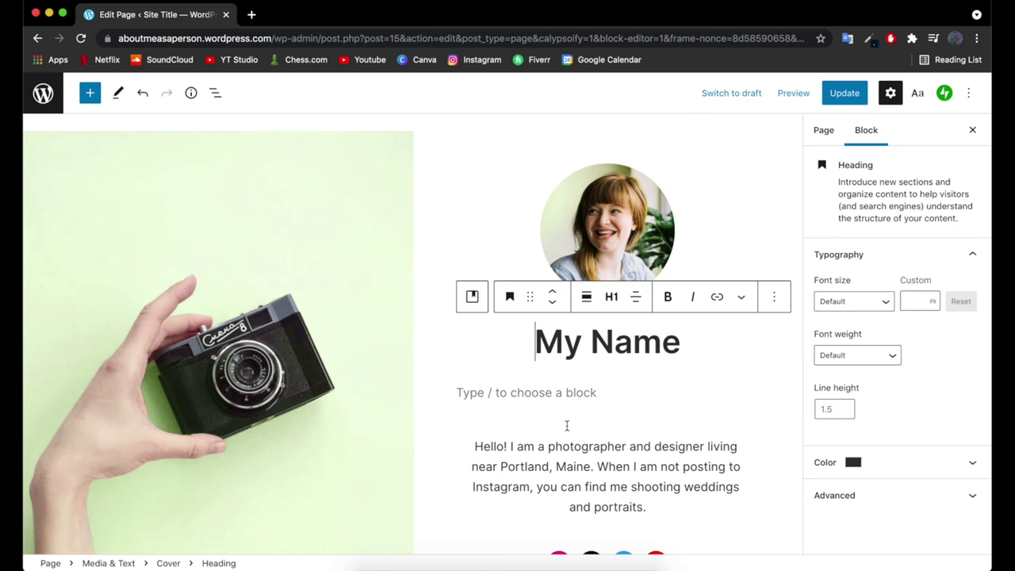
# - Change the start of the bio paragraph to "Hello! I am a professional bodybuilder and I live", correcting the spelling of "professional"
pyautogui.scroll(-3, 567, 424)
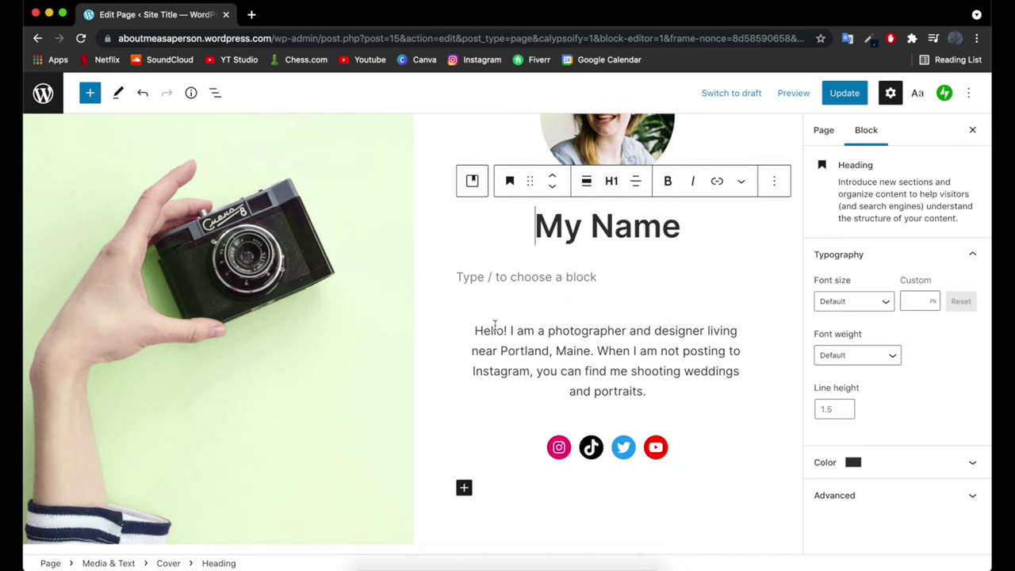
pyautogui.doubleClick(517, 364)
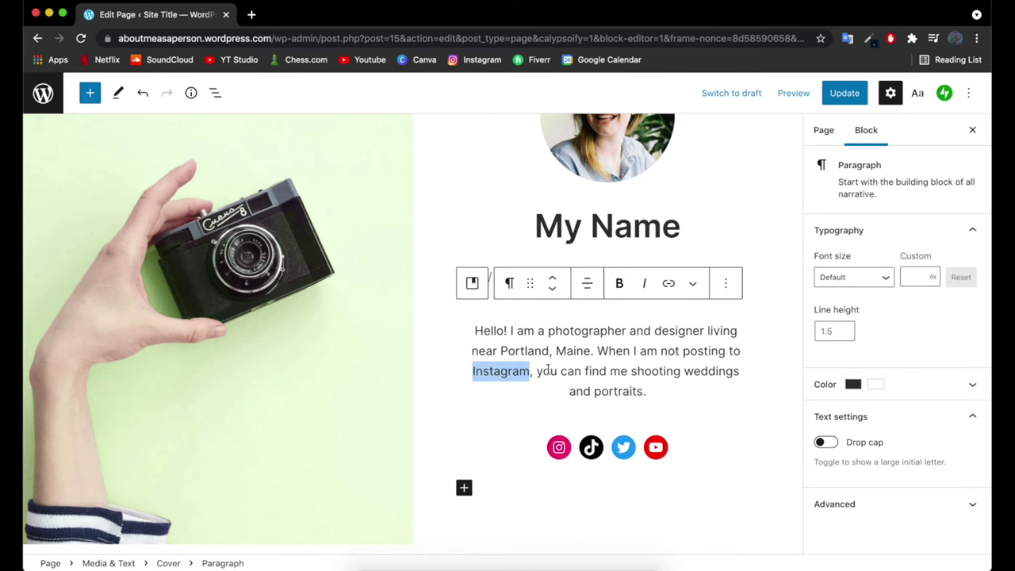
pyautogui.tripleClick(548, 369)
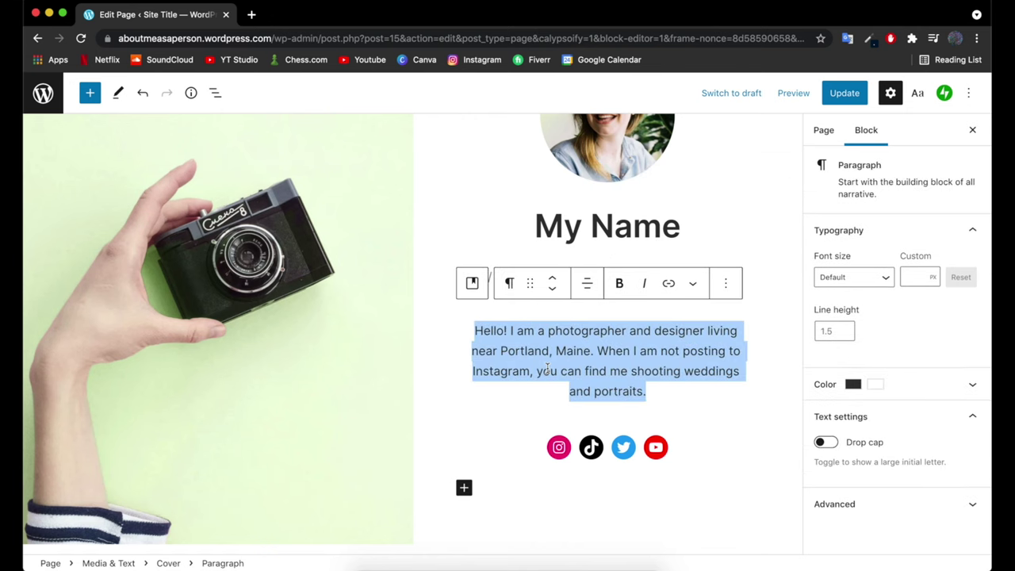
pyautogui.click(485, 321)
pyautogui.click(548, 331)
pyautogui.doubleClick(549, 332)
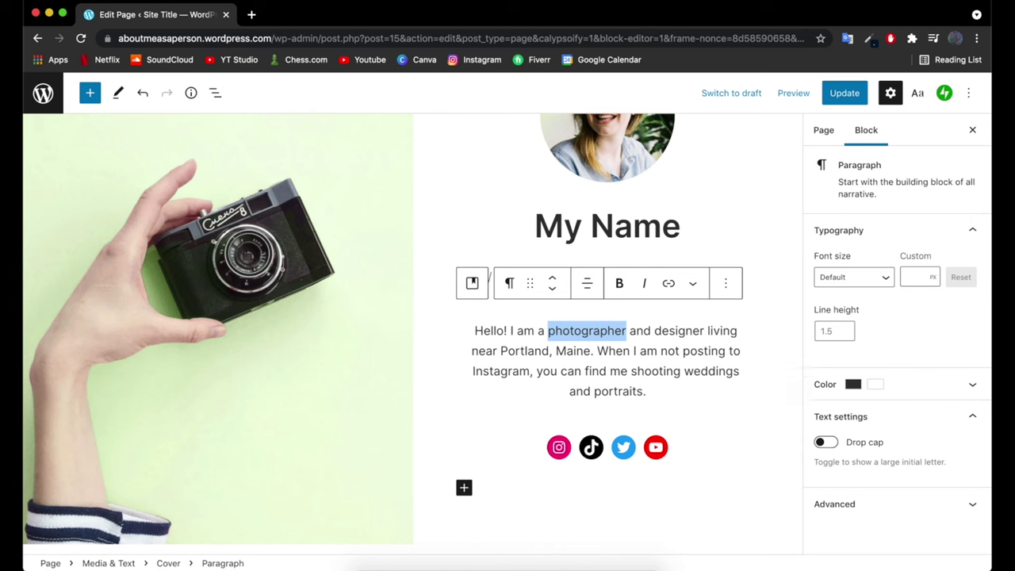
pyautogui.write('profesional bodybui')
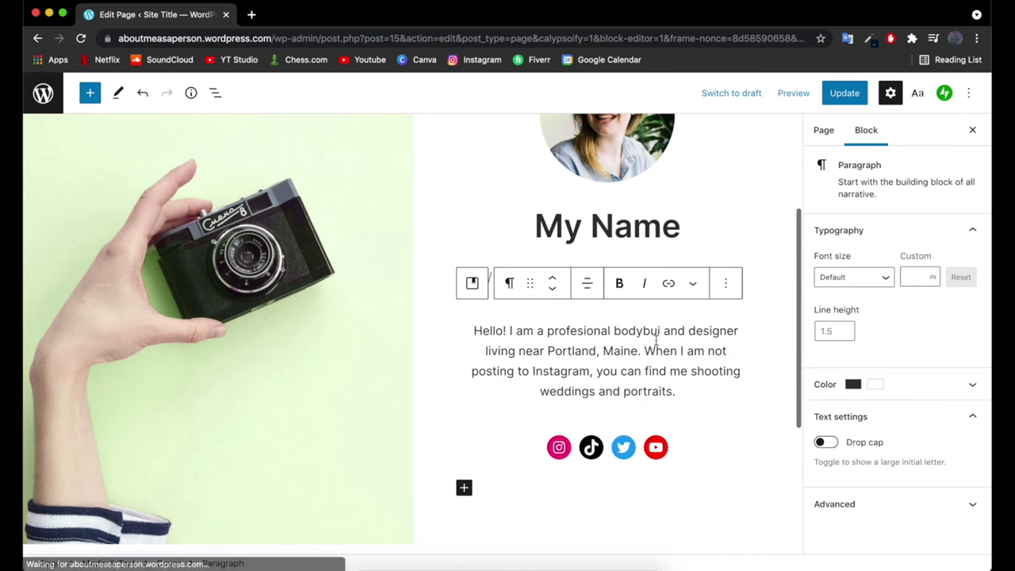
pyautogui.write('lder')
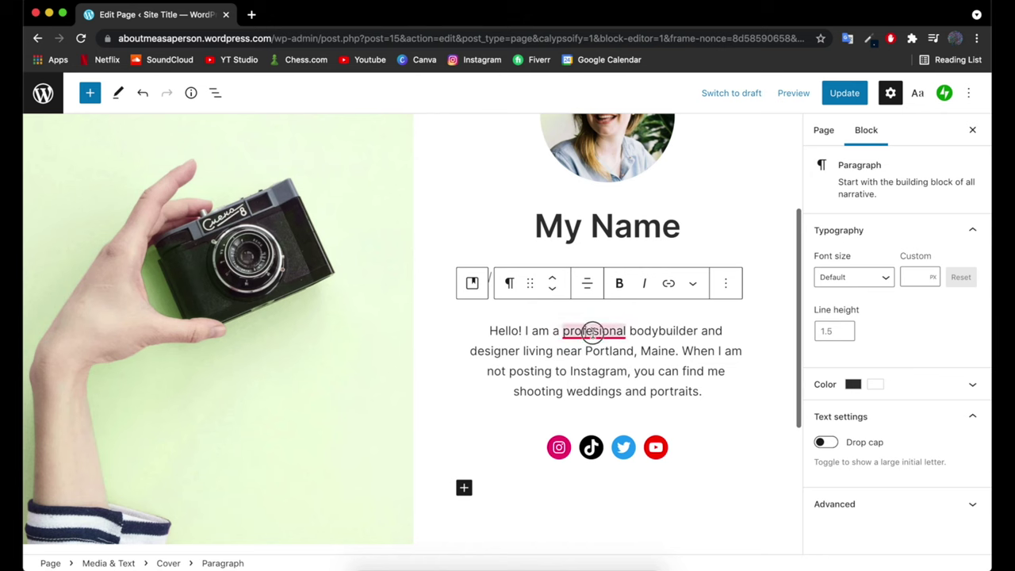
pyautogui.moveTo(593, 331)
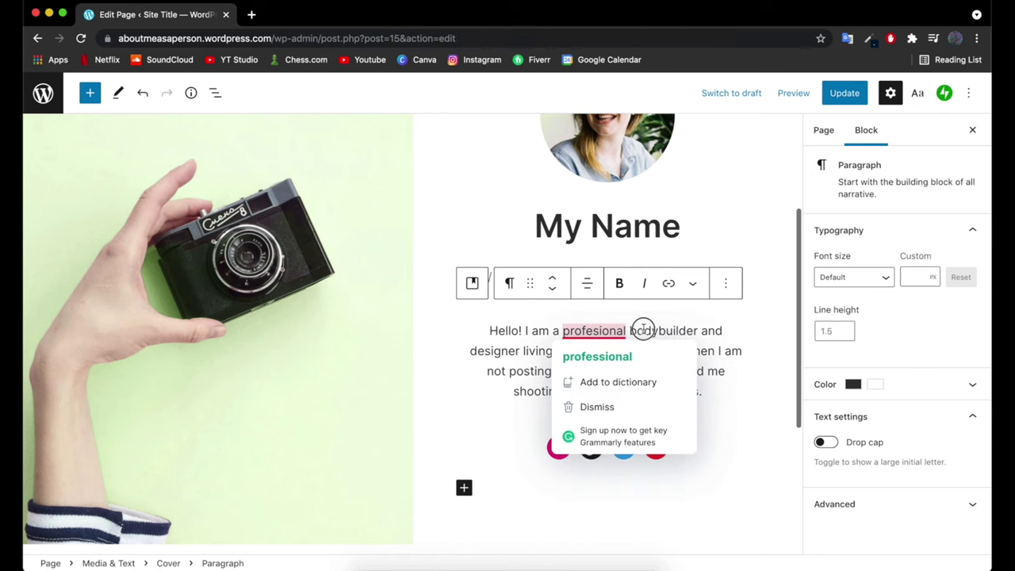
pyautogui.click(597, 356)
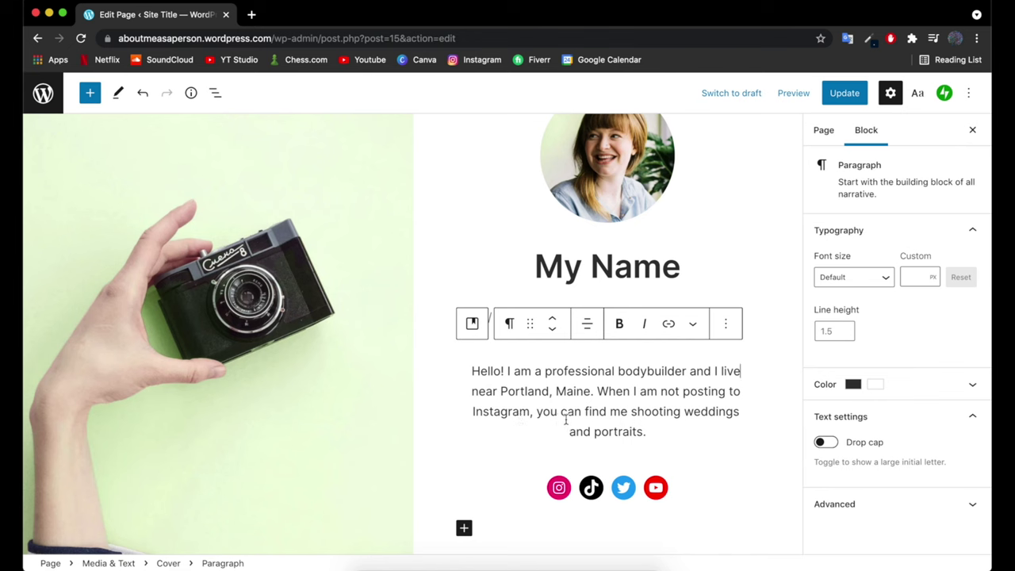
# - Replace "shooting weddings and portraits." at the end of the bio with "lifting all the weights."
pyautogui.click(646, 432)
pyautogui.moveTo(646, 433); pyautogui.dragTo(629, 414)
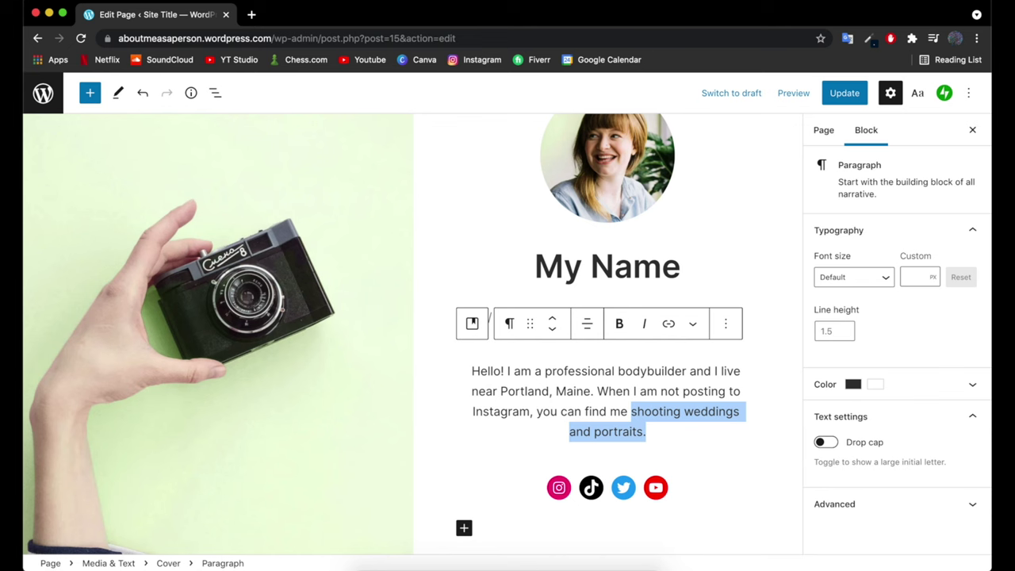
pyautogui.write('lifting all the weights.')
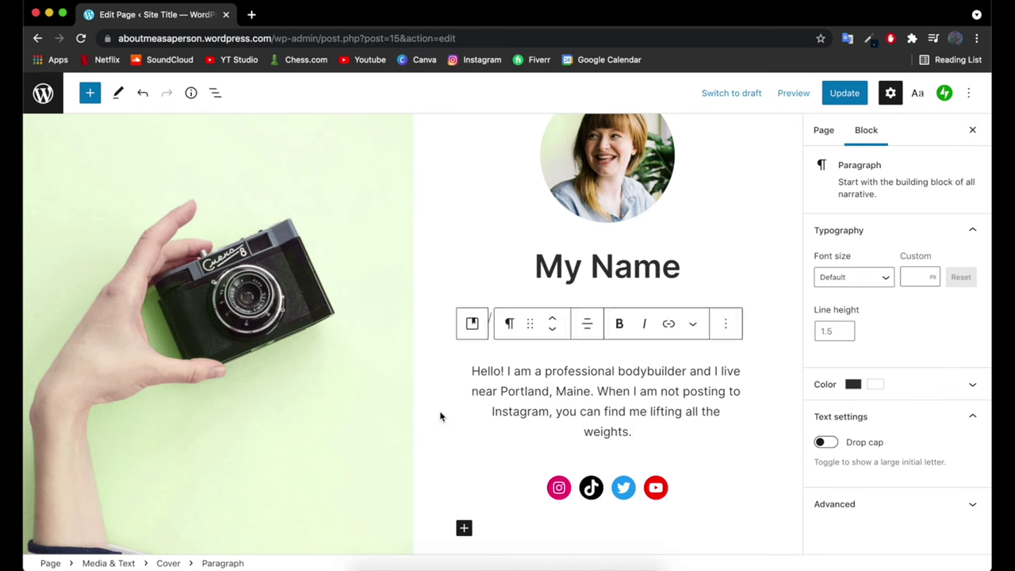
pyautogui.click(648, 526)
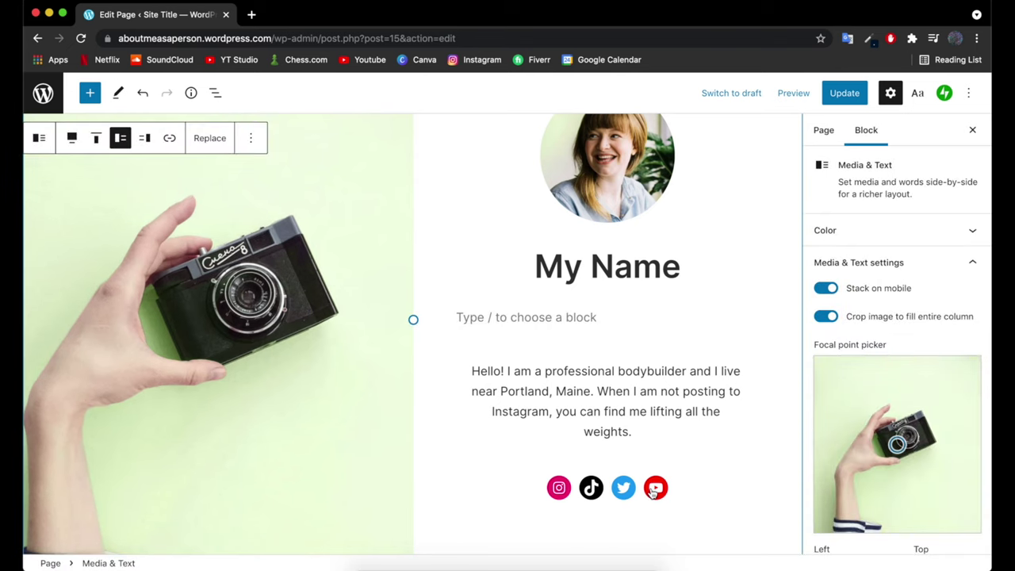
# - Examine the block options and link label setting of the Instagram icon below the bio
pyautogui.click(565, 490)
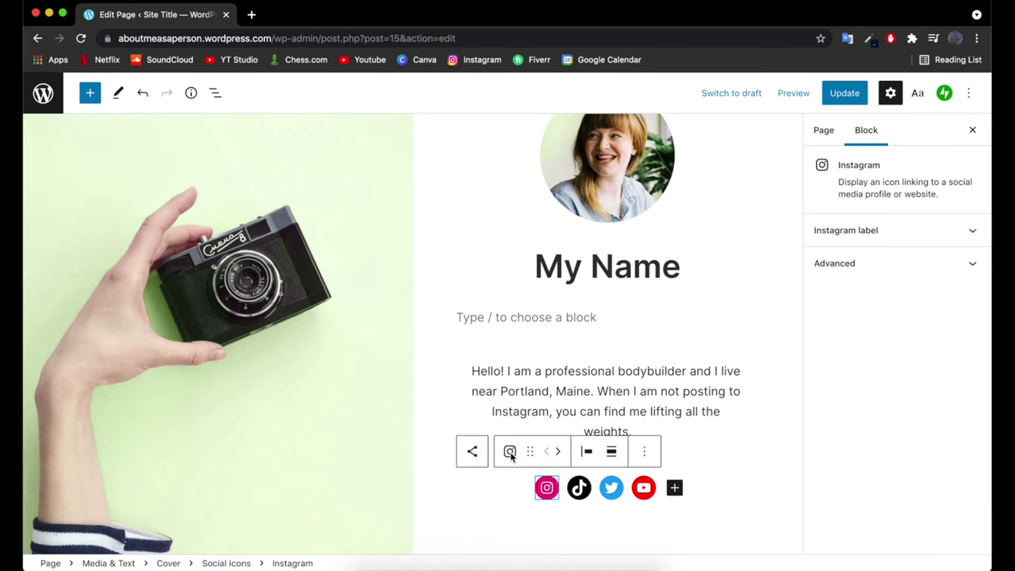
pyautogui.click(644, 452)
pyautogui.scroll(-3, 648, 460)
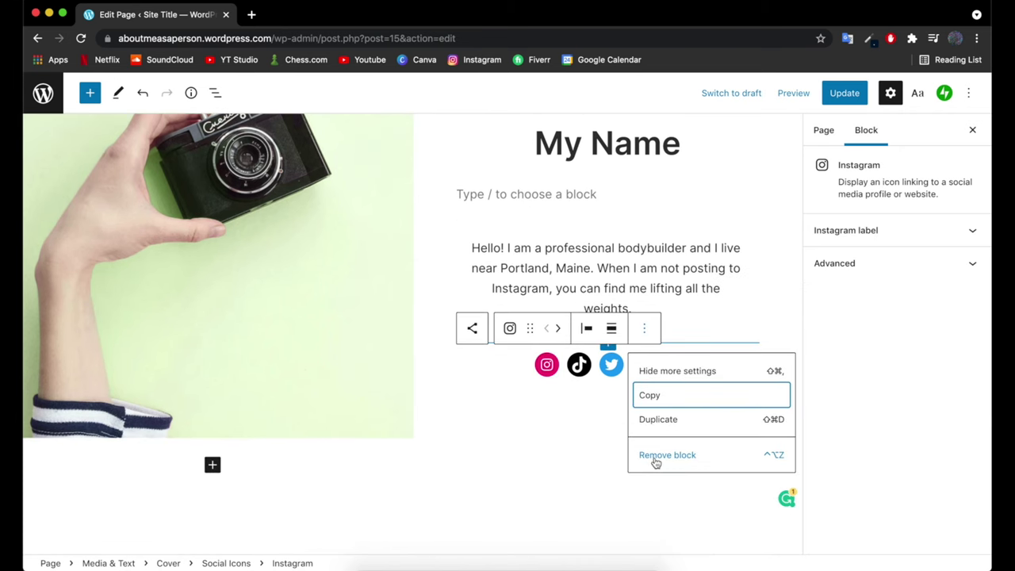
pyautogui.click(656, 460)
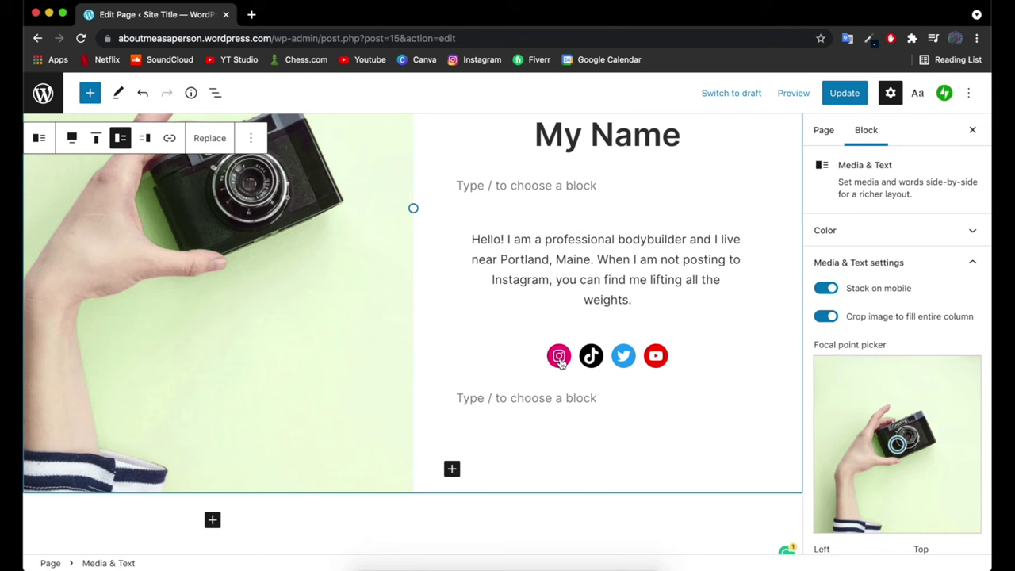
pyautogui.click(559, 358)
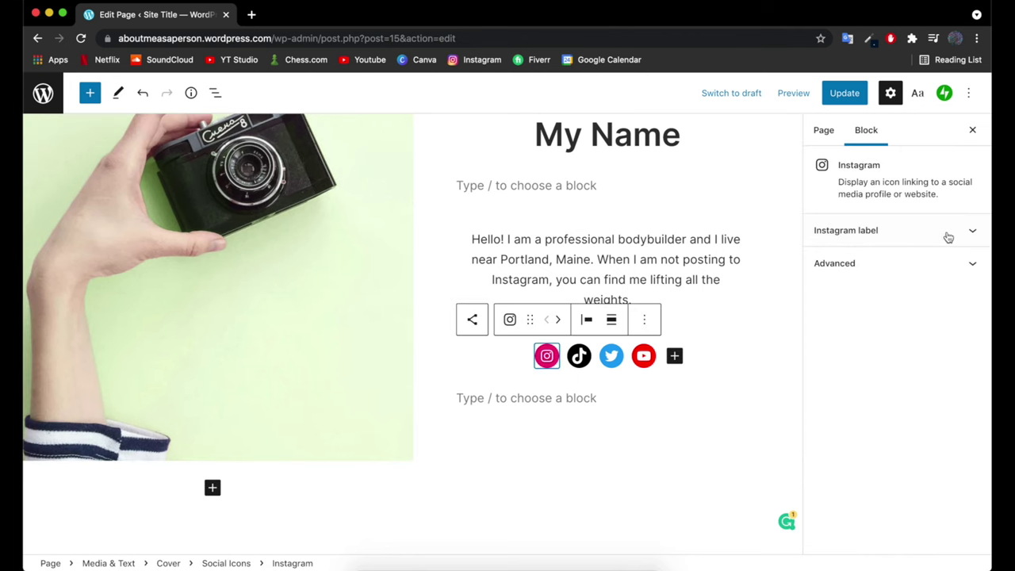
pyautogui.click(975, 234)
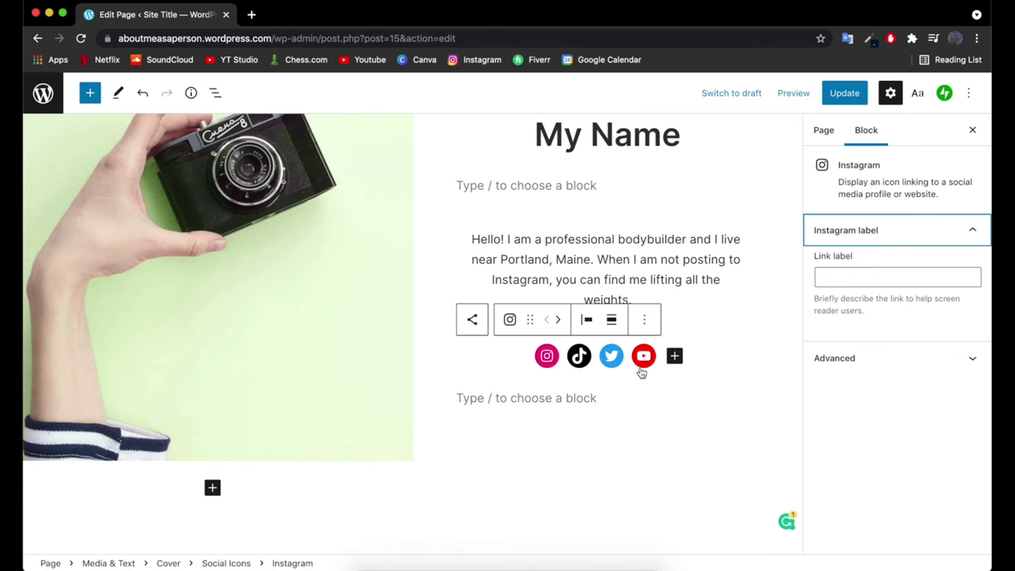
# - Insert a Quote block directly below the social icons in the Media & Text section
pyautogui.click(345, 383)
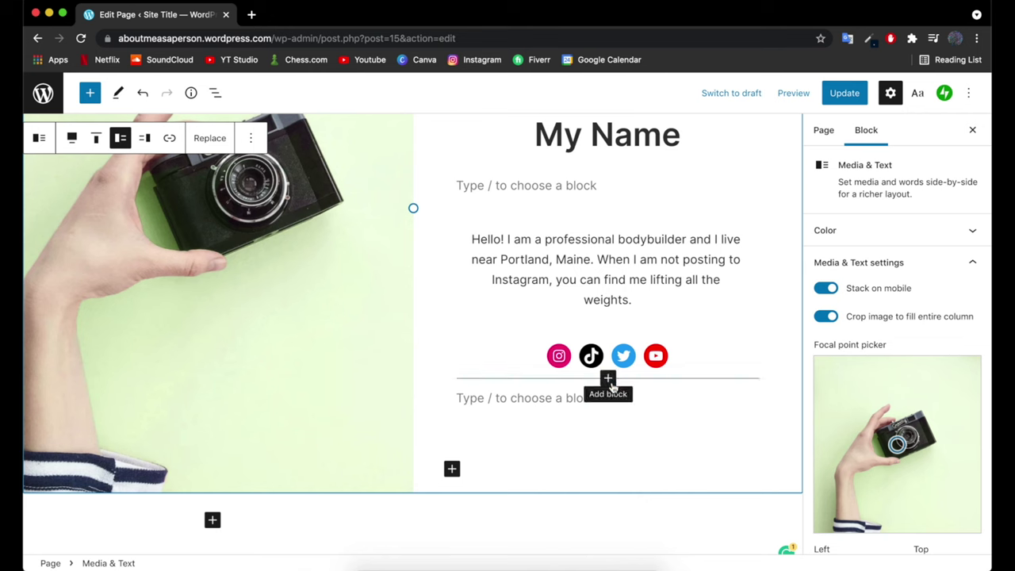
pyautogui.click(609, 380)
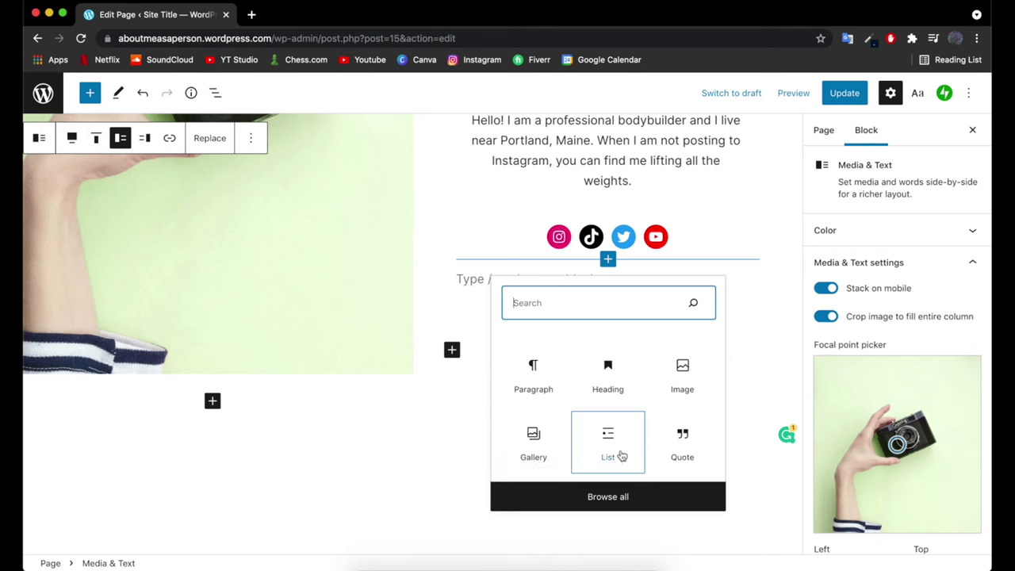
pyautogui.click(679, 460)
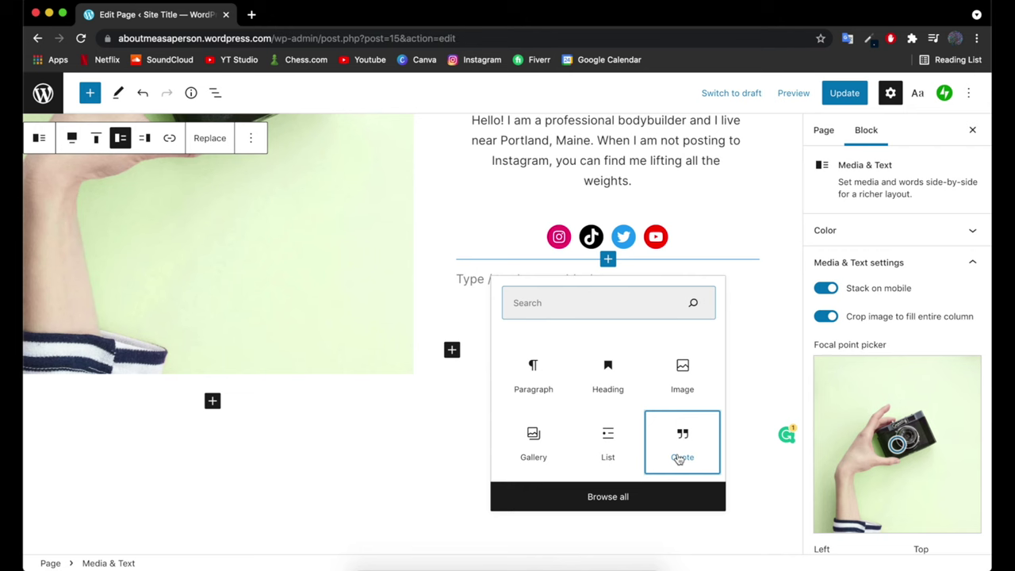
pyautogui.click(679, 459)
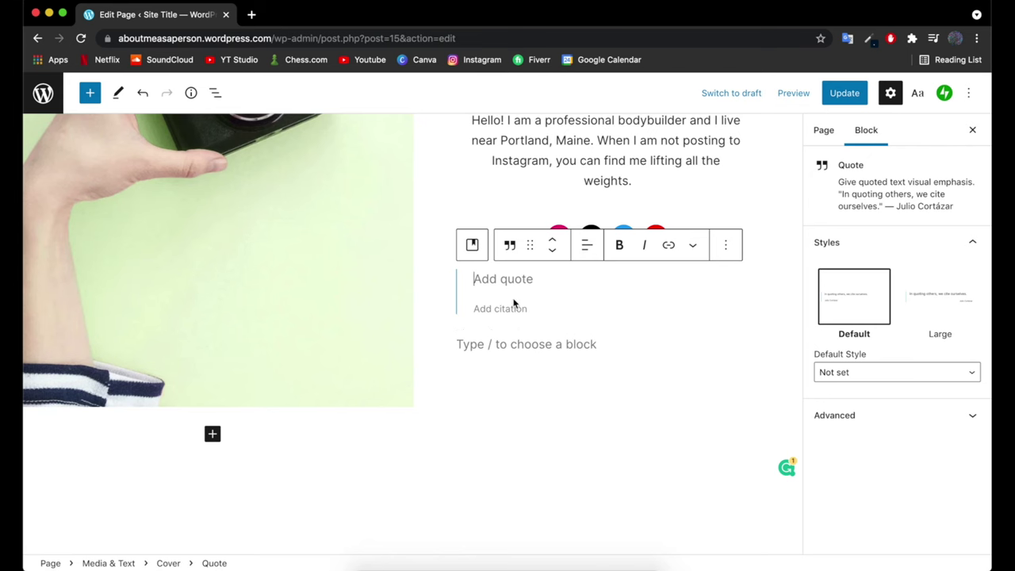
# - Enter "No Pain No Gain" as the quote text, capitalizing the second "No"
pyautogui.scroll(3, 513, 304)
pyautogui.write('N')
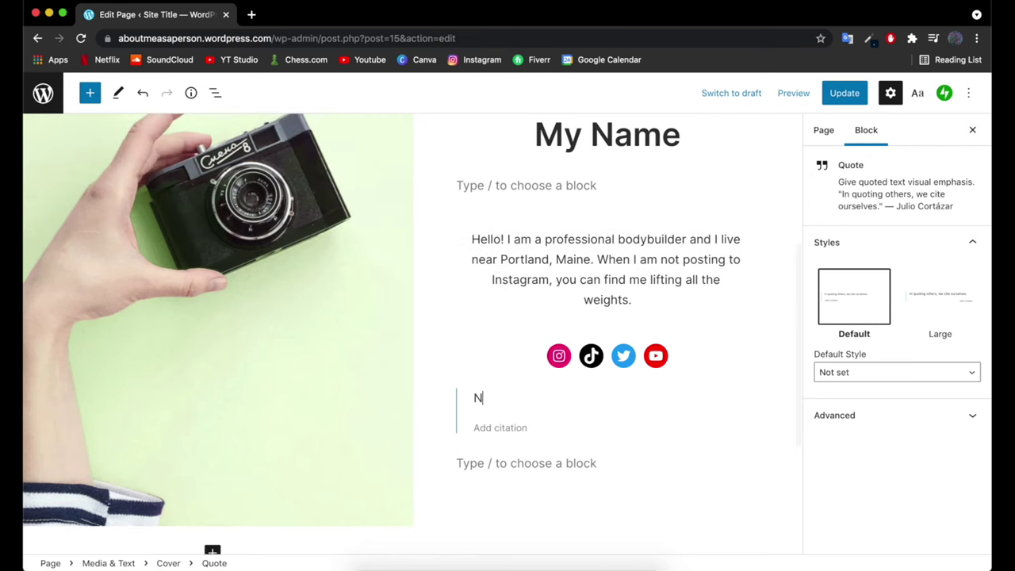
pyautogui.write('o Pain no ')
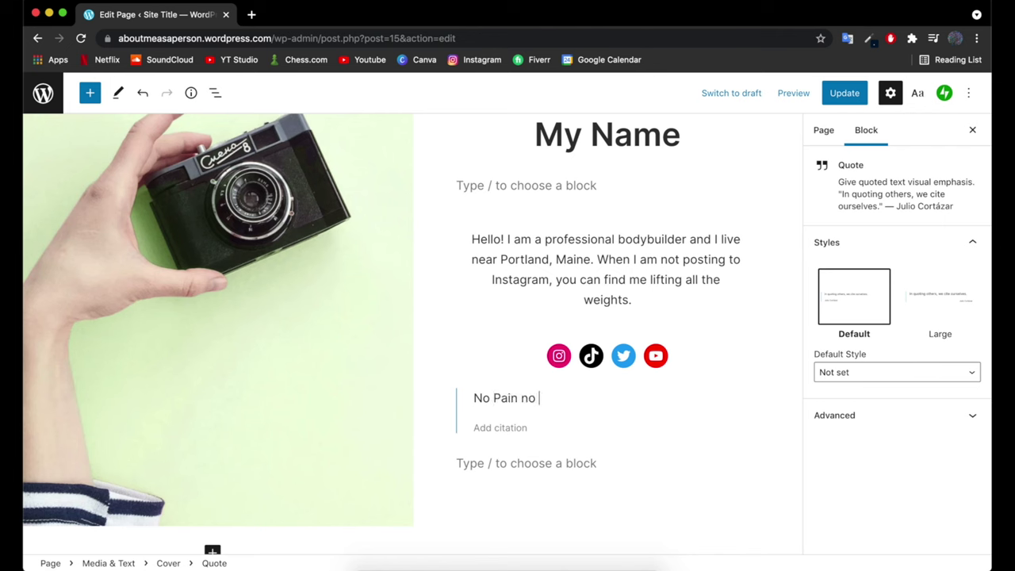
pyautogui.write('Gain')
pyautogui.click(530, 398)
pyautogui.press('BackSpace')
pyautogui.write('N')
# - Add "Arnold S." as the citation under the quote
pyautogui.click(509, 428)
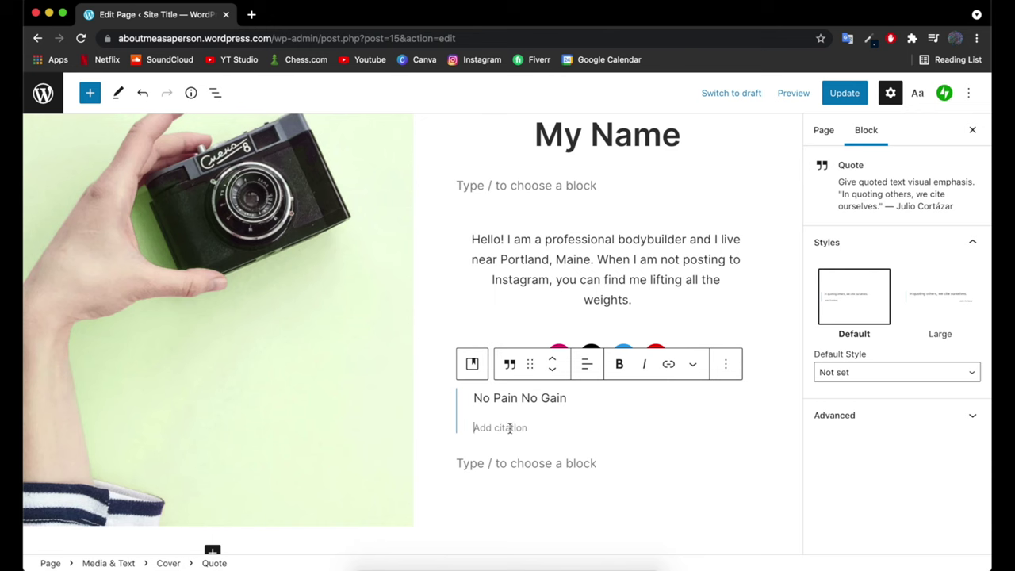
pyautogui.write('Arnold')
pyautogui.click(635, 483)
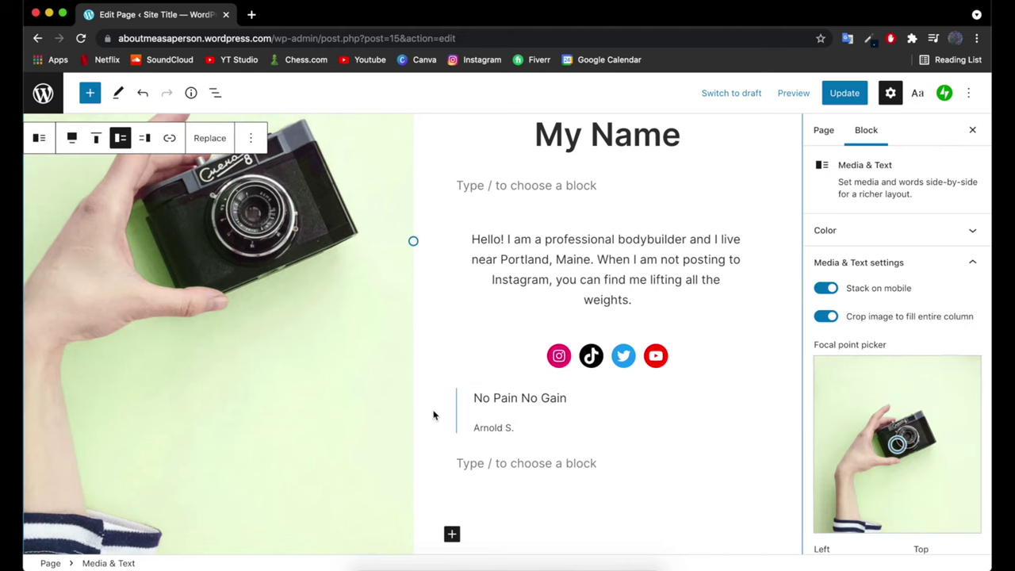
# - Replace the camera photo with the Pexels free photo of a man training with battle ropes, searching for "working out"
pyautogui.scroll(-5, 436, 415)
pyautogui.scroll(6, 286, 485)
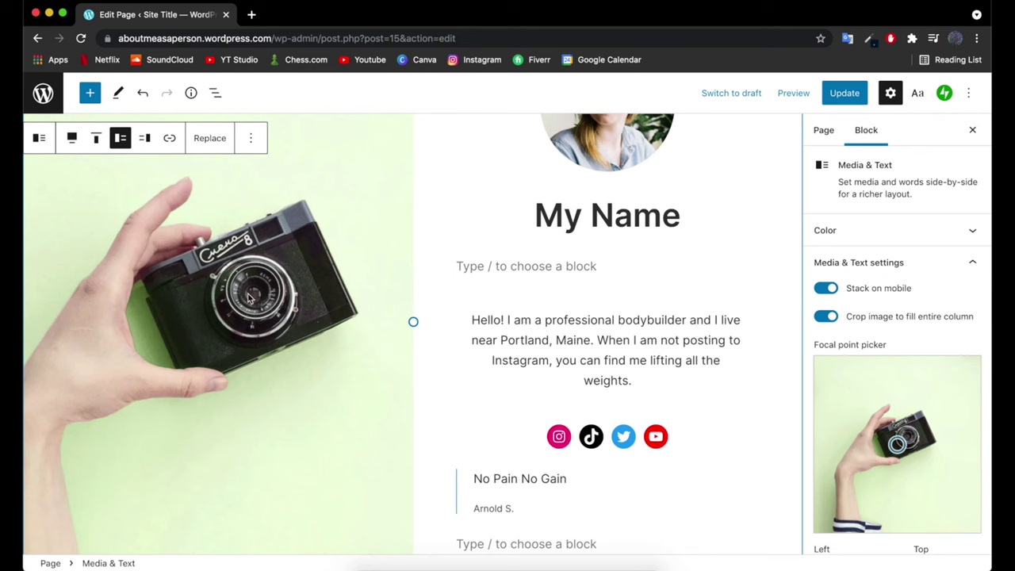
pyautogui.click(211, 145)
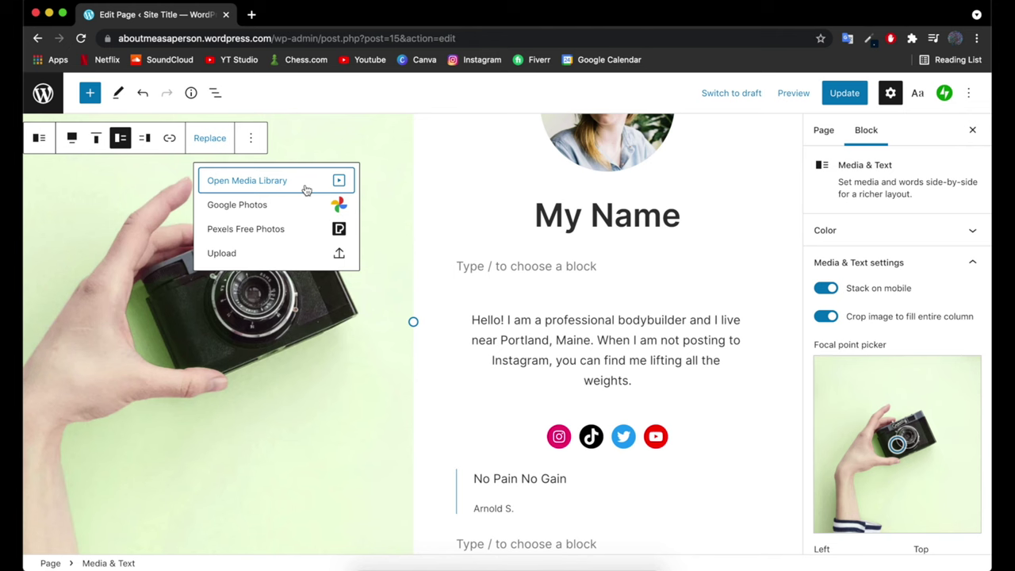
pyautogui.click(274, 238)
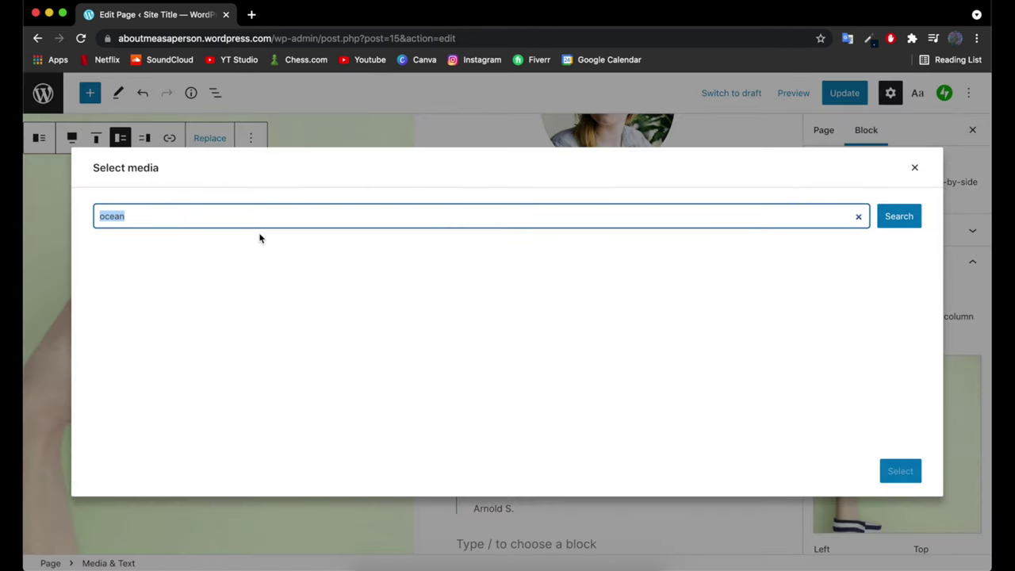
pyautogui.write('working out')
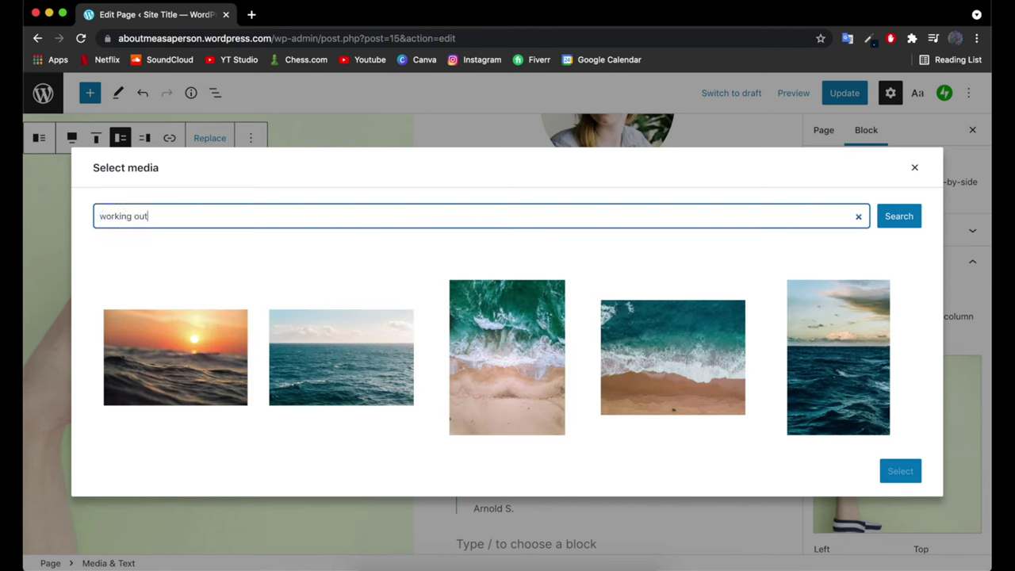
pyautogui.click(883, 215)
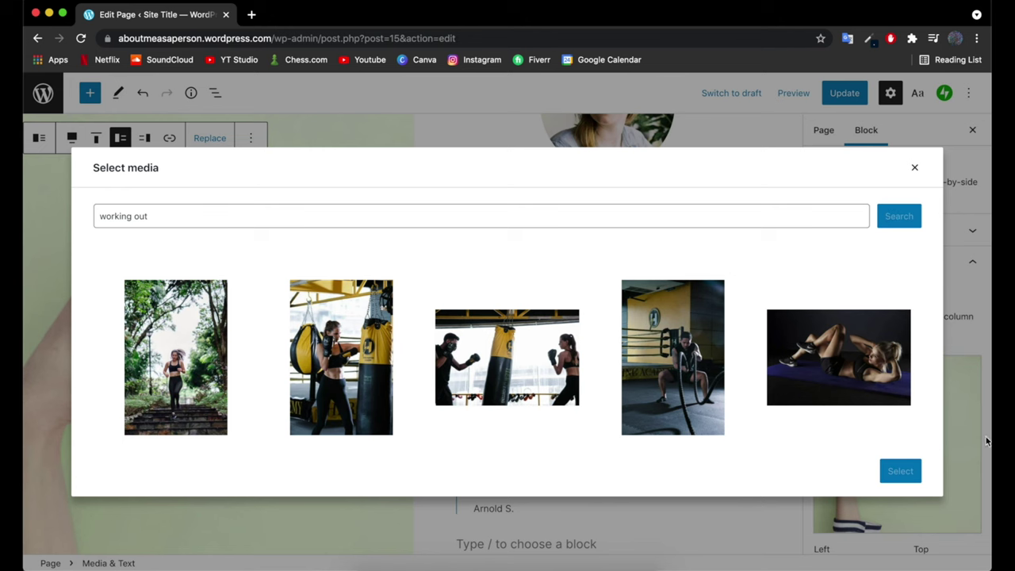
pyautogui.click(685, 366)
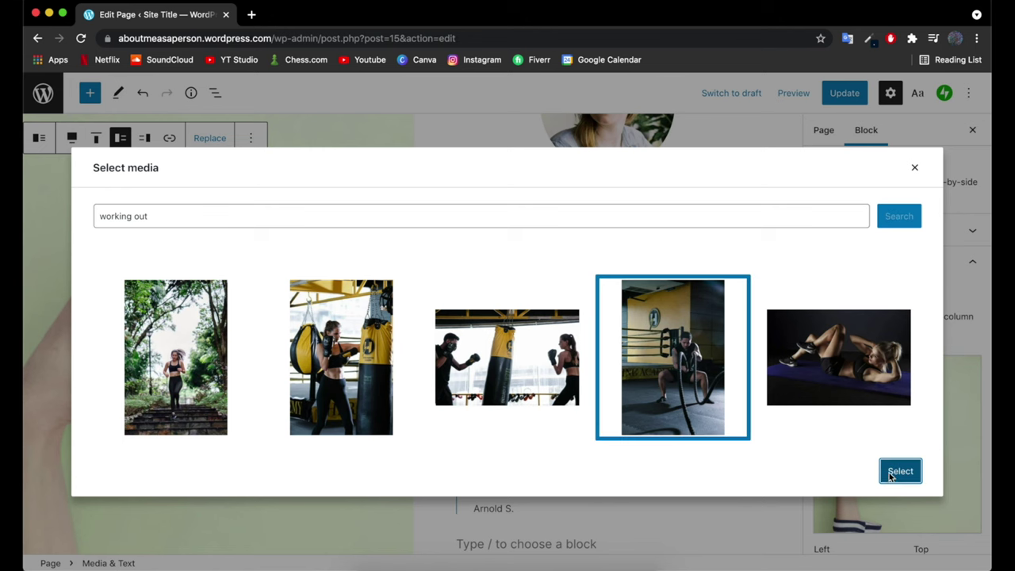
pyautogui.click(889, 473)
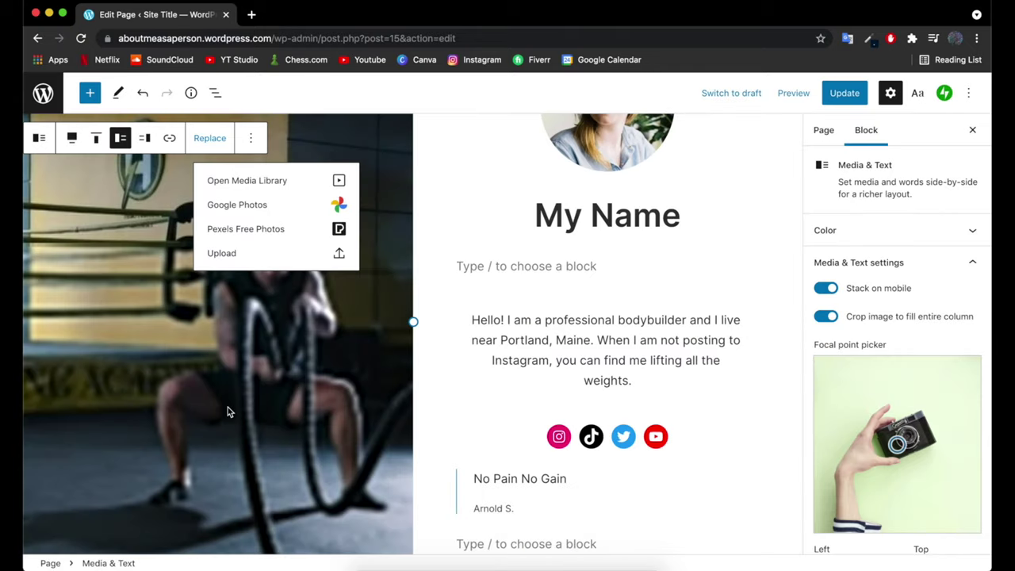
# - Replace the round portrait with the Pexels free photo of the bearded man in a denim jacket, searching for "profile"
pyautogui.scroll(5, 498, 378)
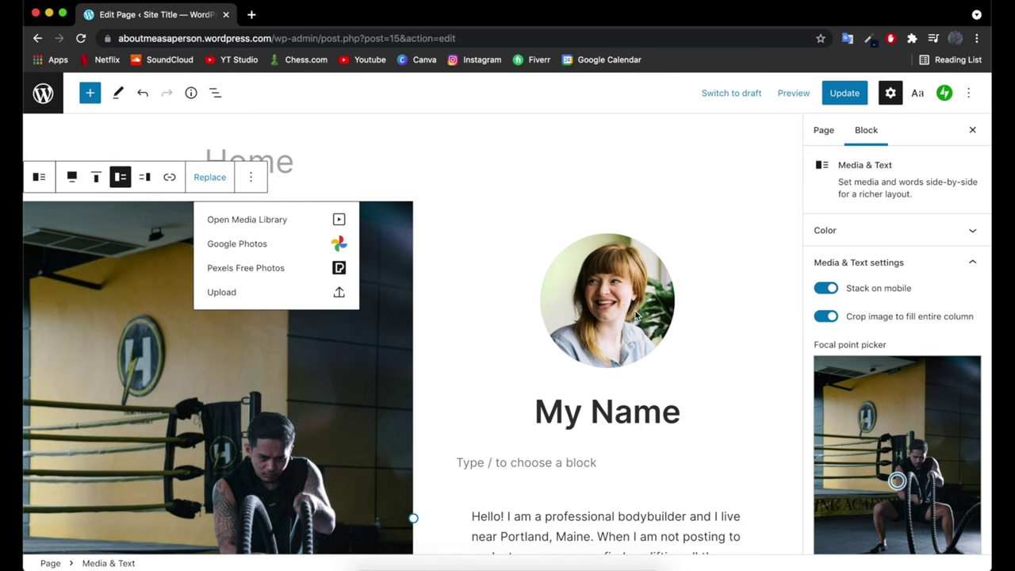
pyautogui.click(468, 200)
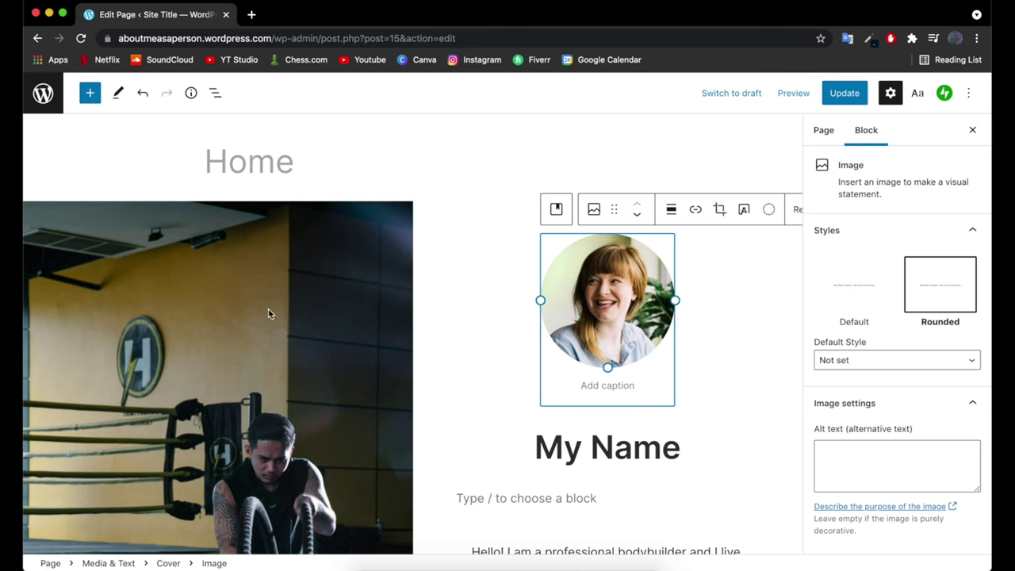
pyautogui.press('Return')
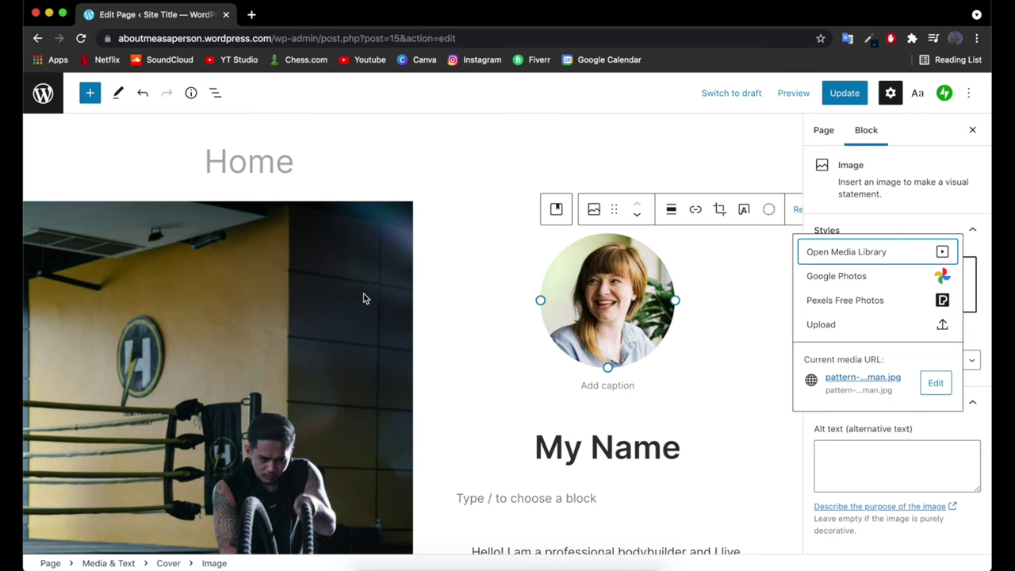
pyautogui.click(867, 301)
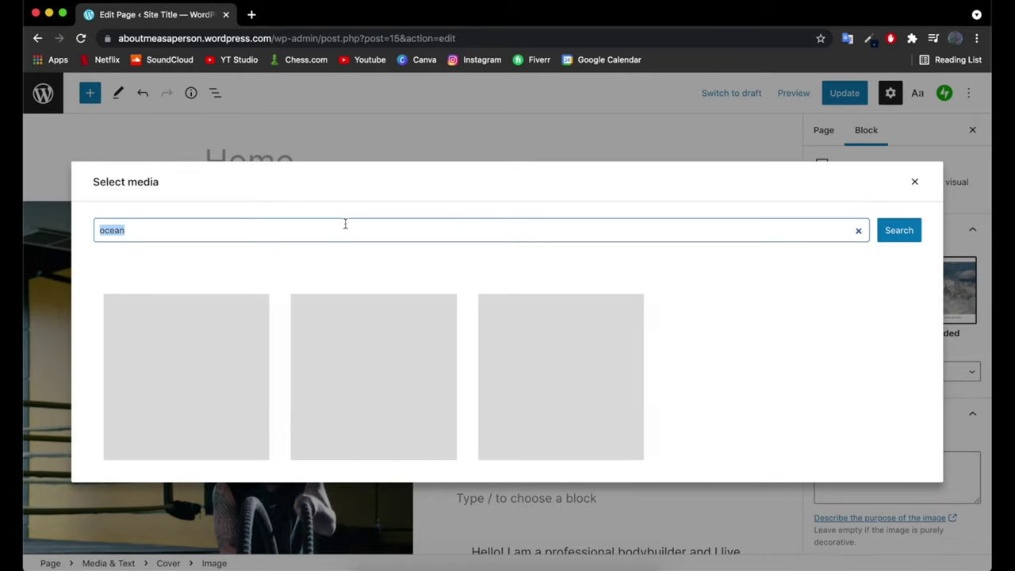
pyautogui.write('profile')
pyautogui.click(900, 221)
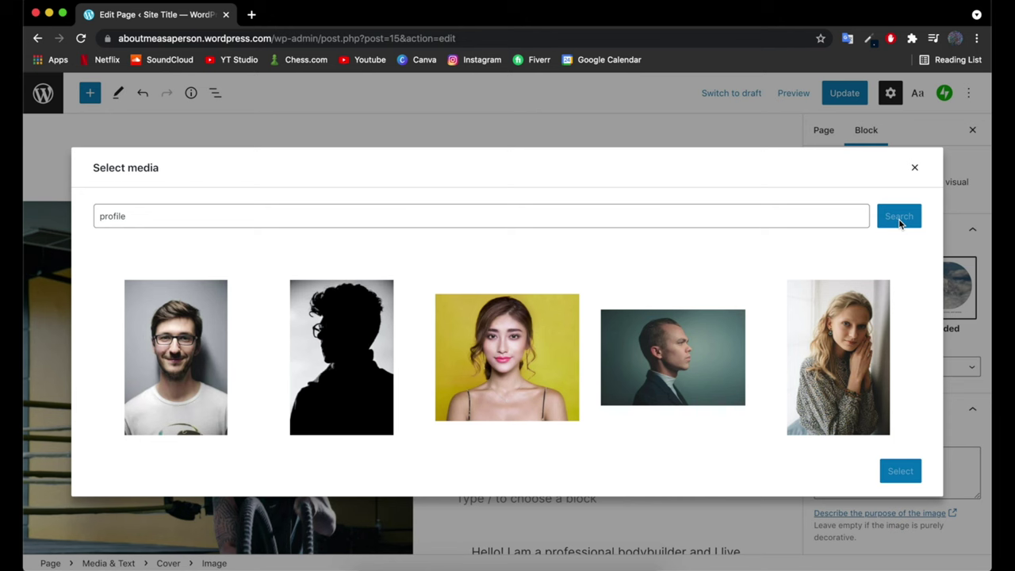
pyautogui.scroll(-10, 742, 297)
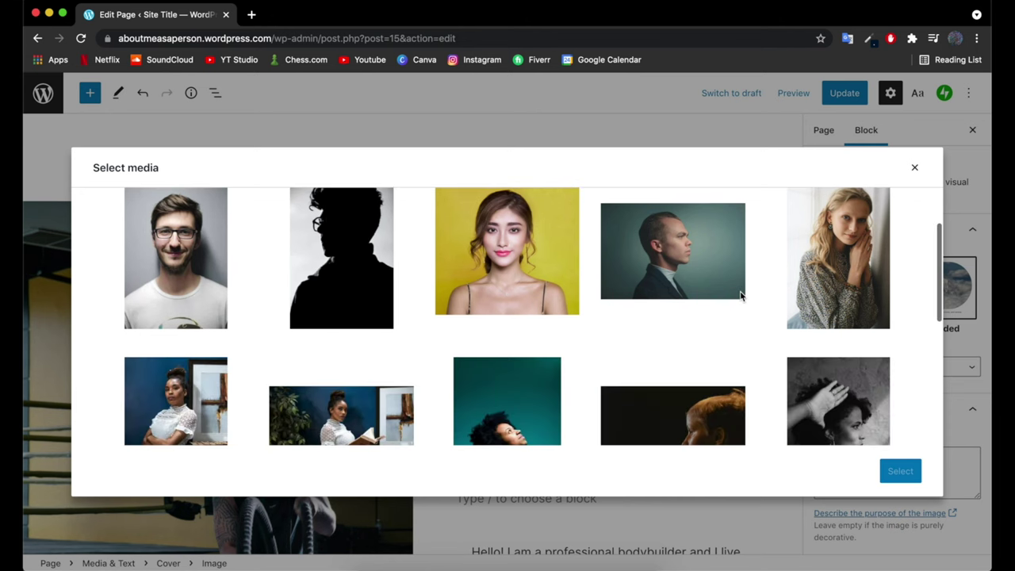
pyautogui.scroll(-5, 741, 296)
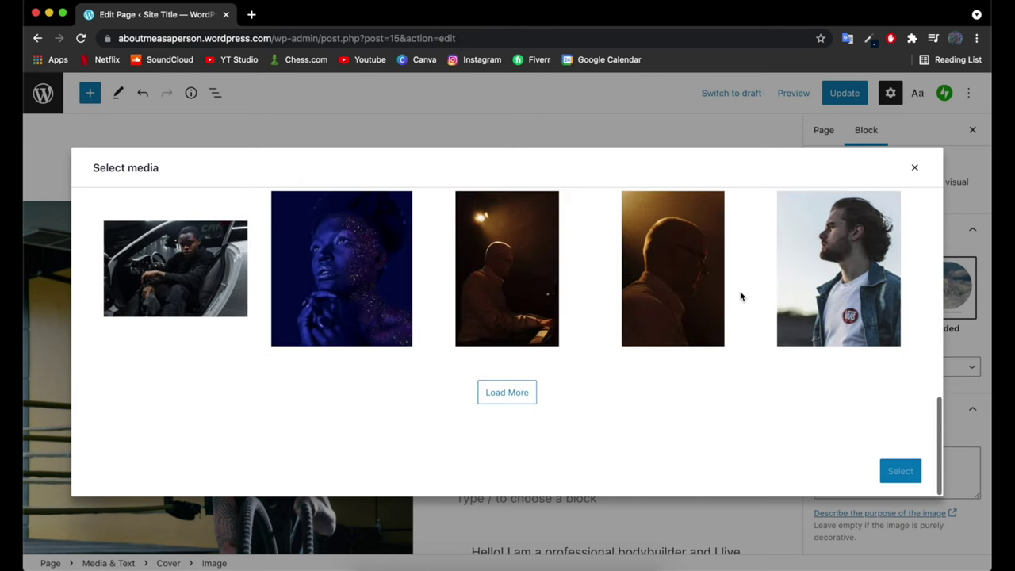
pyautogui.scroll(1, 742, 297)
pyautogui.click(816, 334)
pyautogui.click(919, 476)
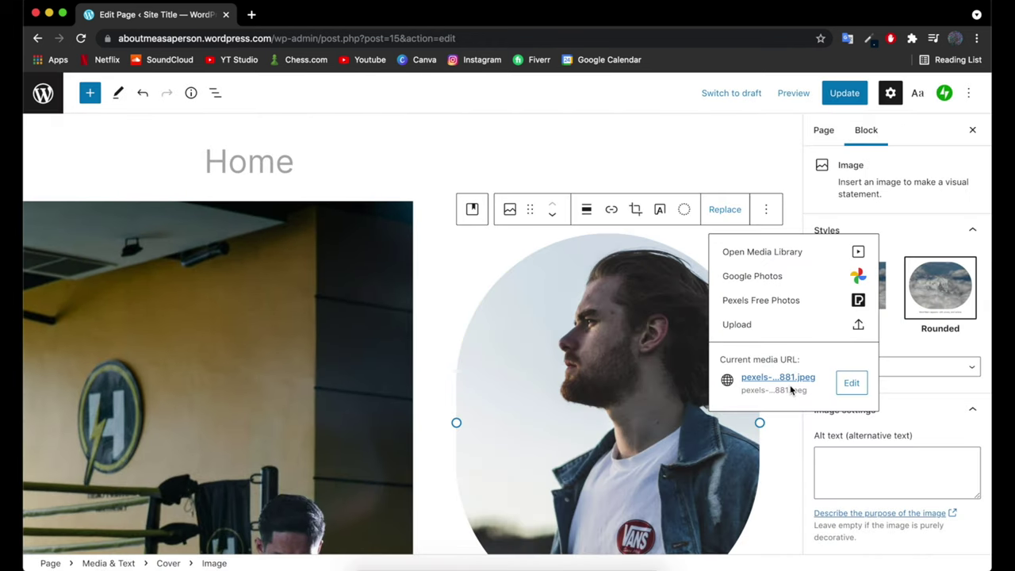
pyautogui.click(410, 265)
# - Delete the photo credit caption below the round portrait
pyautogui.scroll(-5, 410, 264)
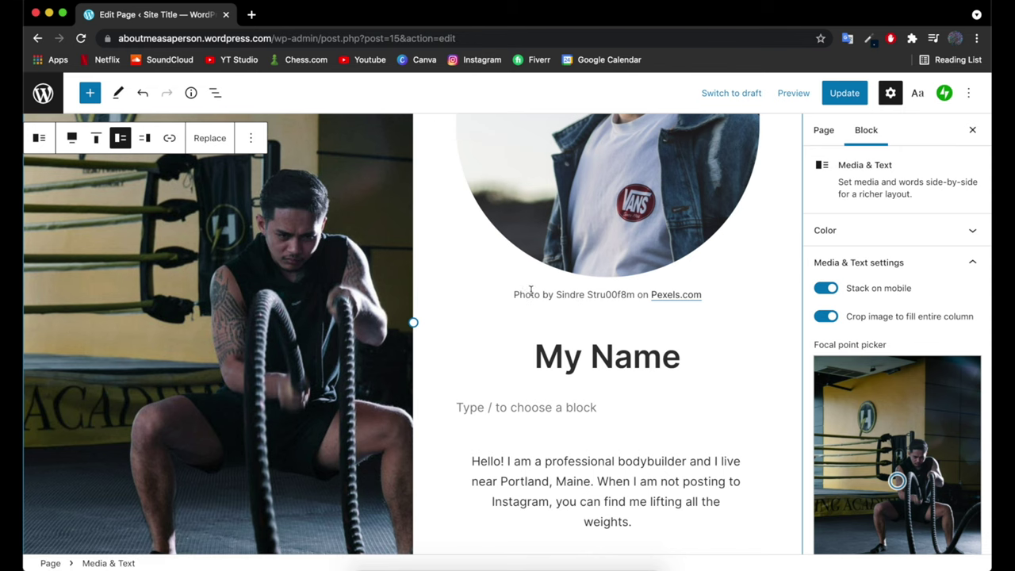
pyautogui.moveTo(586, 295); pyautogui.dragTo(702, 299)
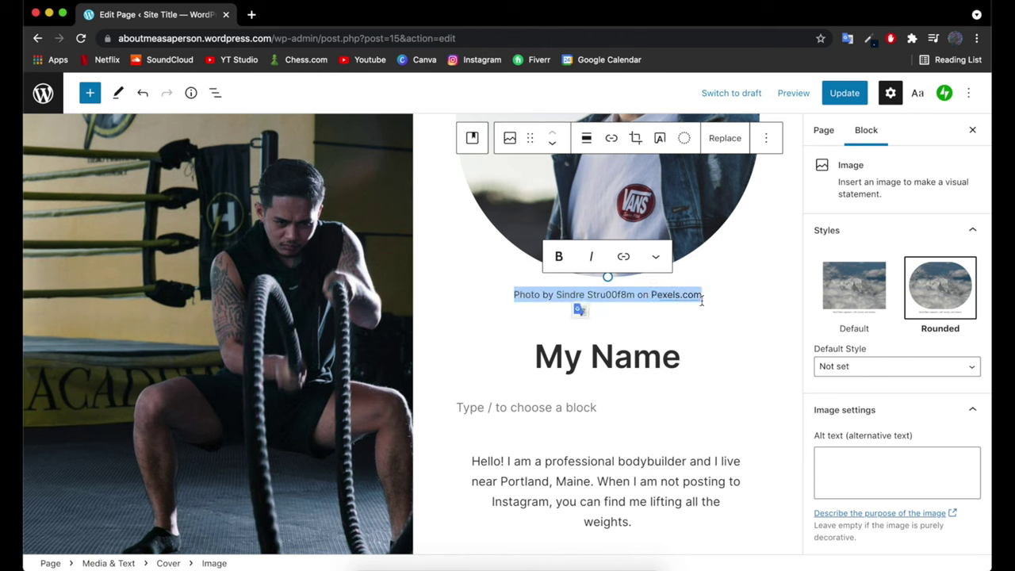
pyautogui.press('BackSpace')
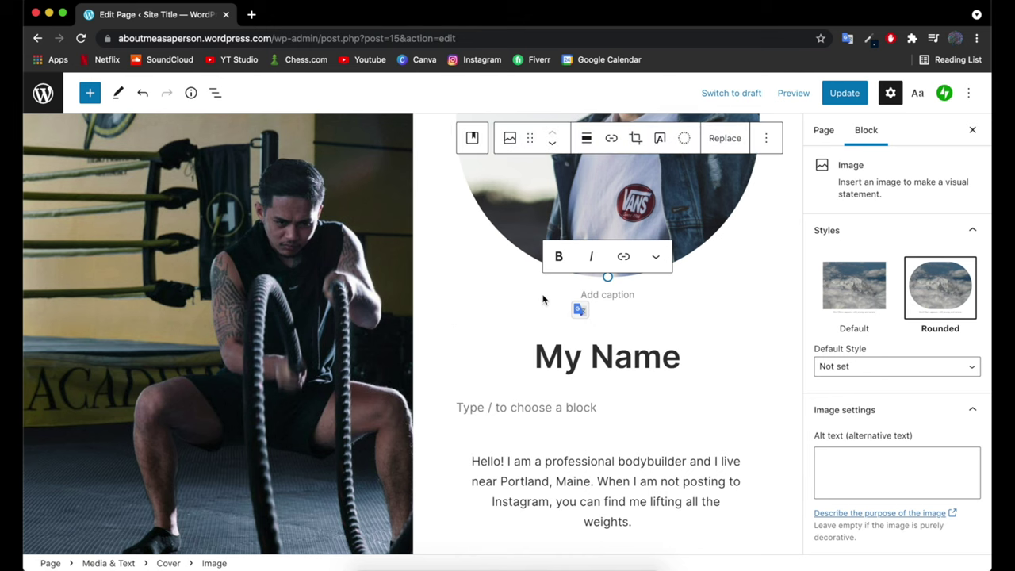
pyautogui.click(417, 384)
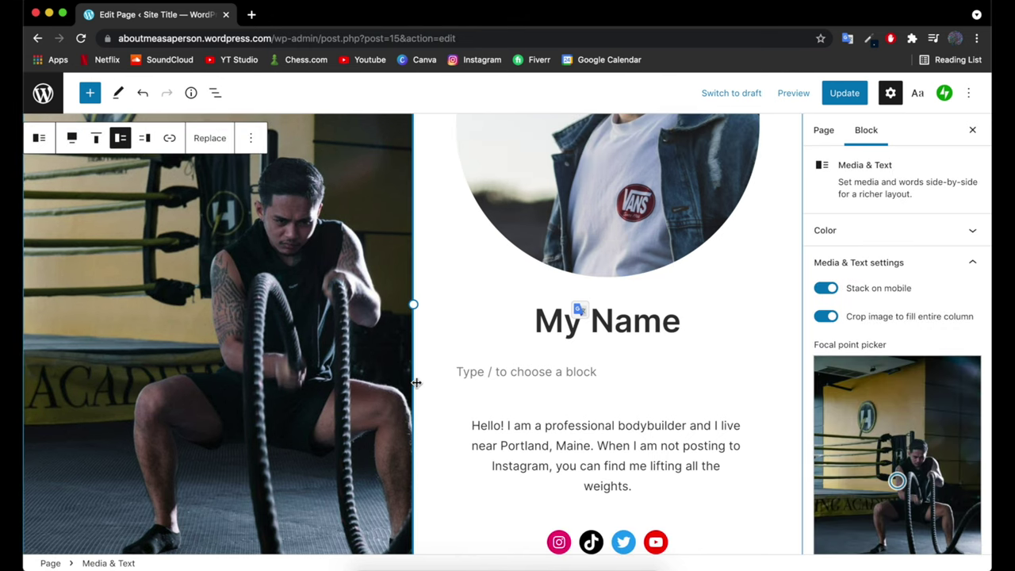
# - Make the word "Hello!" at the start of the bio paragraph bold
pyautogui.scroll(-3, 416, 383)
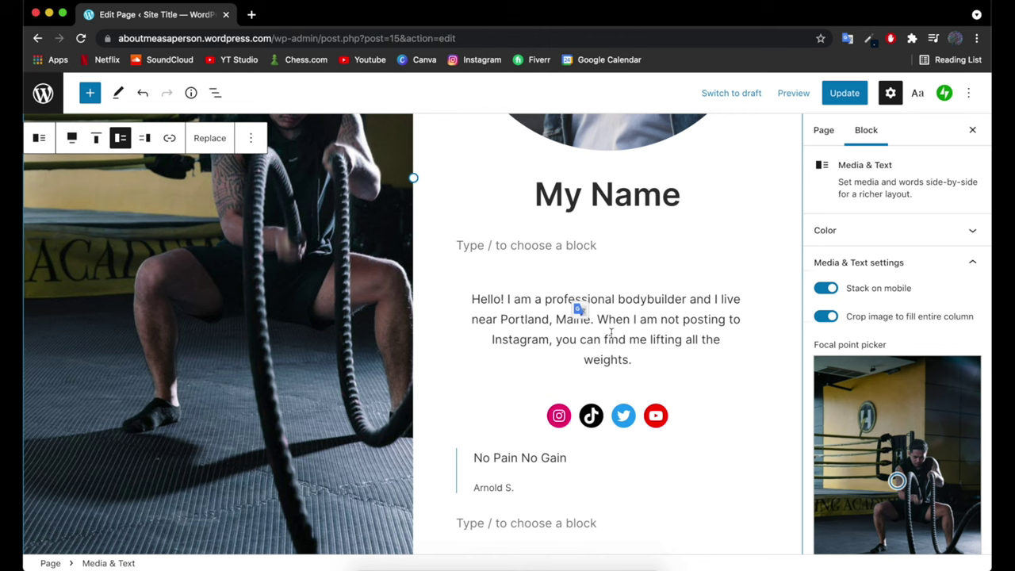
pyautogui.doubleClick(508, 299)
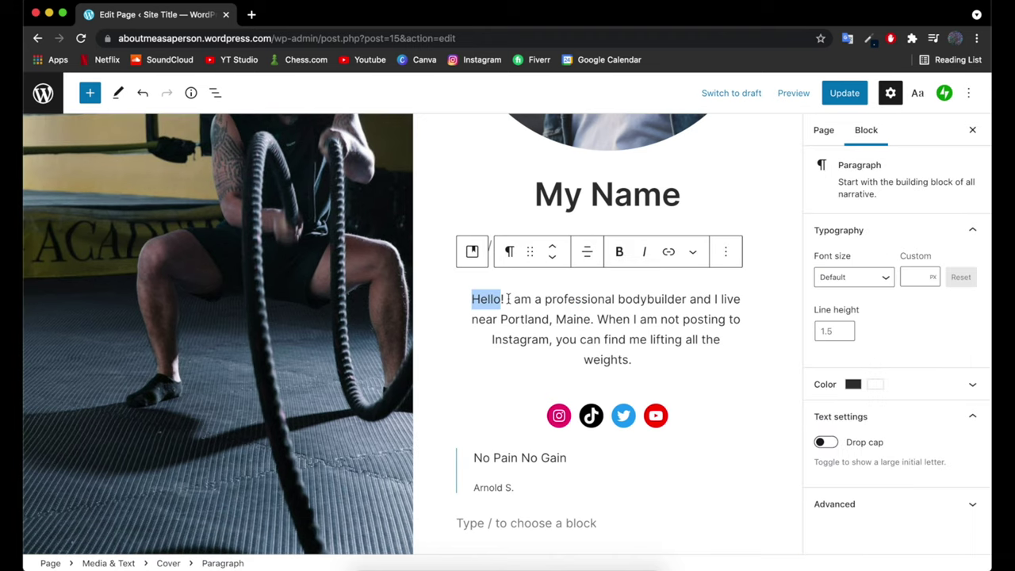
pyautogui.moveTo(506, 299); pyautogui.dragTo(460, 299)
pyautogui.click(621, 252)
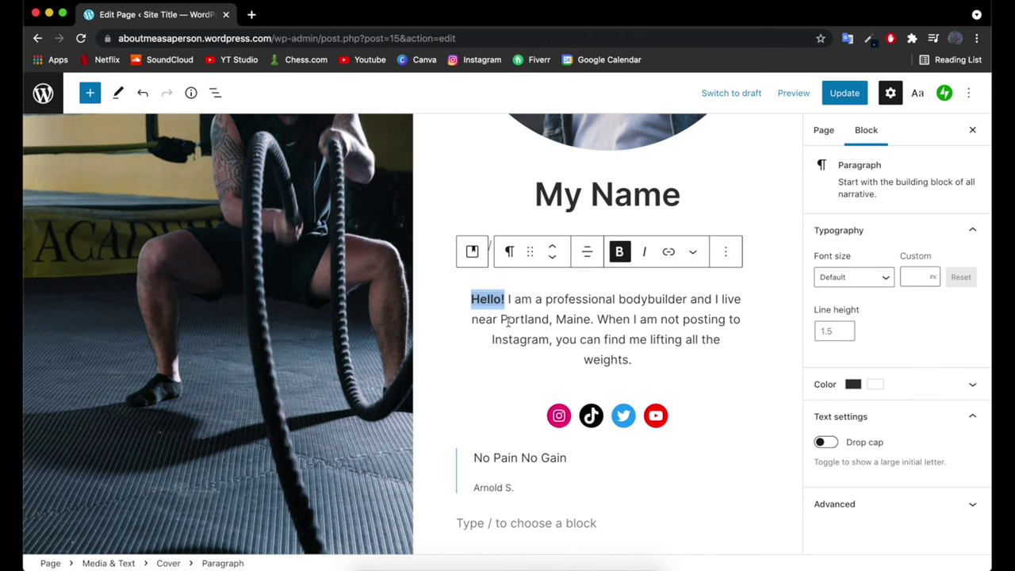
# - Set the text color of the bio paragraph to the custom red #ff0d00
pyautogui.moveTo(500, 320); pyautogui.dragTo(594, 319)
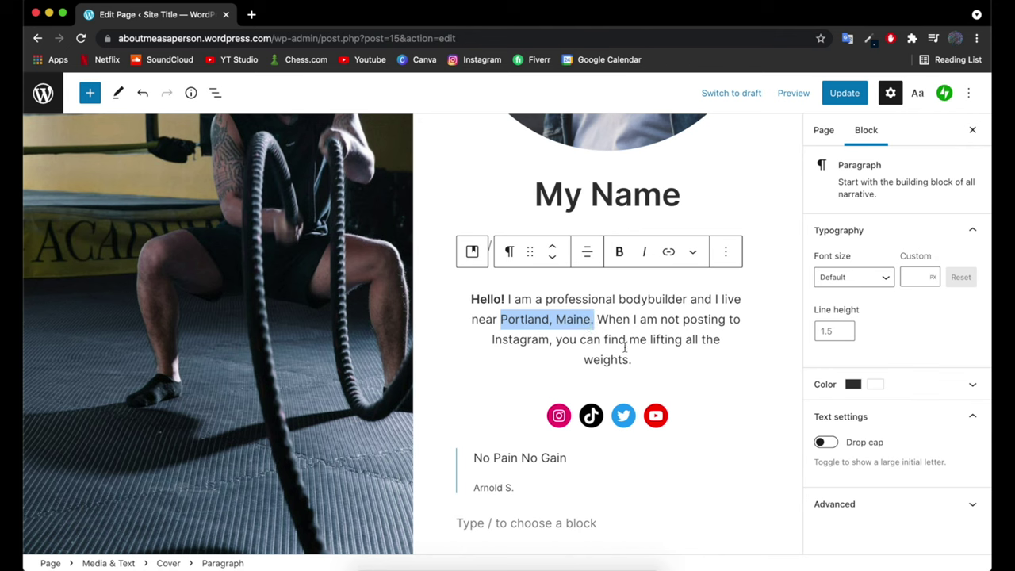
pyautogui.click(853, 385)
pyautogui.click(854, 349)
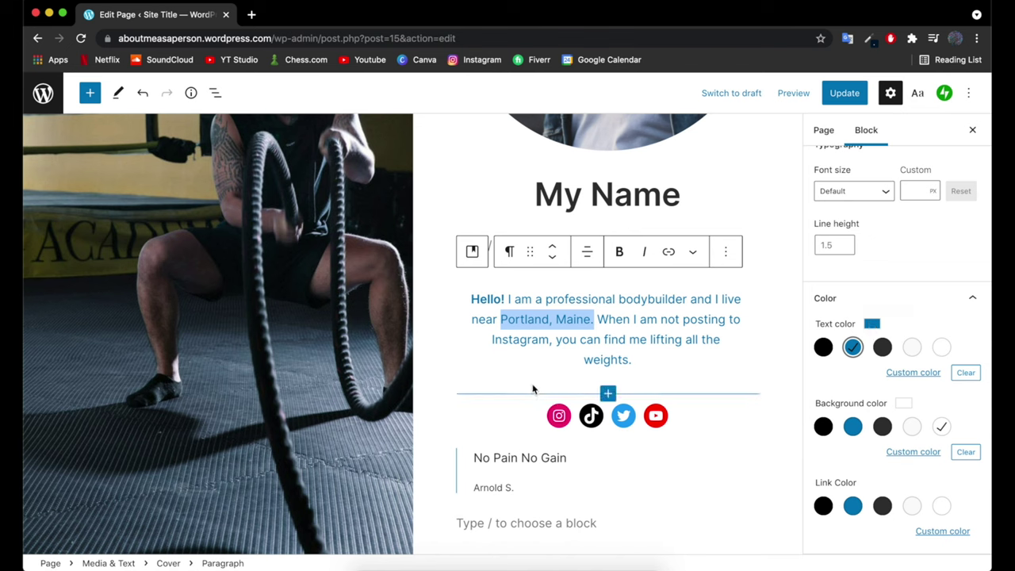
pyautogui.click(885, 350)
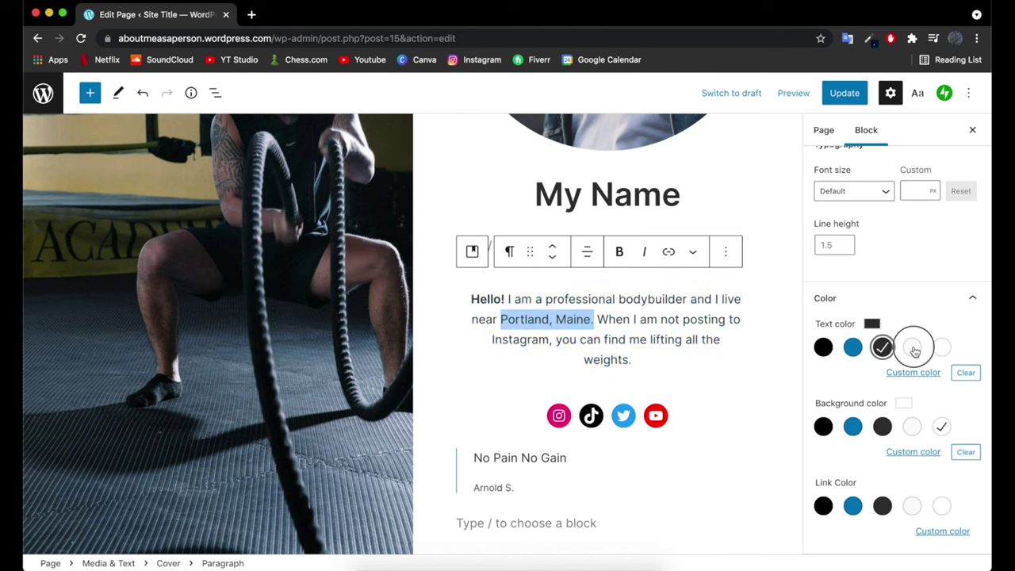
pyautogui.click(913, 349)
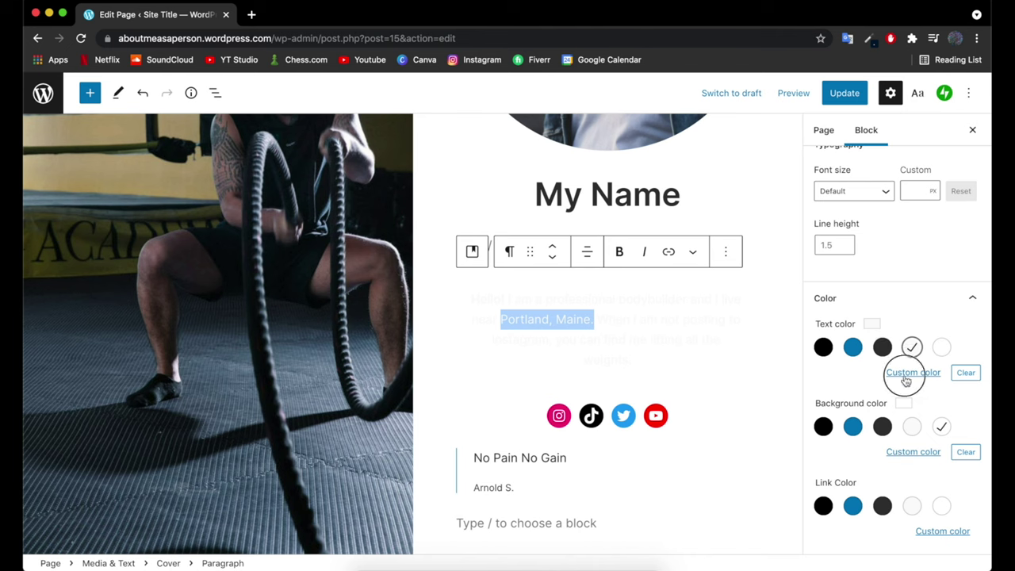
pyautogui.click(906, 376)
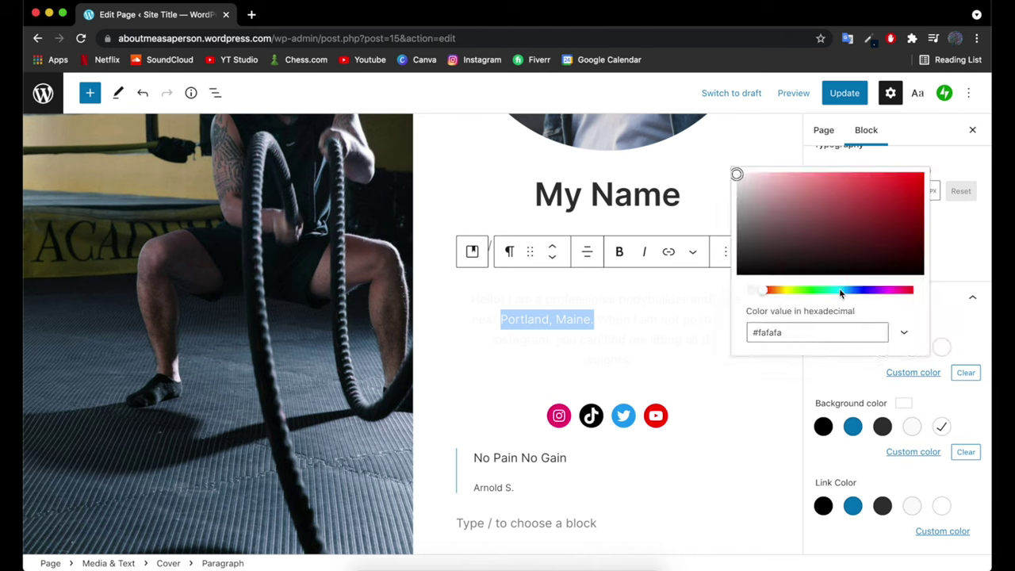
pyautogui.moveTo(764, 291); pyautogui.dragTo(766, 291)
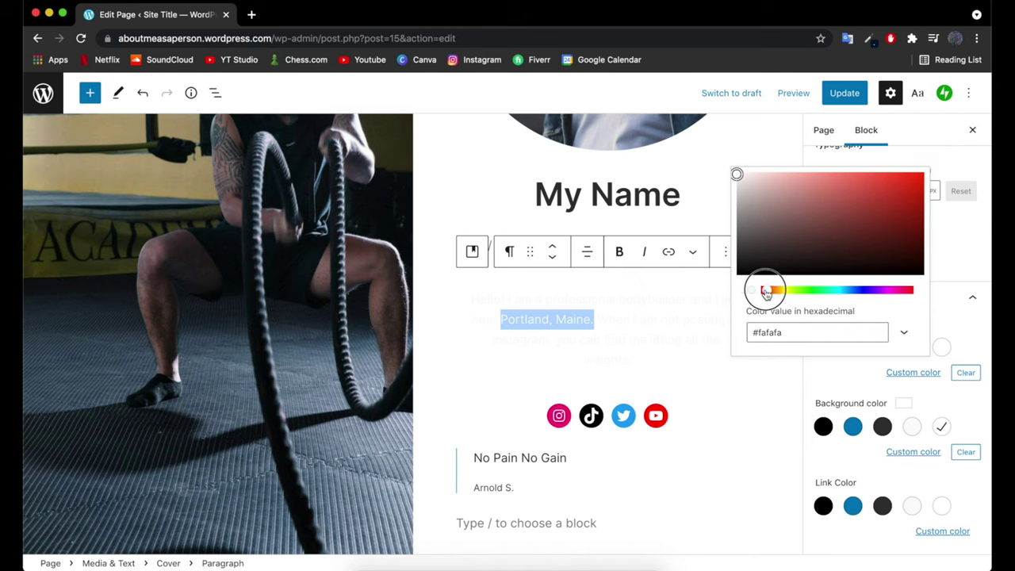
pyautogui.moveTo(813, 229); pyautogui.dragTo(970, 159)
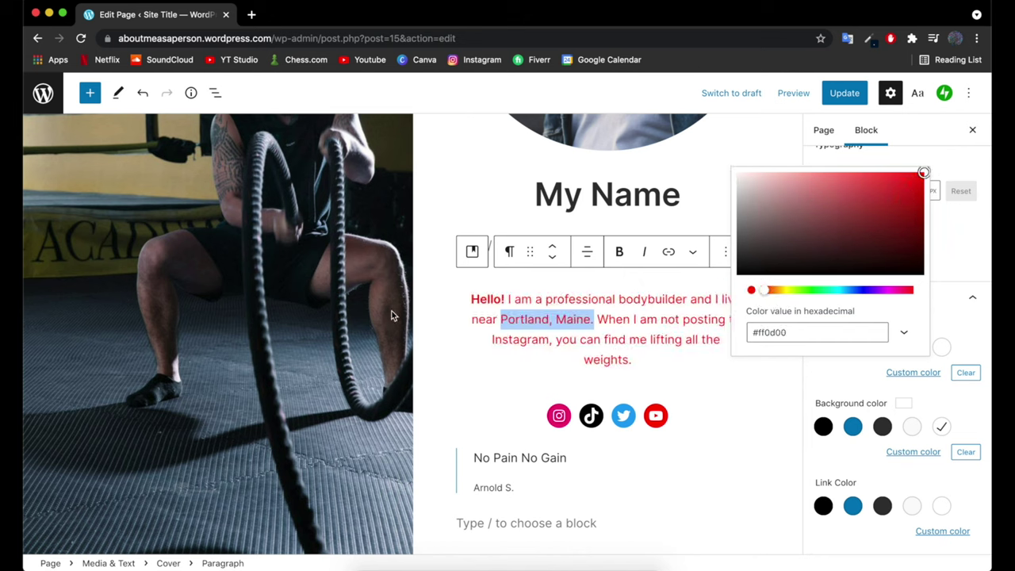
pyautogui.click(580, 370)
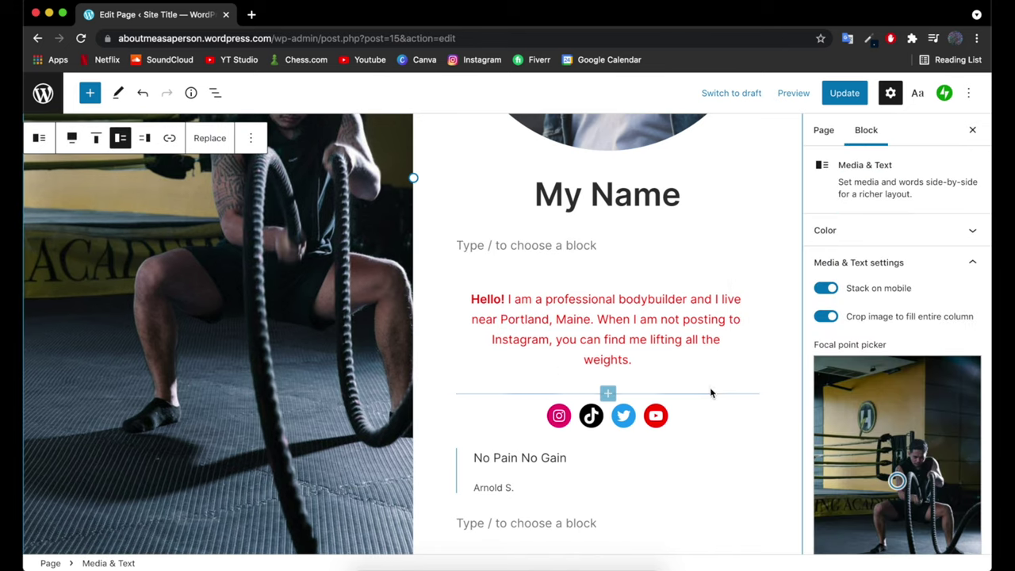
# - Preview the page, look over its photos, bio text, social icons and quote, and dismiss the site launch notice
pyautogui.scroll(5, 570, 407)
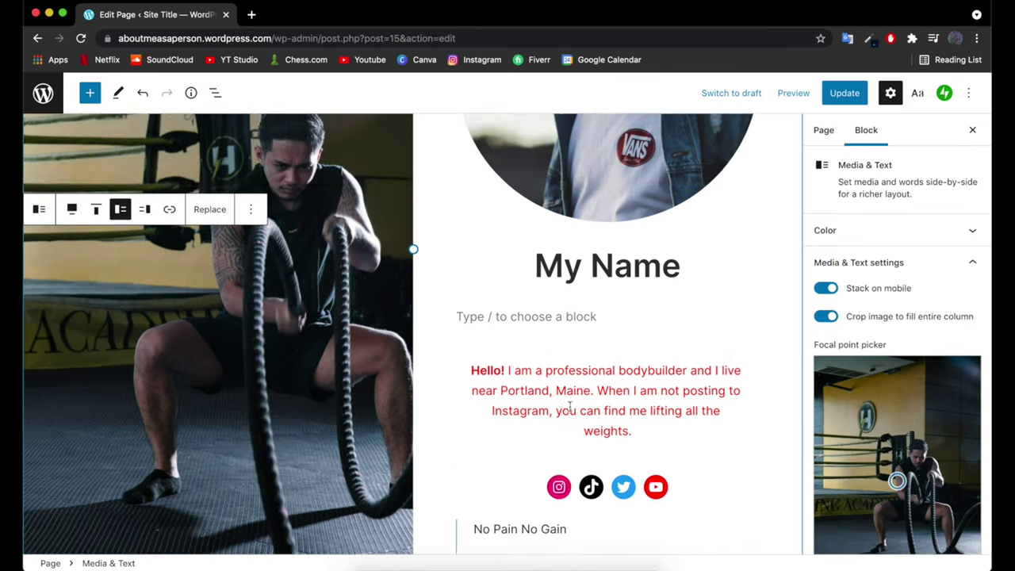
pyautogui.scroll(-10, 571, 407)
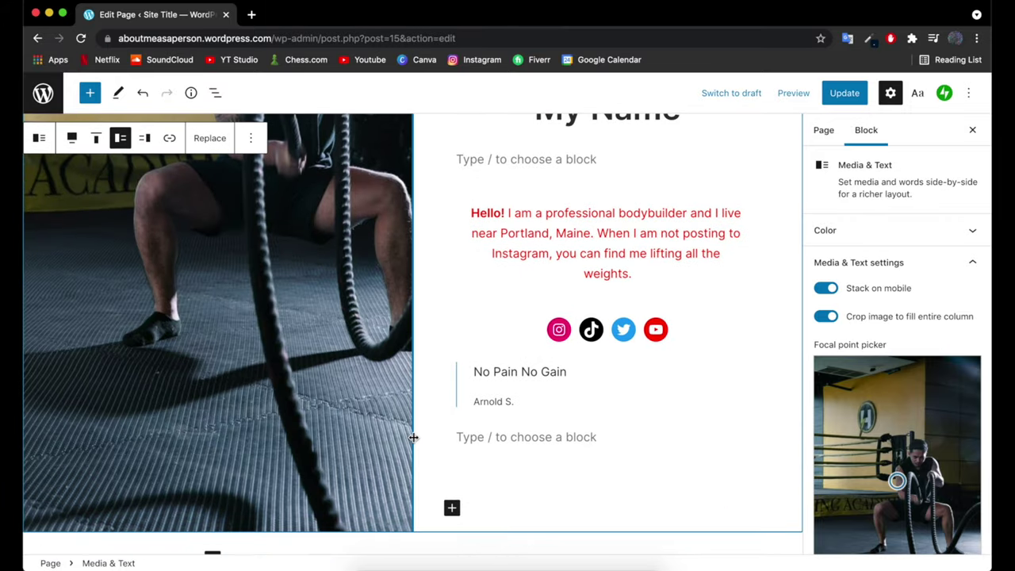
pyautogui.scroll(-5, 476, 437)
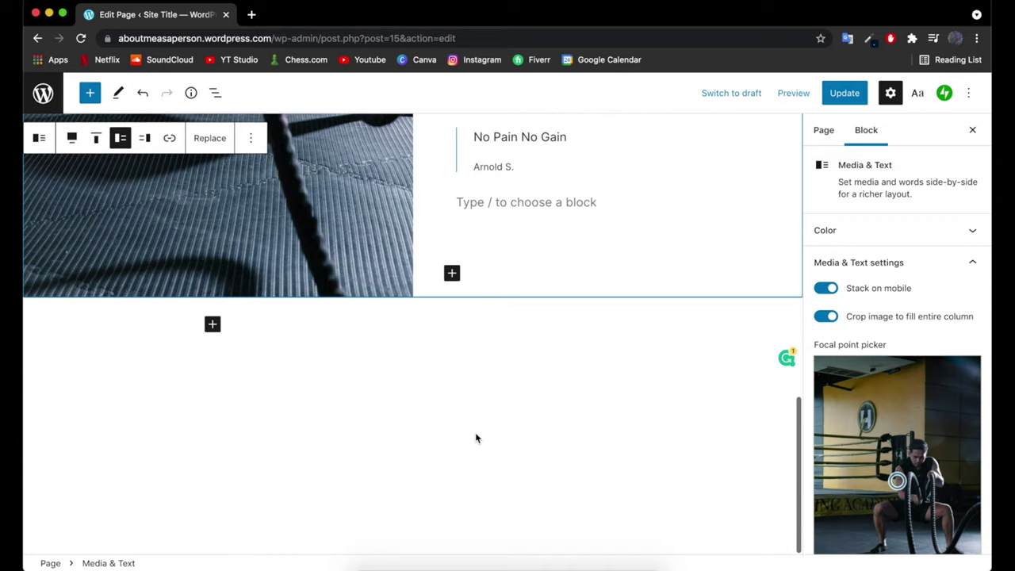
pyautogui.scroll(10, 476, 438)
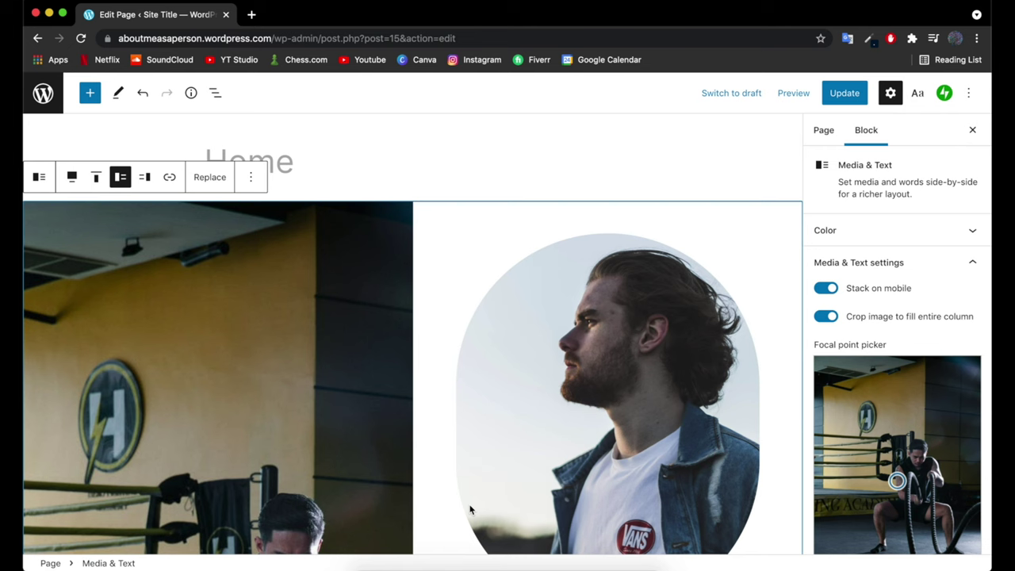
pyautogui.click(794, 93)
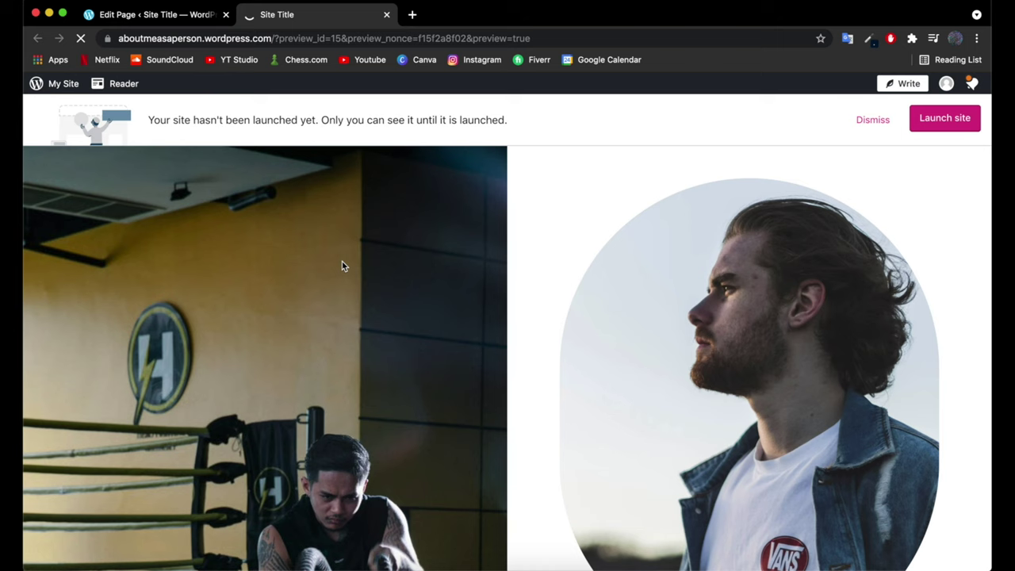
pyautogui.scroll(-3, 424, 313)
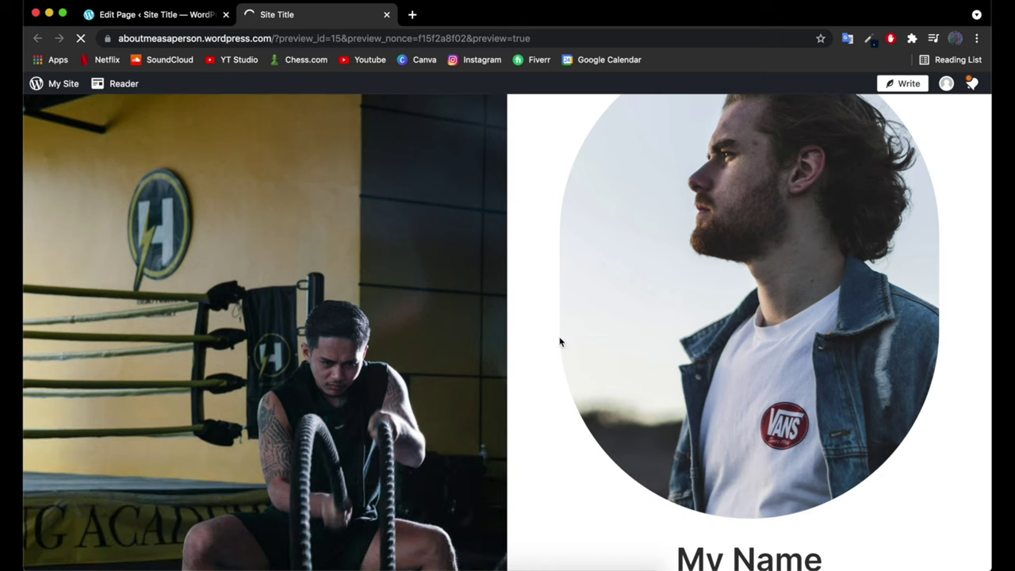
pyautogui.scroll(-5, 716, 343)
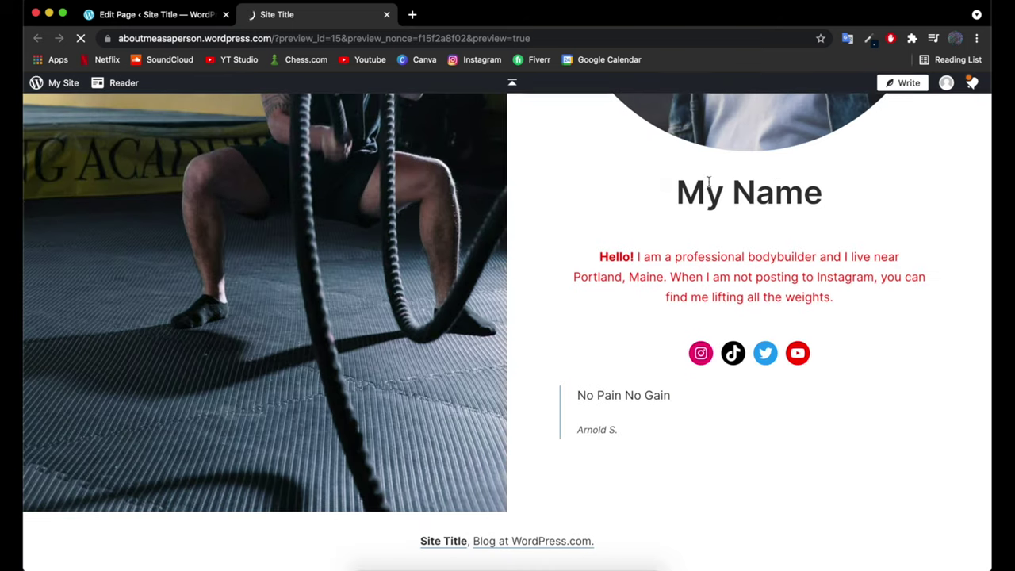
pyautogui.moveTo(597, 259); pyautogui.dragTo(830, 310)
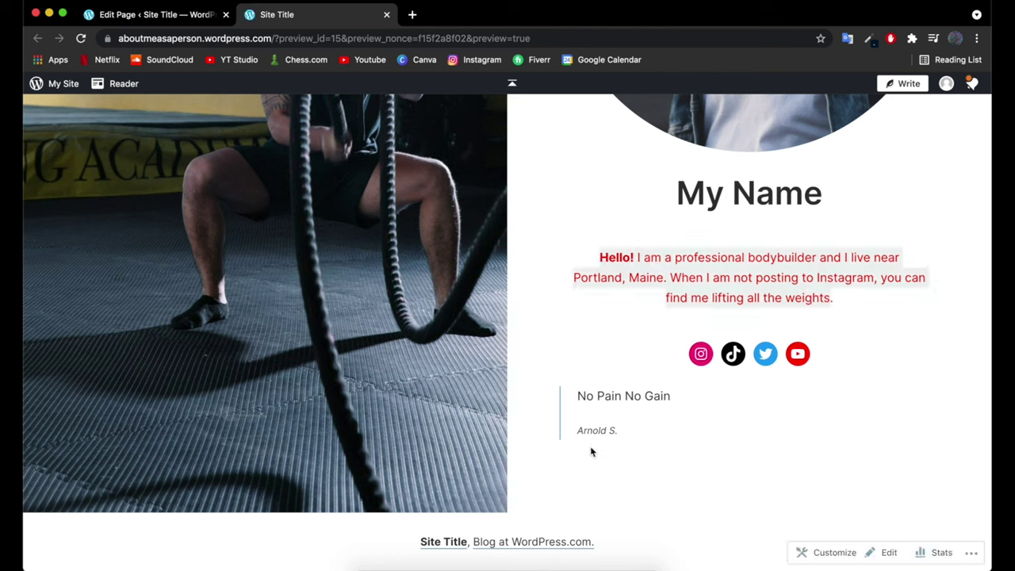
pyautogui.scroll(3, 589, 448)
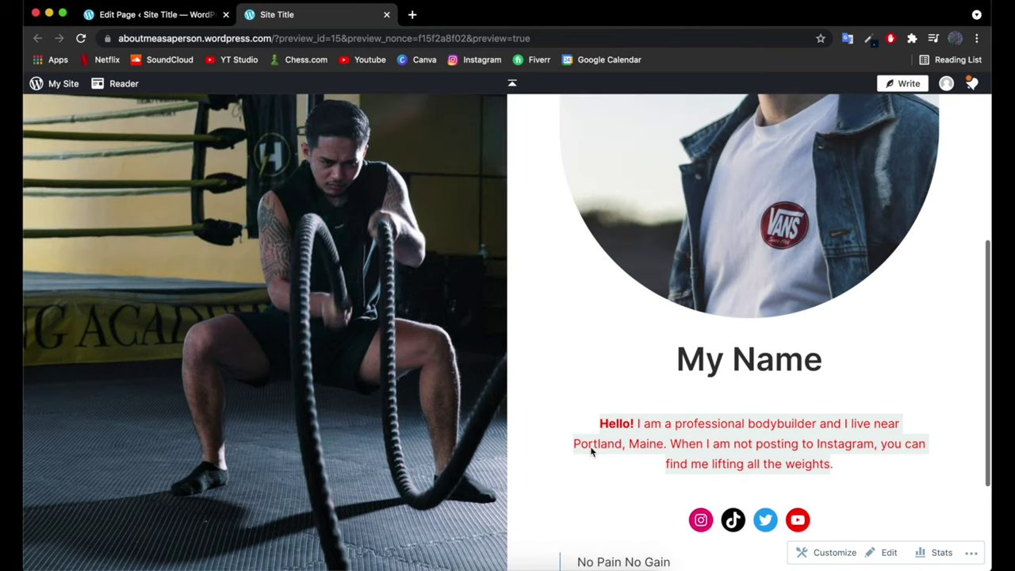
pyautogui.scroll(5, 589, 449)
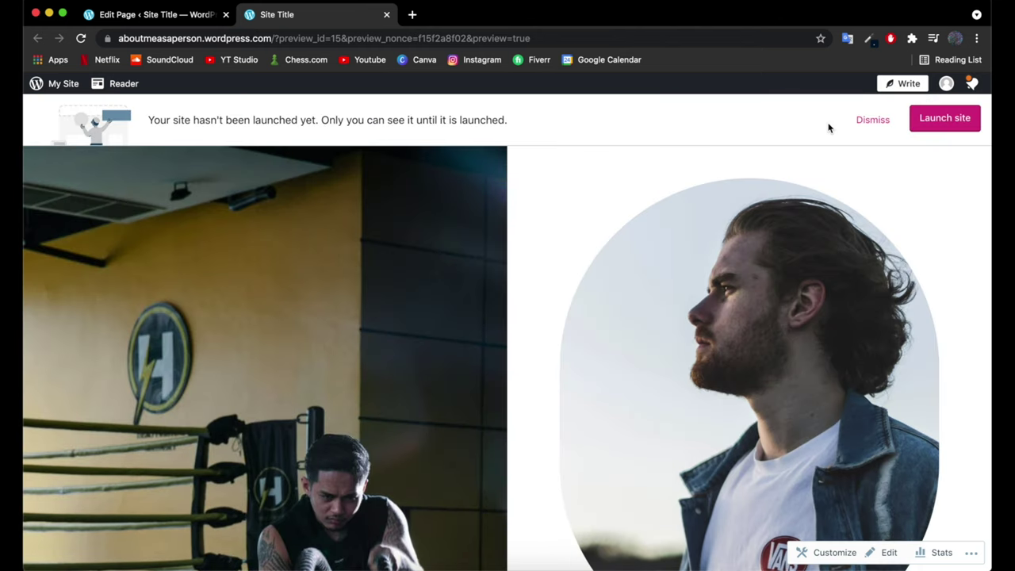
pyautogui.click(872, 119)
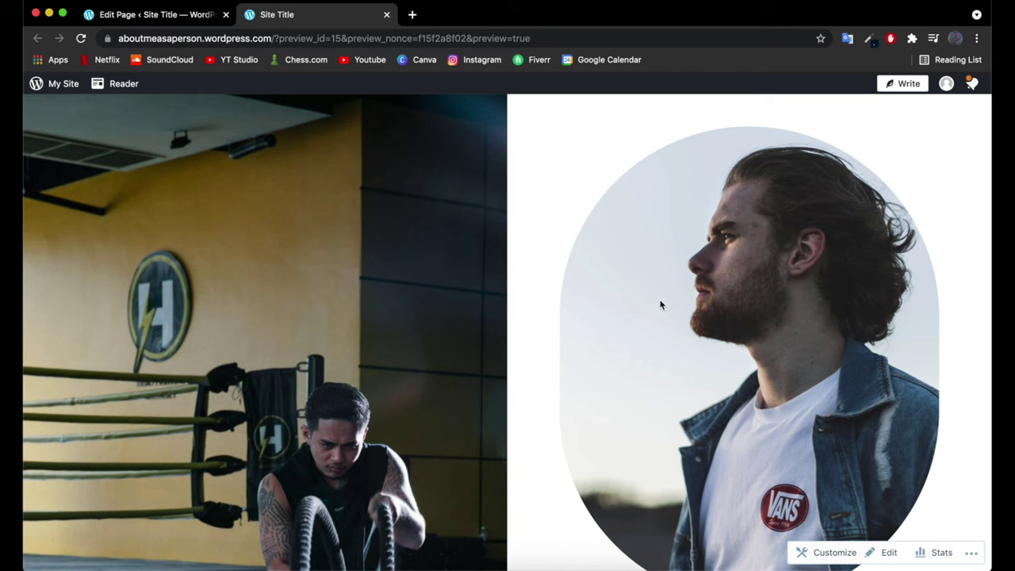
# - Emulate an iPhone X screen at 100% zoom in the browser's developer tools and examine the page's mobile layout
pyautogui.click(150, 14)
pyautogui.click(308, 24)
pyautogui.rightClick(480, 182)
pyautogui.click(525, 356)
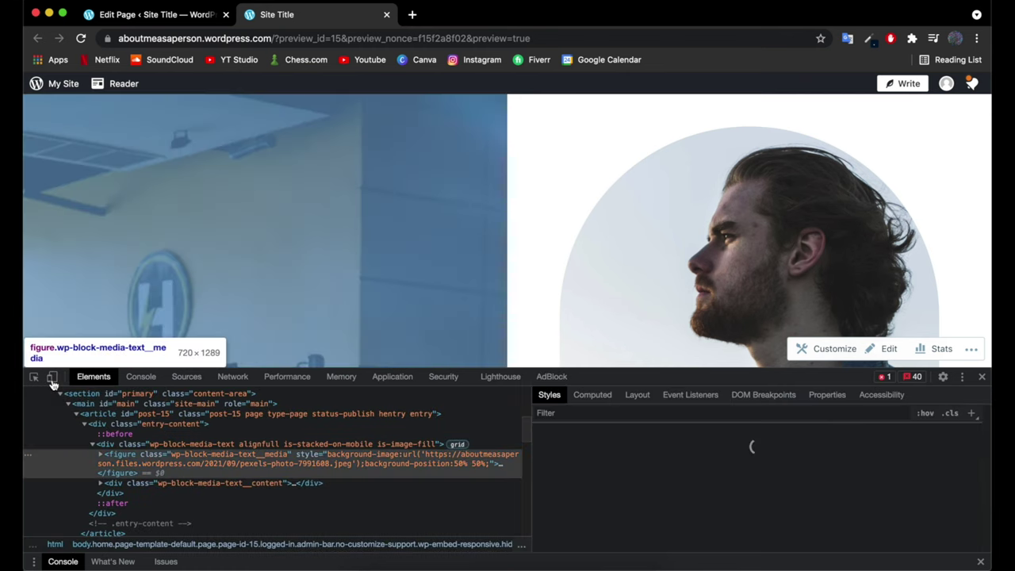
pyautogui.click(52, 379)
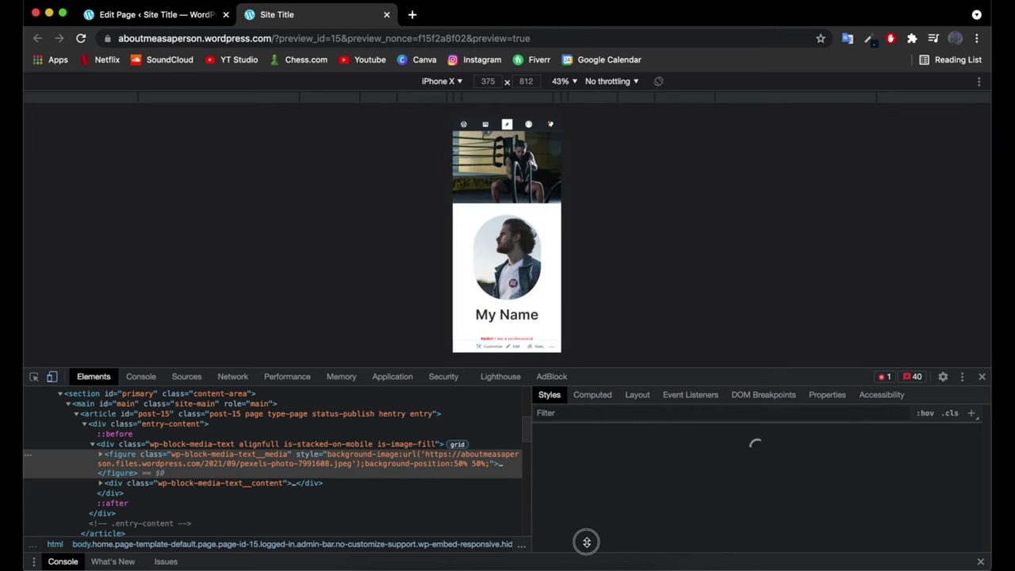
pyautogui.moveTo(587, 543); pyautogui.dragTo(584, 546)
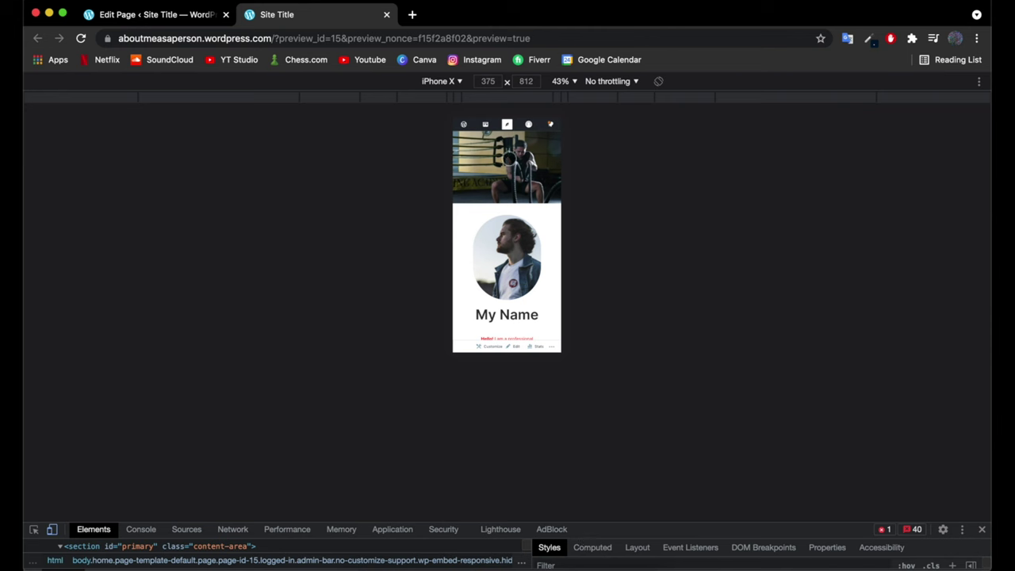
pyautogui.click(567, 81)
pyautogui.click(573, 123)
pyautogui.scroll(-5, 573, 267)
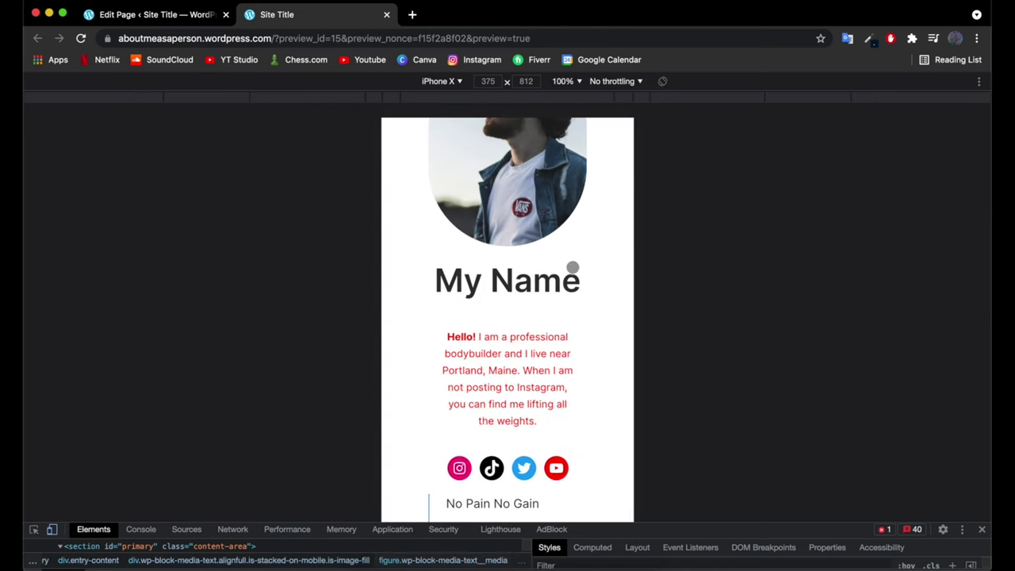
pyautogui.scroll(3, 573, 267)
pyautogui.scroll(-5, 573, 267)
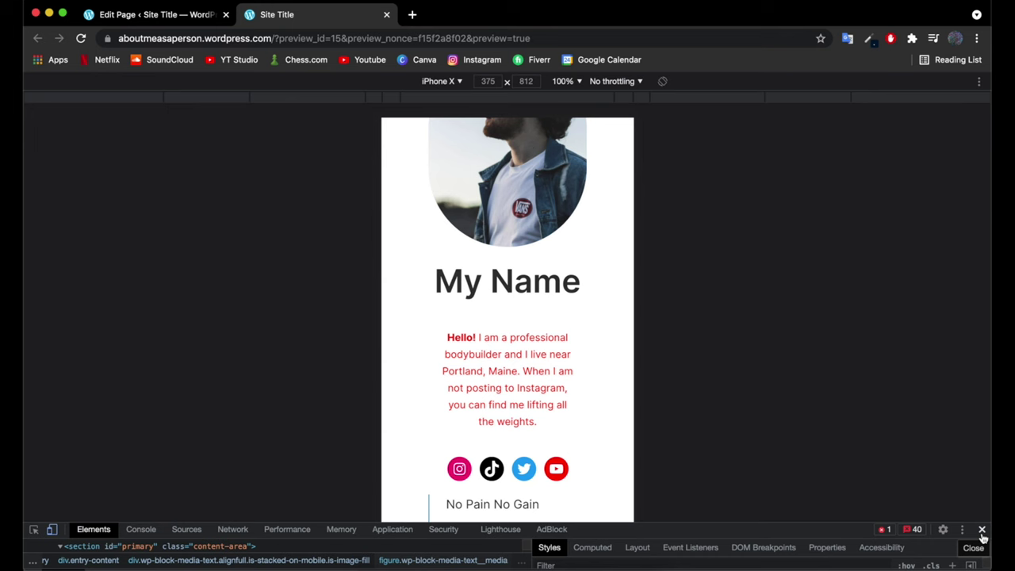
# - Update the Home page in the editor and return to the list of all pages
pyautogui.click(177, 18)
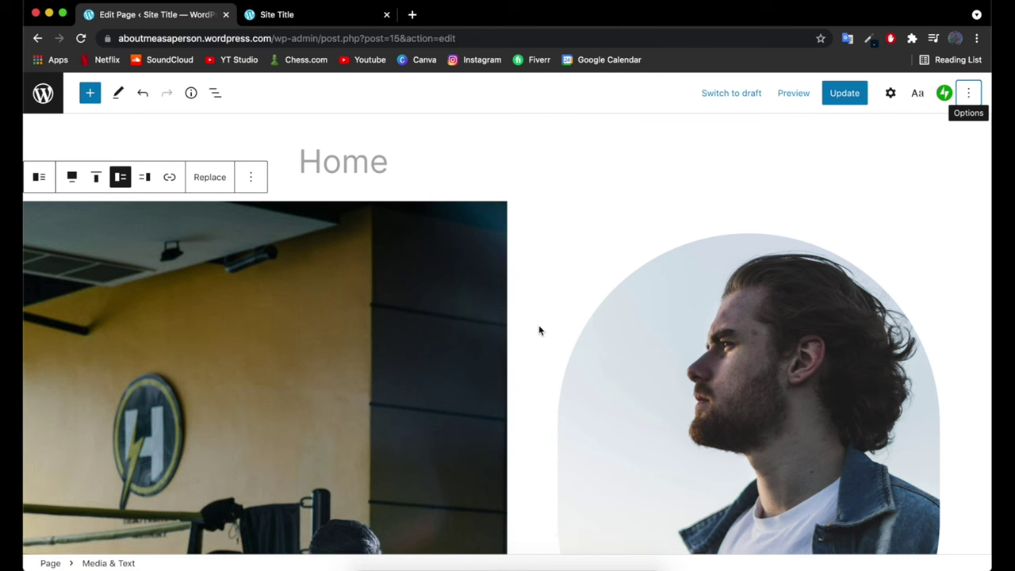
pyautogui.click(846, 95)
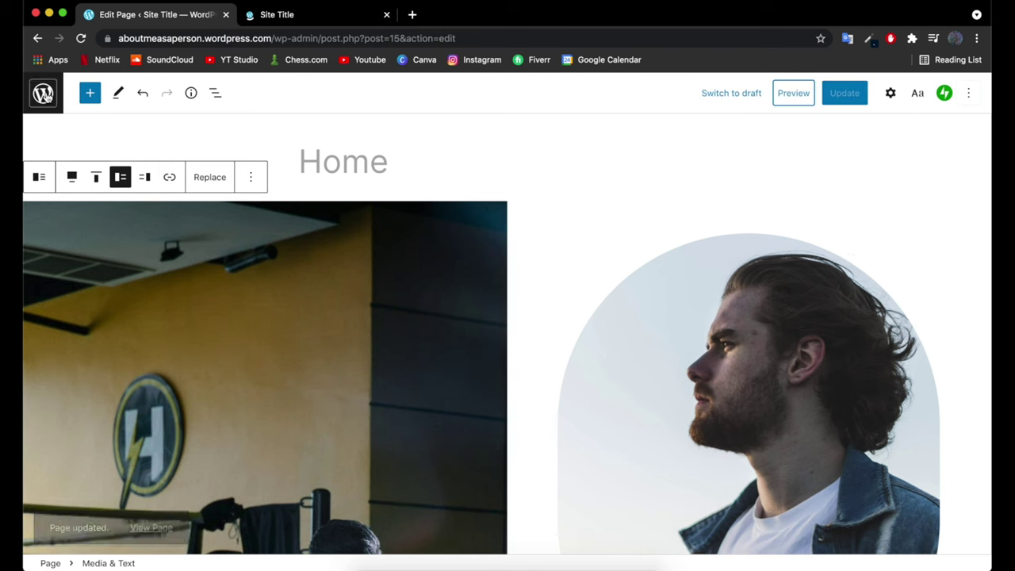
pyautogui.click(44, 94)
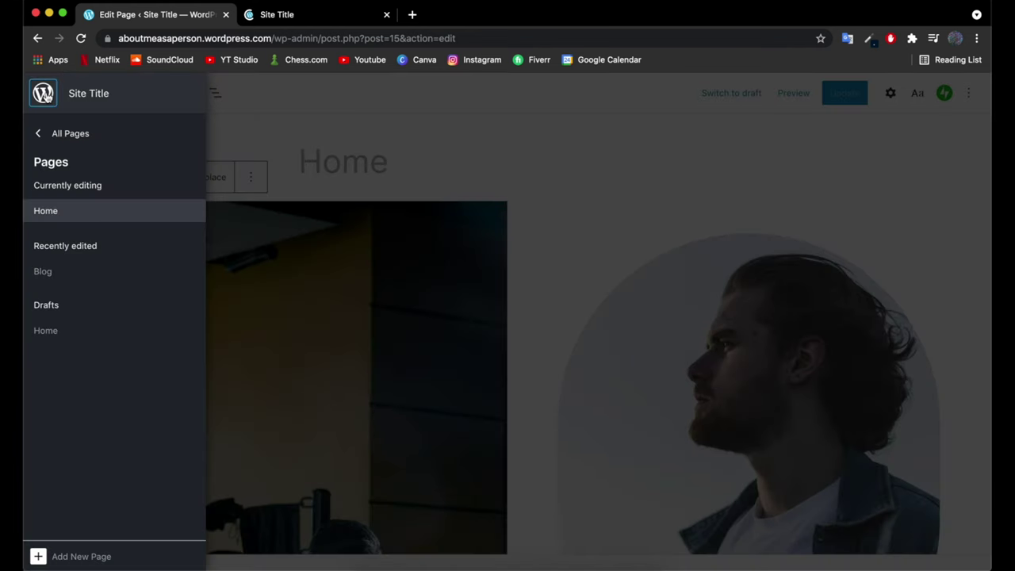
pyautogui.click(47, 136)
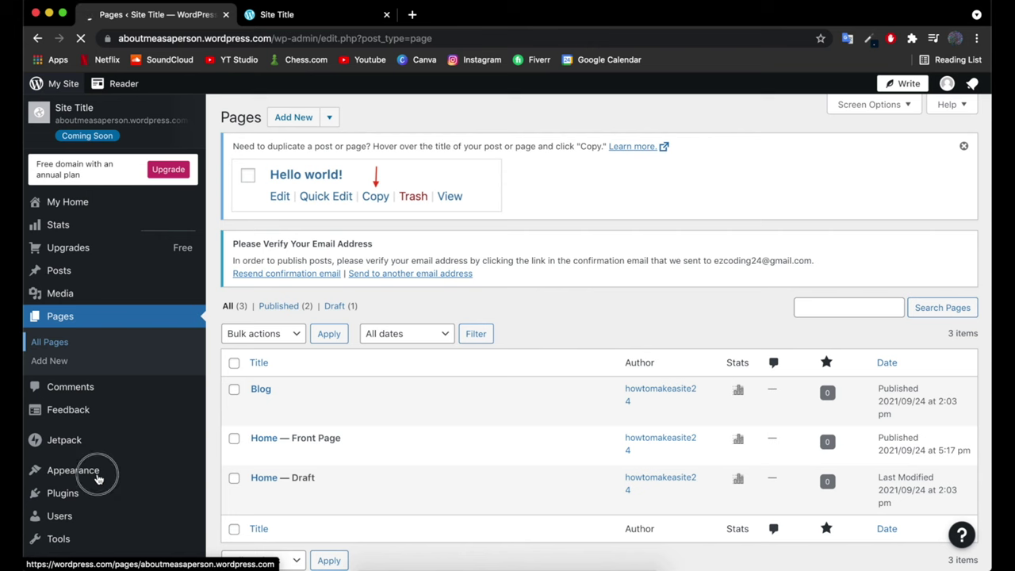
# - Open the Primary menu for editing in the site's appearance customizer
pyautogui.moveTo(97, 476)
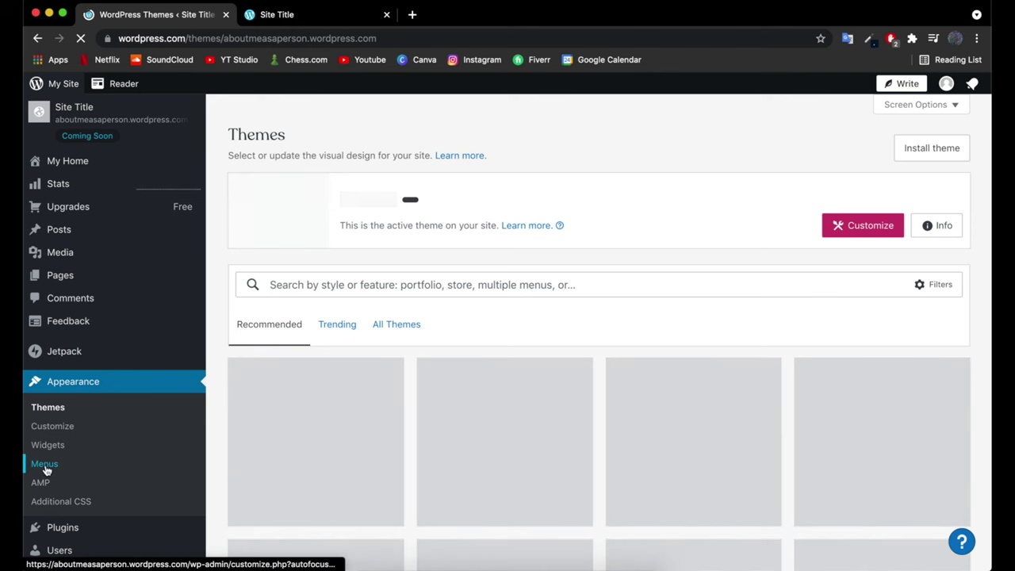
pyautogui.click(45, 466)
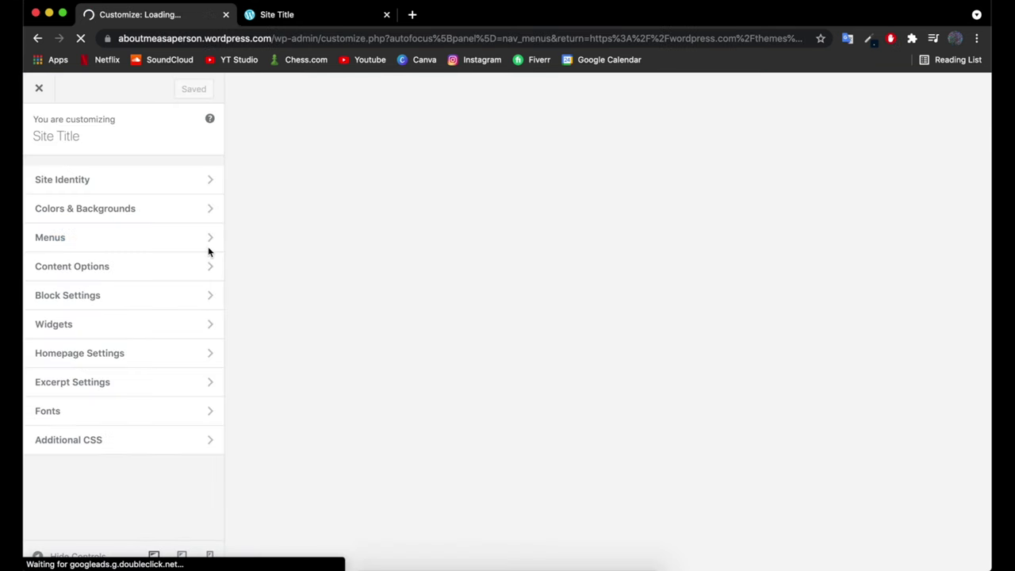
pyautogui.click(190, 248)
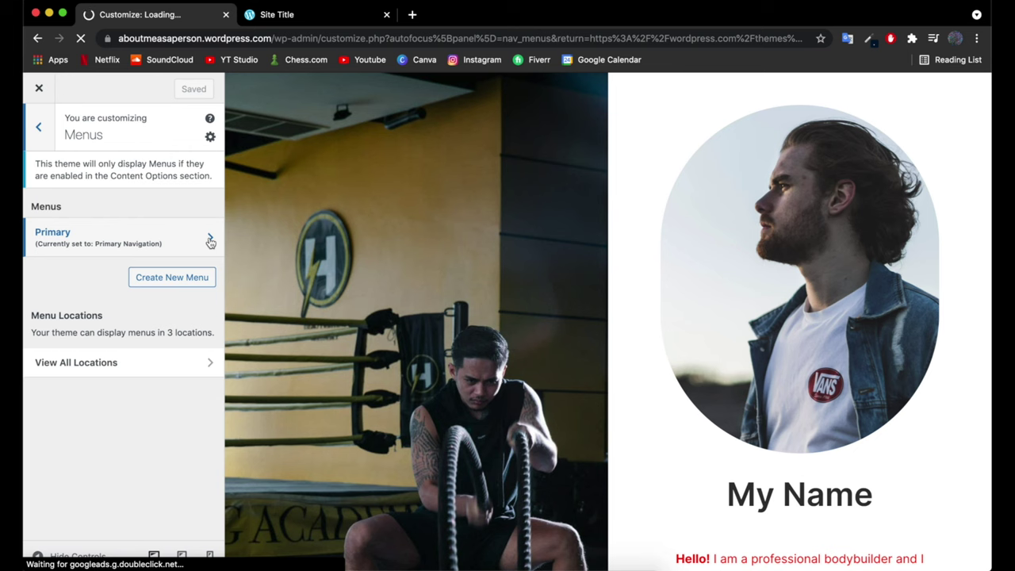
pyautogui.click(210, 242)
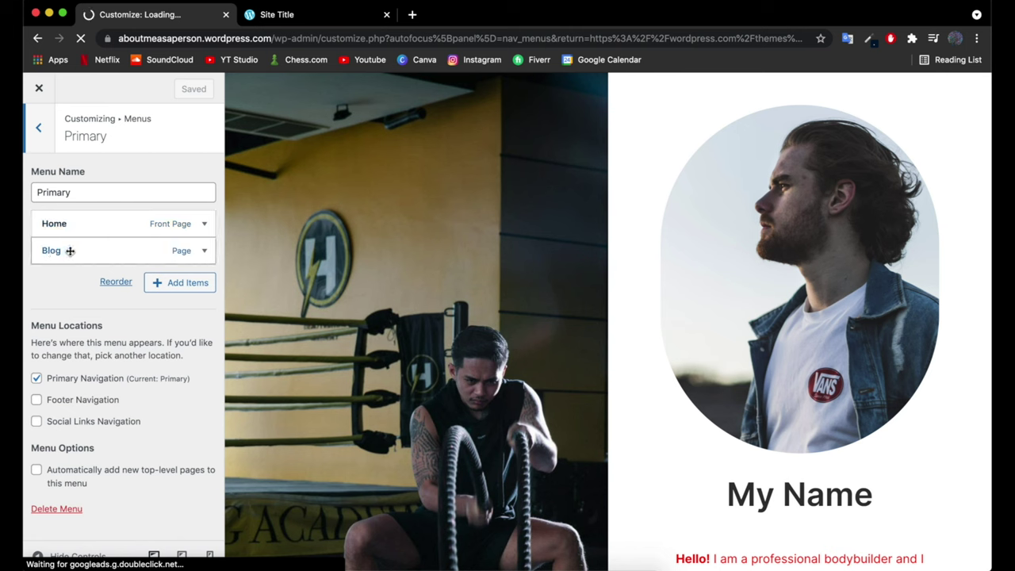
# - Add the post "Introduce Yourself (Example Post)" to the Primary menu
pyautogui.click(188, 284)
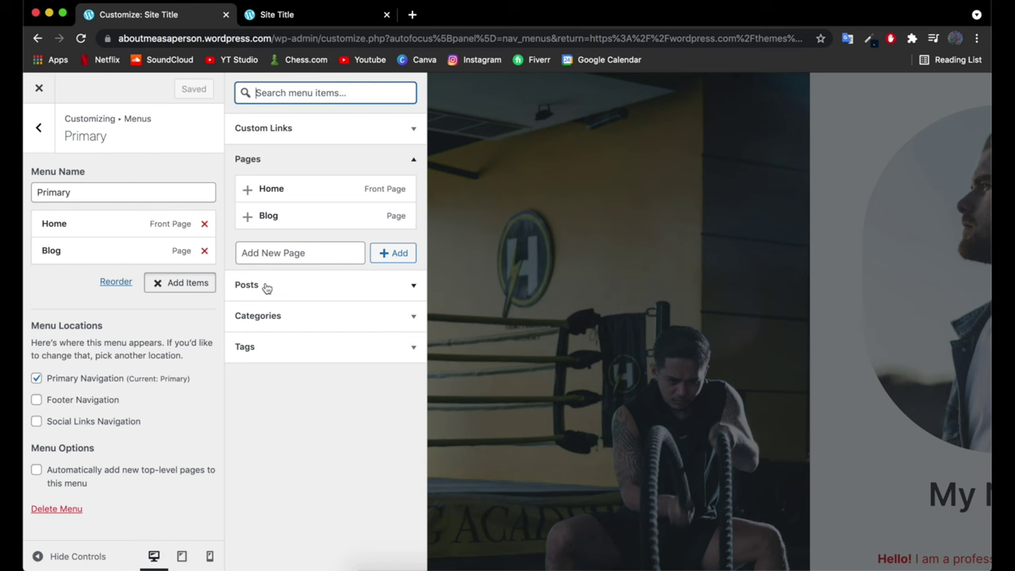
pyautogui.click(282, 293)
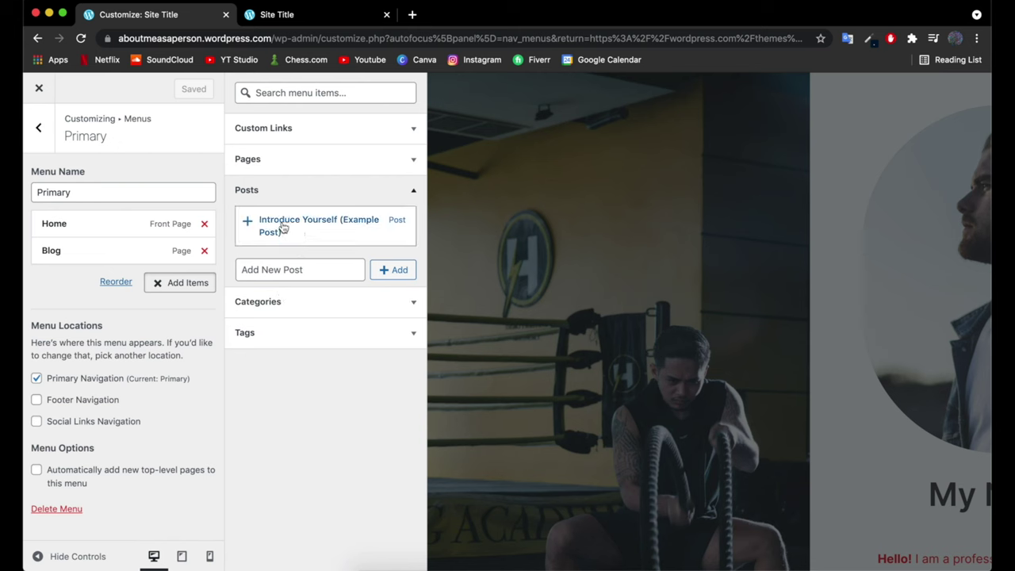
pyautogui.click(247, 224)
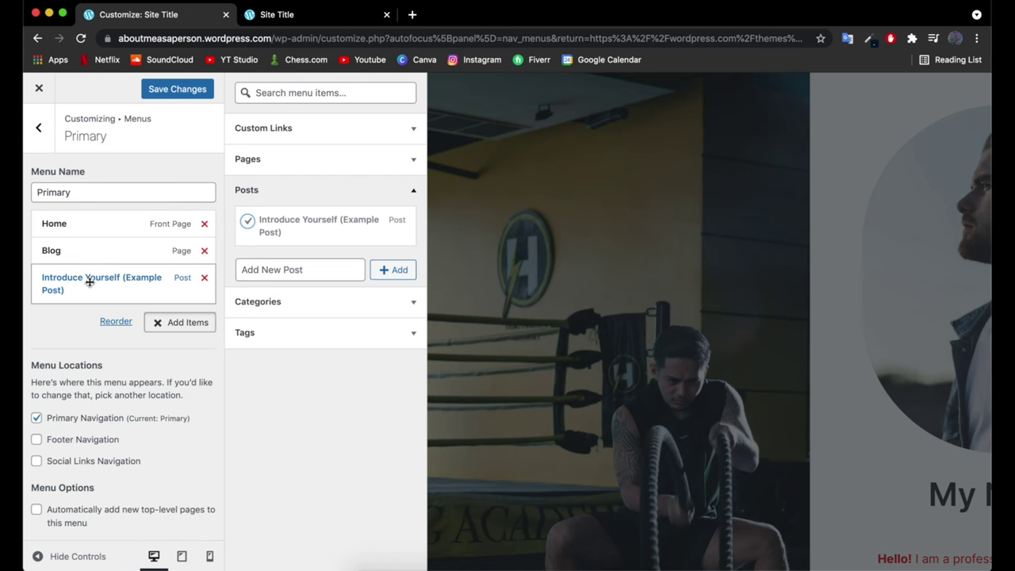
# - Change the navigation label of the example post in the Primary menu to "Posts" and save the changes
pyautogui.click(90, 281)
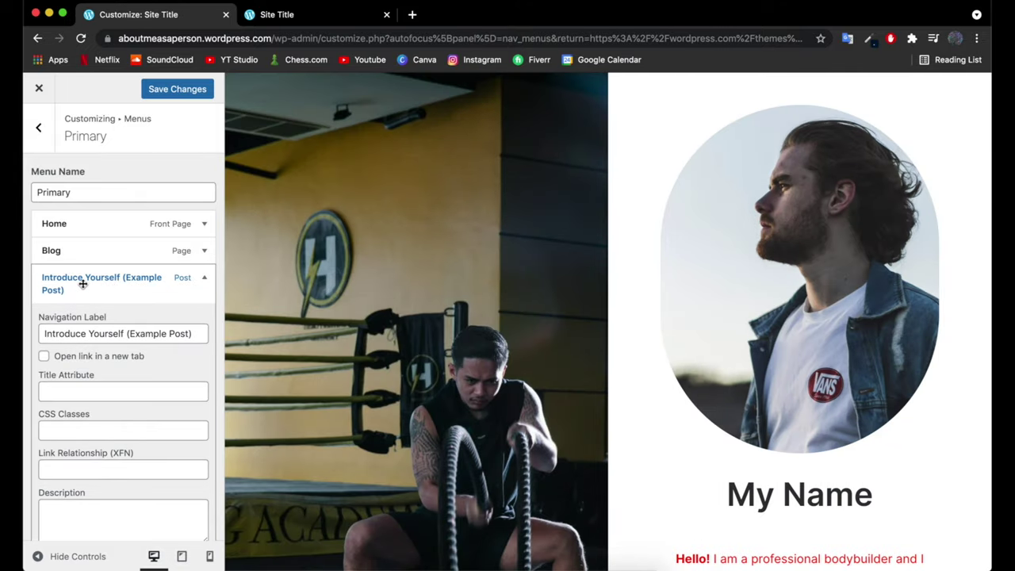
pyautogui.moveTo(42, 335); pyautogui.dragTo(204, 329)
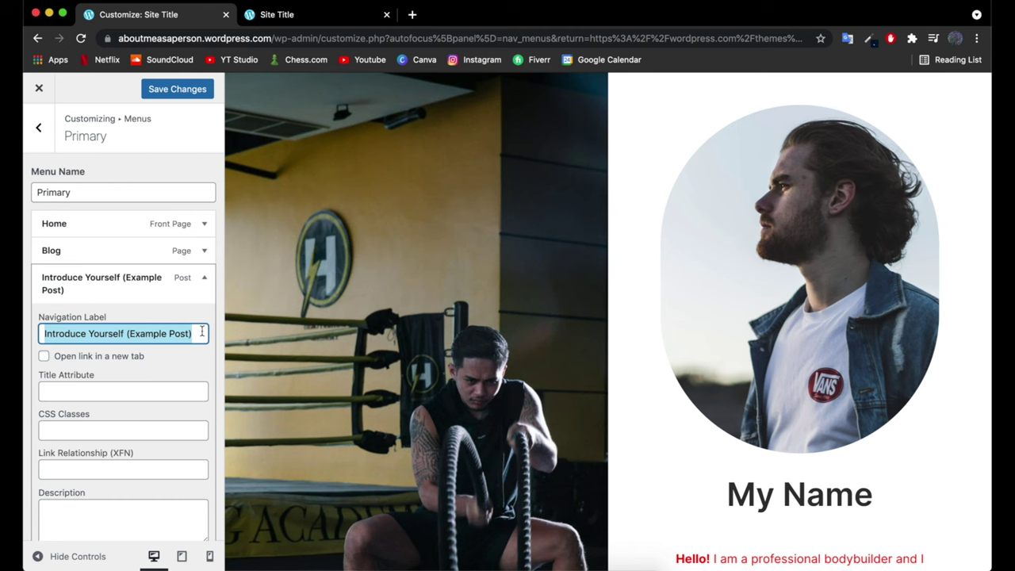
pyautogui.write('Posts')
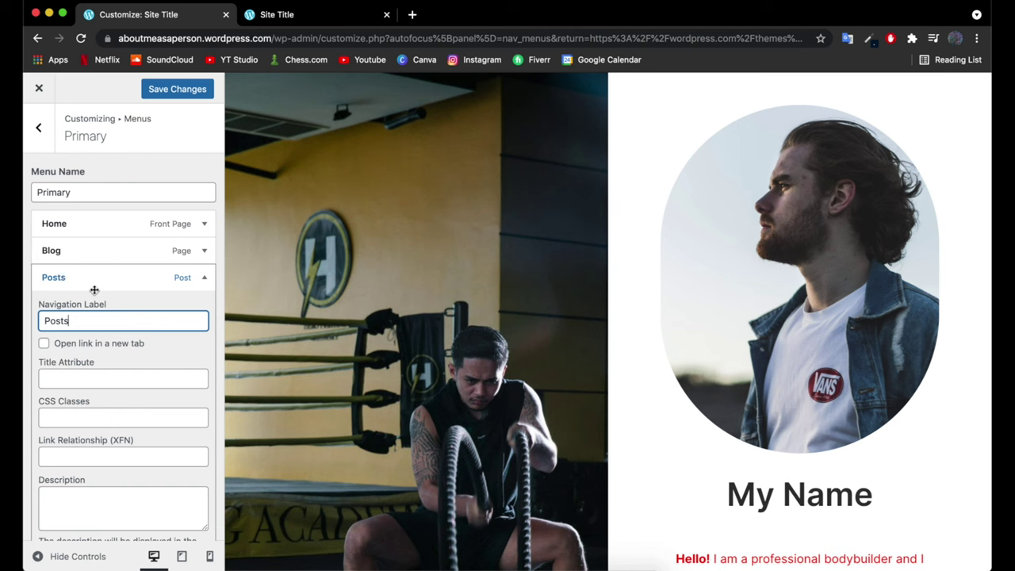
pyautogui.scroll(-5, 133, 356)
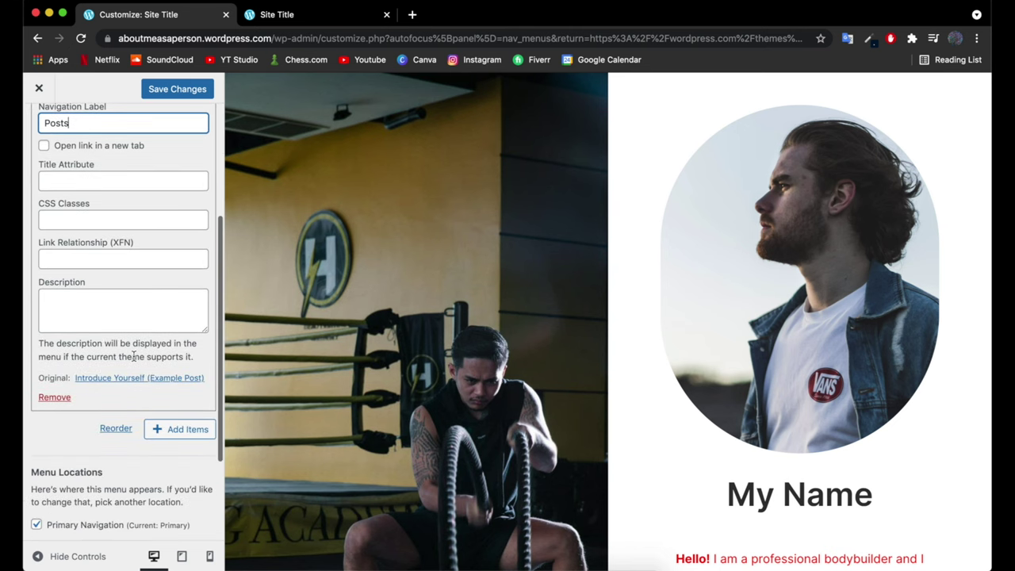
pyautogui.scroll(5, 133, 356)
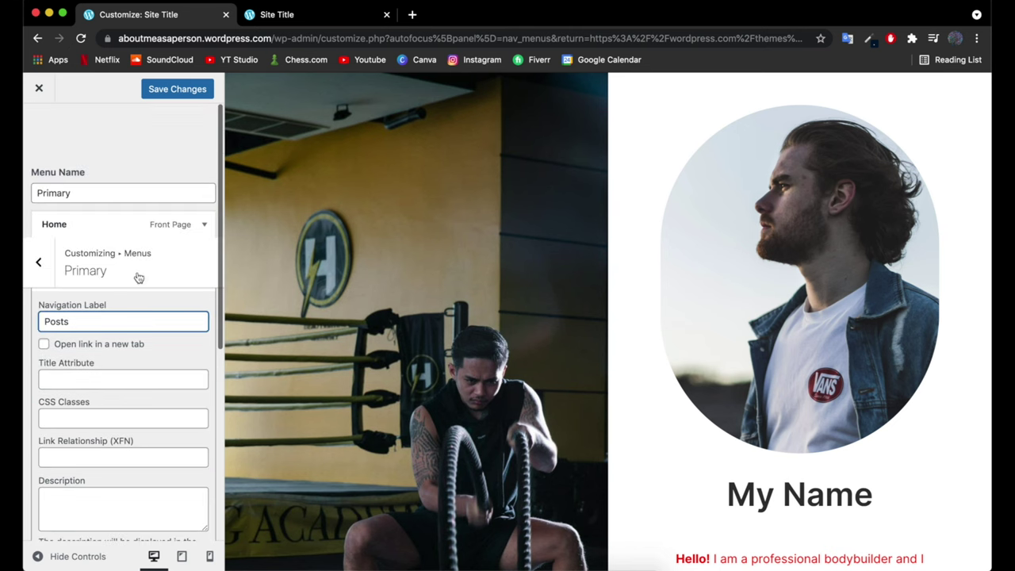
pyautogui.click(168, 90)
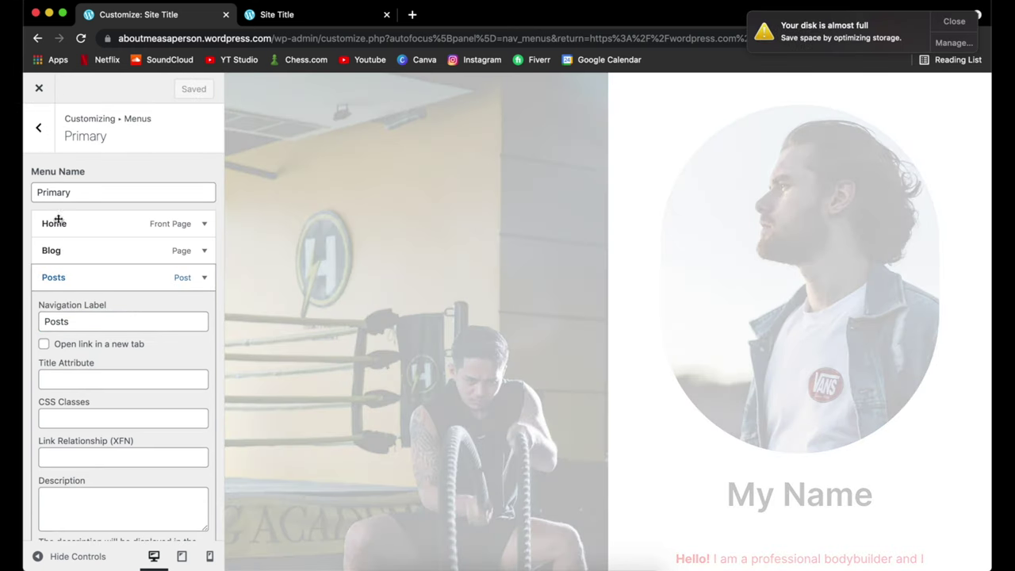
# - Reorder the Primary menu so Posts comes before Blog, nest Blog as a sub-item of Posts, and save
pyautogui.moveTo(82, 276); pyautogui.dragTo(79, 249)
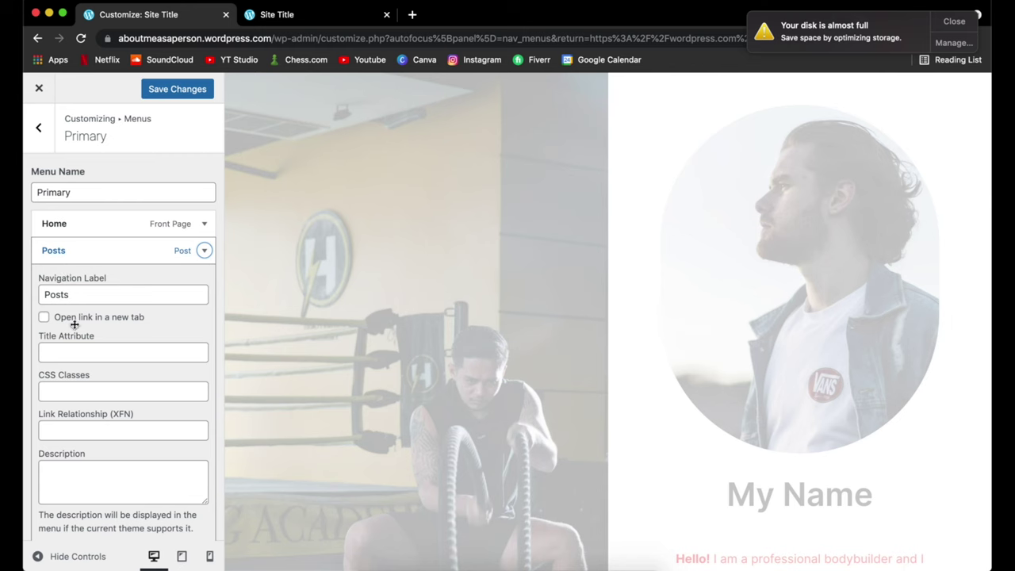
pyautogui.click(194, 260)
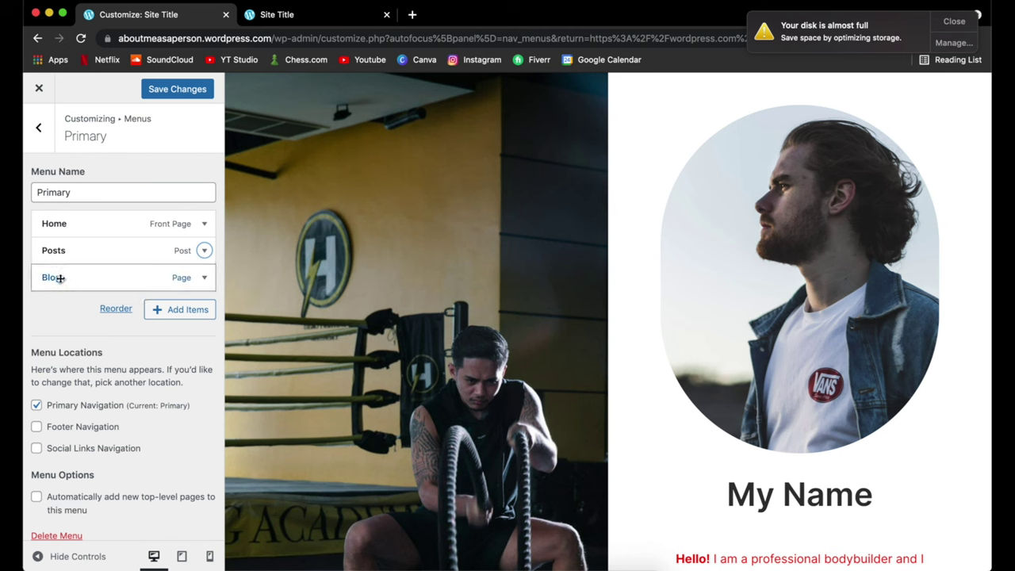
pyautogui.moveTo(61, 278)
pyautogui.mouseDown()
pyautogui.moveTo(84, 274)
pyautogui.moveTo(74, 278)
pyautogui.mouseUp()
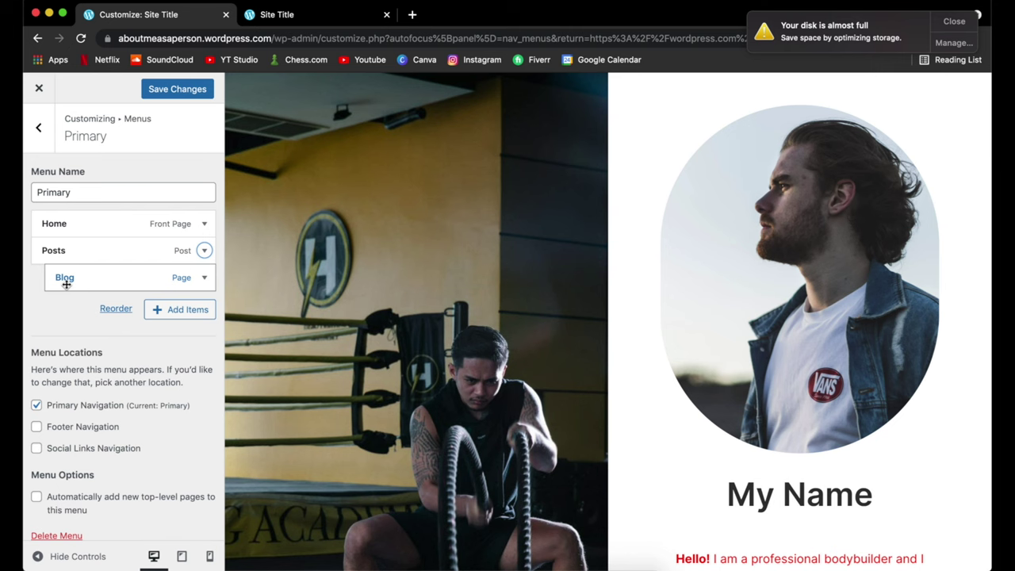
pyautogui.click(175, 90)
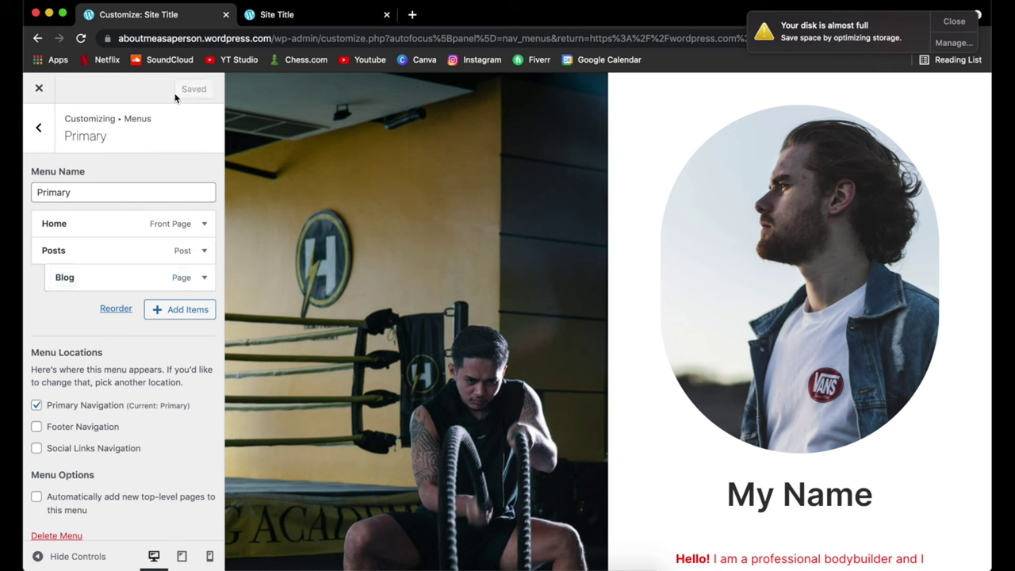
# - Reload the site preview, close the developer tools to view the desktop layout, and return to the customizer
pyautogui.click(302, 16)
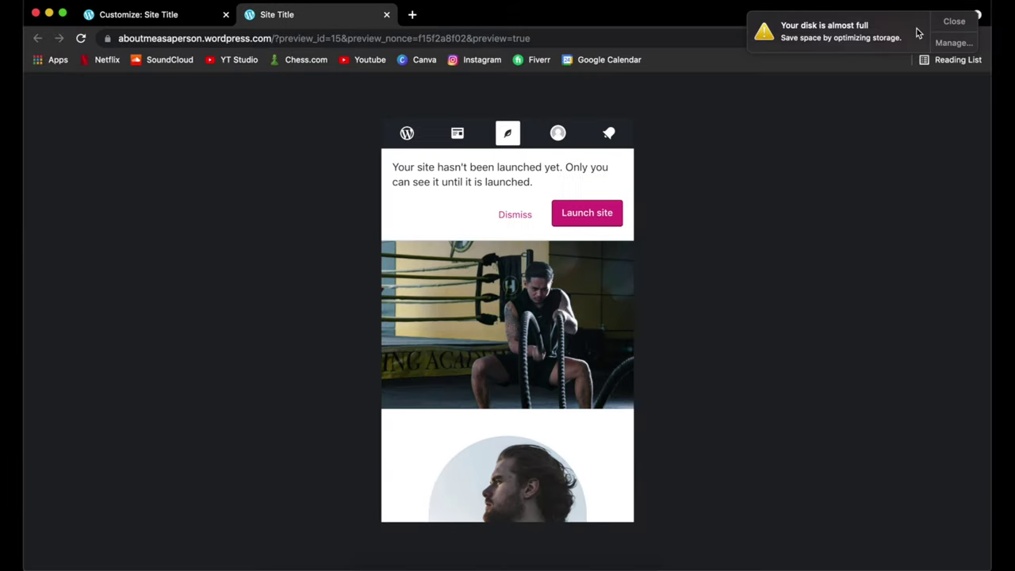
pyautogui.click(522, 38)
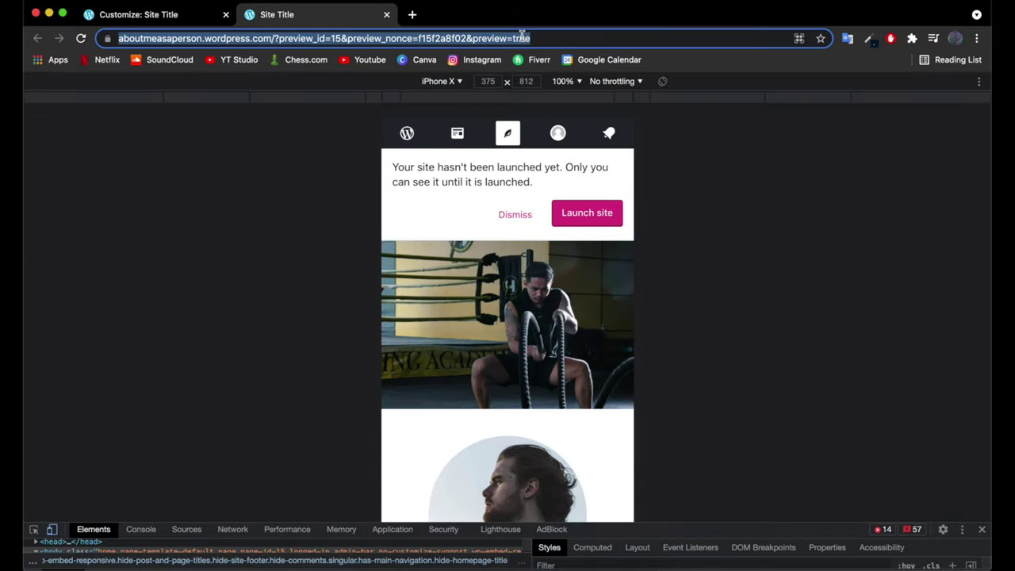
pyautogui.press('Return')
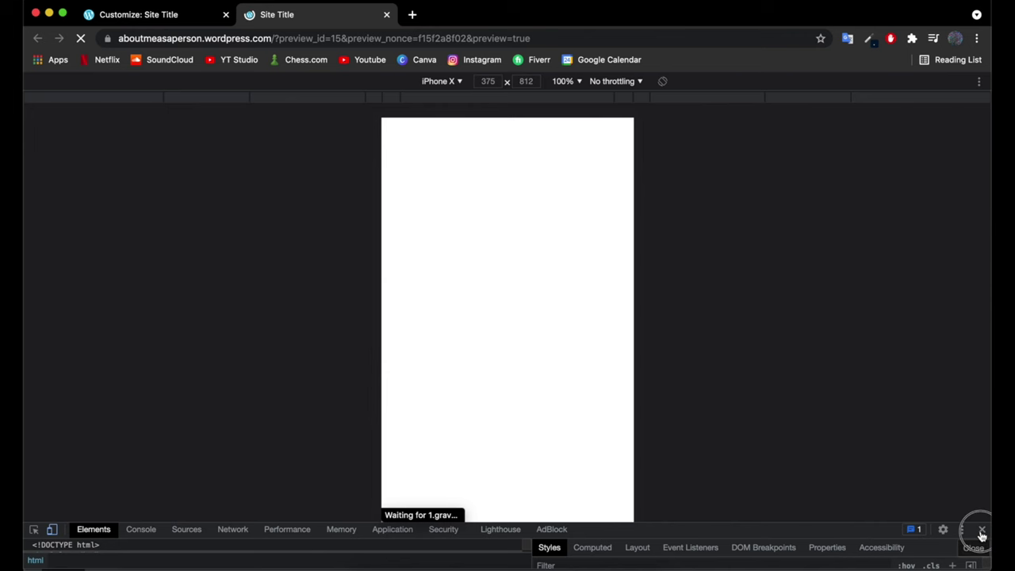
pyautogui.click(982, 530)
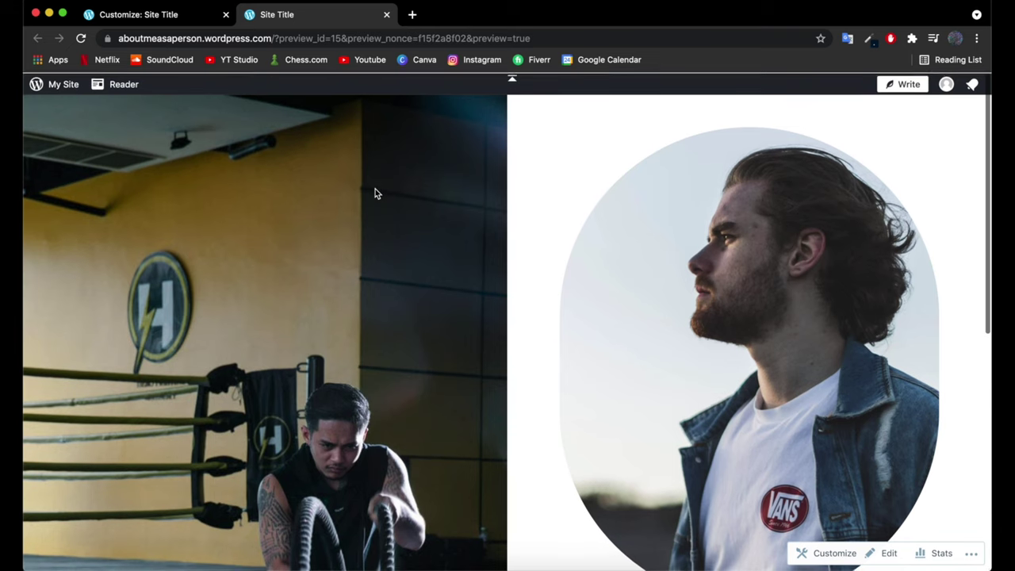
pyautogui.click(114, 14)
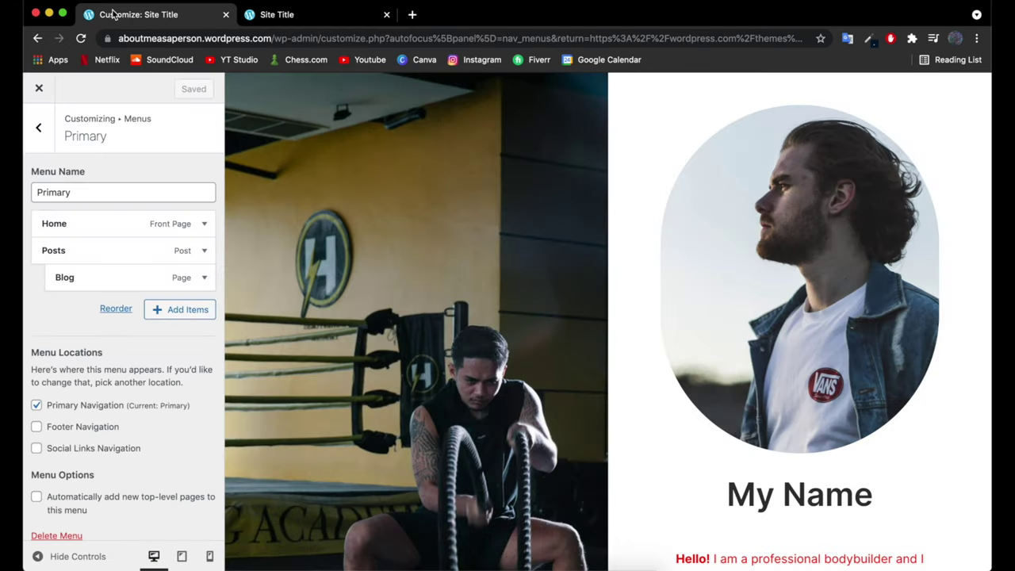
# - Leave the customizer and open the homepage for editing from the site's My Home dashboard
pyautogui.click(39, 89)
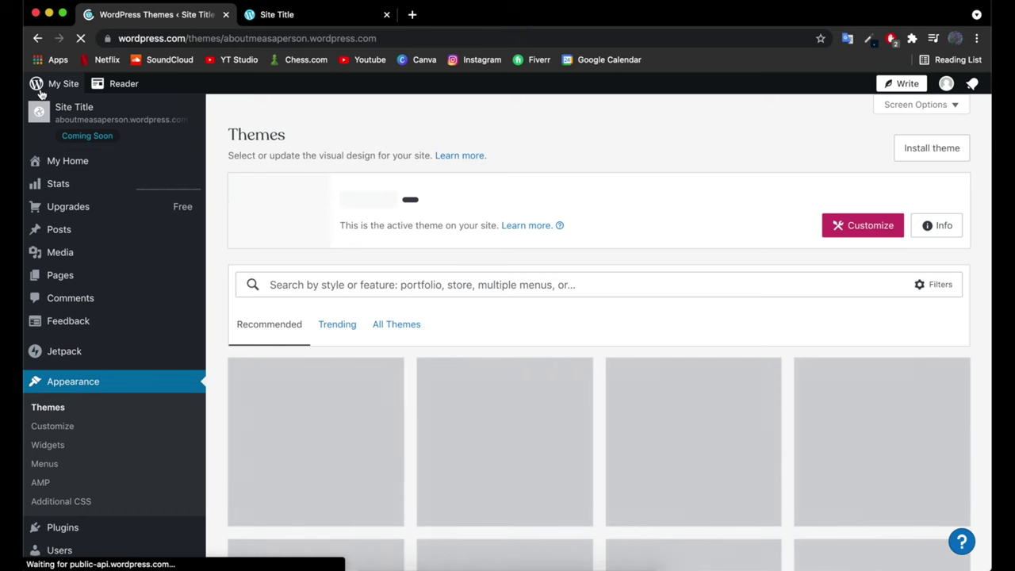
pyautogui.click(52, 162)
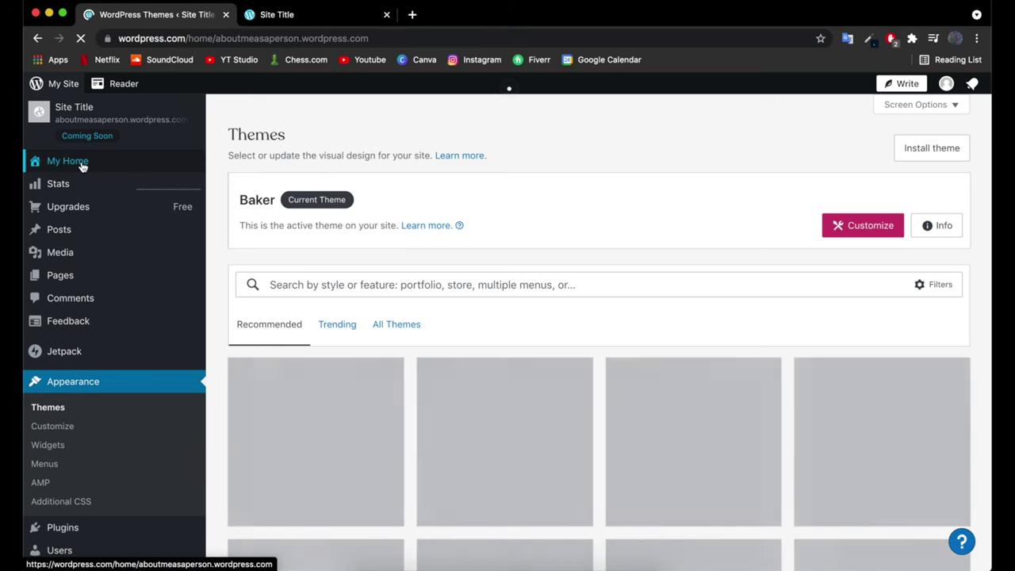
pyautogui.scroll(-10, 809, 218)
pyautogui.click(811, 219)
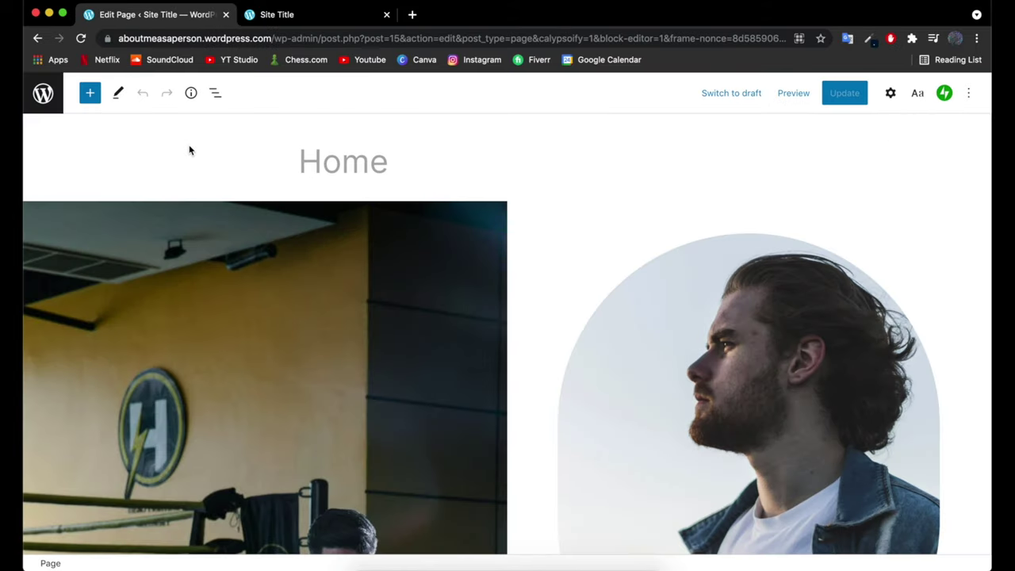
# - Insert a Navigation block on the Home page and fill it with the existing Primary menu
pyautogui.click(91, 93)
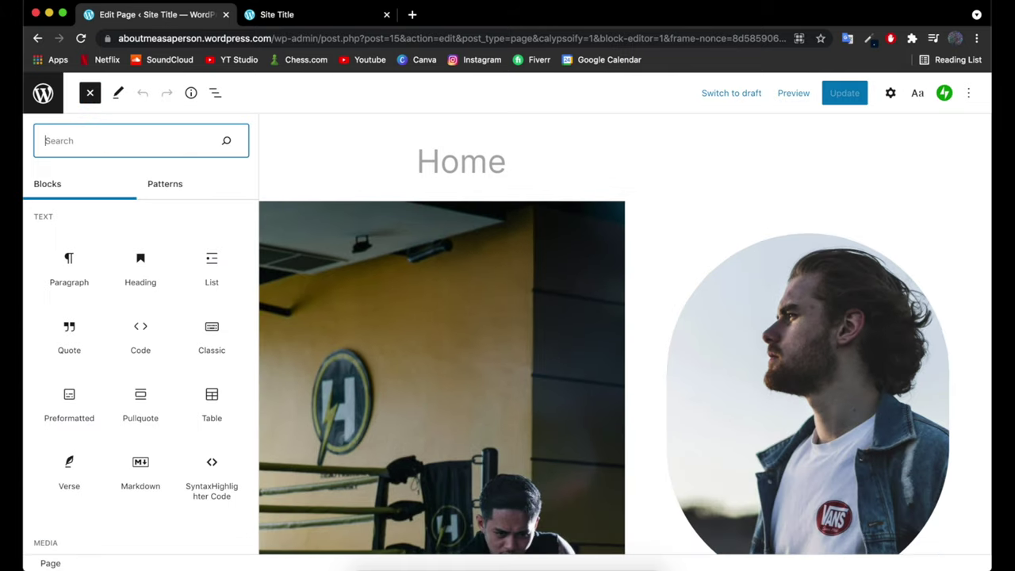
pyautogui.write('navi')
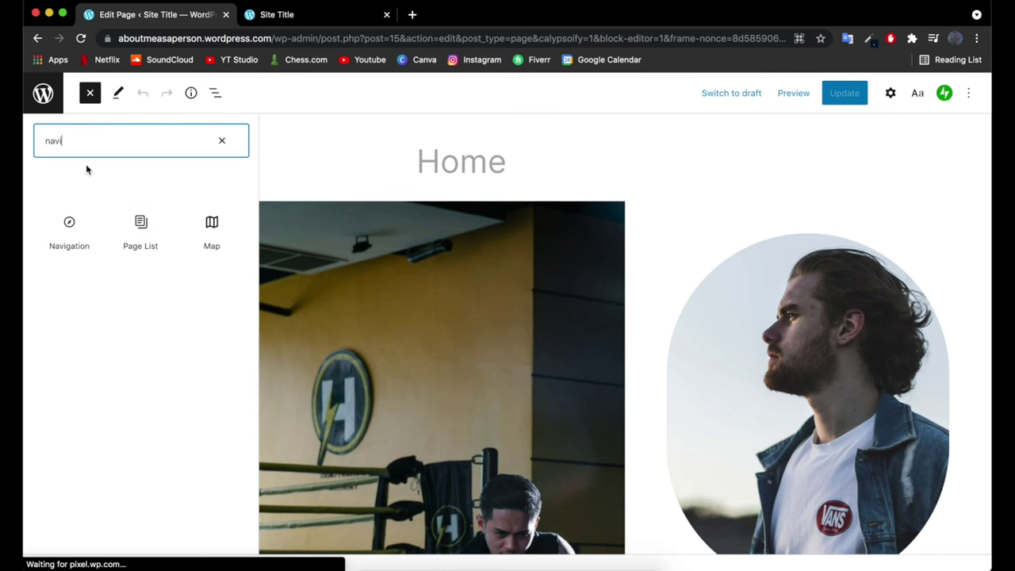
pyautogui.click(69, 225)
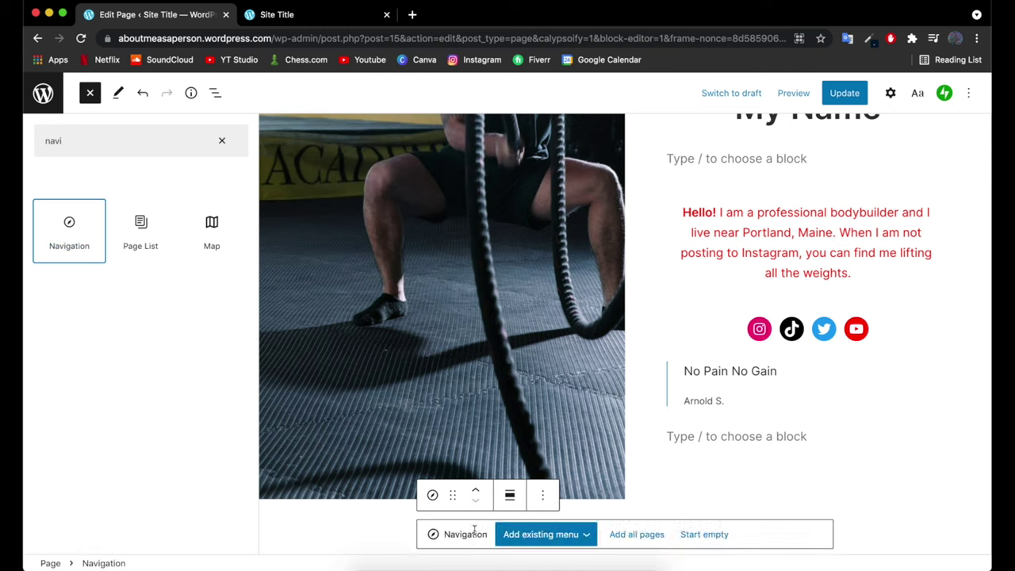
pyautogui.click(544, 535)
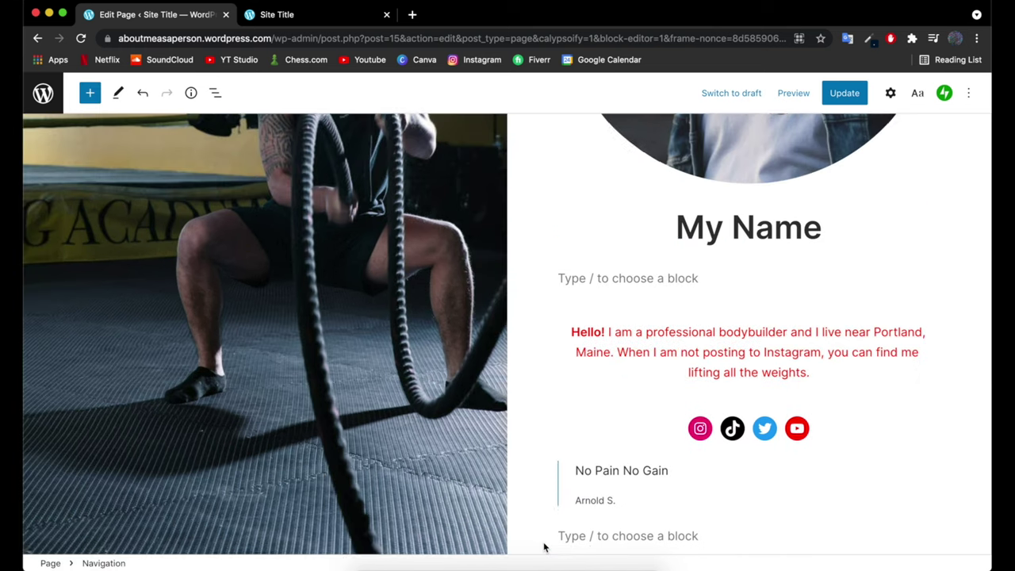
pyautogui.scroll(-5, 544, 548)
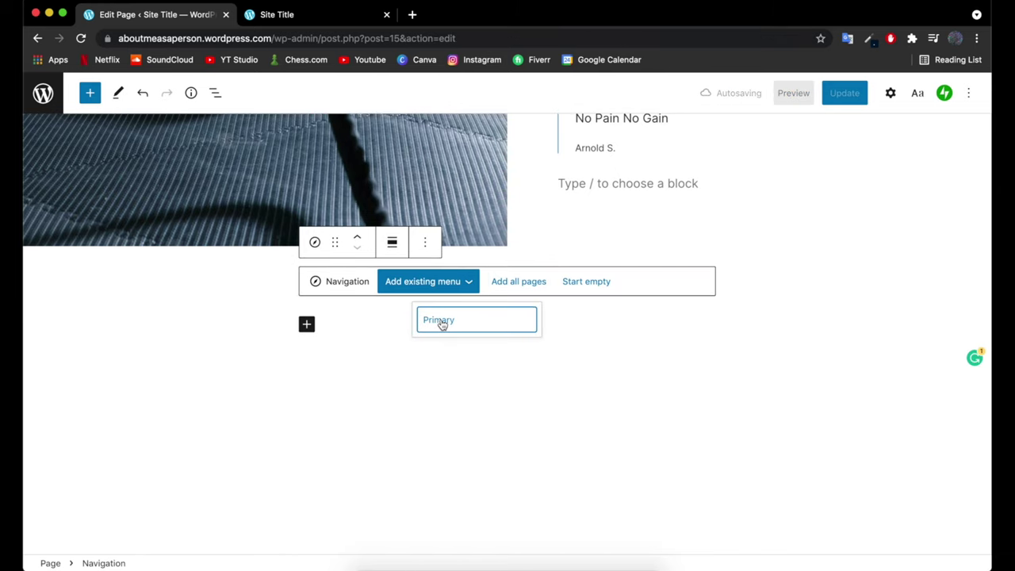
pyautogui.click(441, 322)
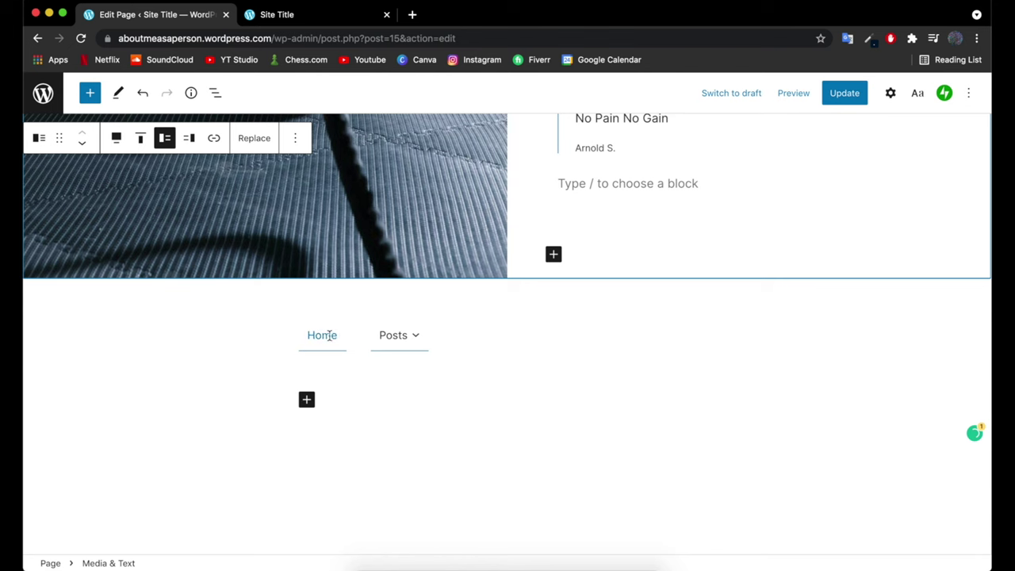
# - Move the Home item after Posts in the Navigation block and bring it back in front of Posts
pyautogui.click(456, 346)
pyautogui.click(337, 339)
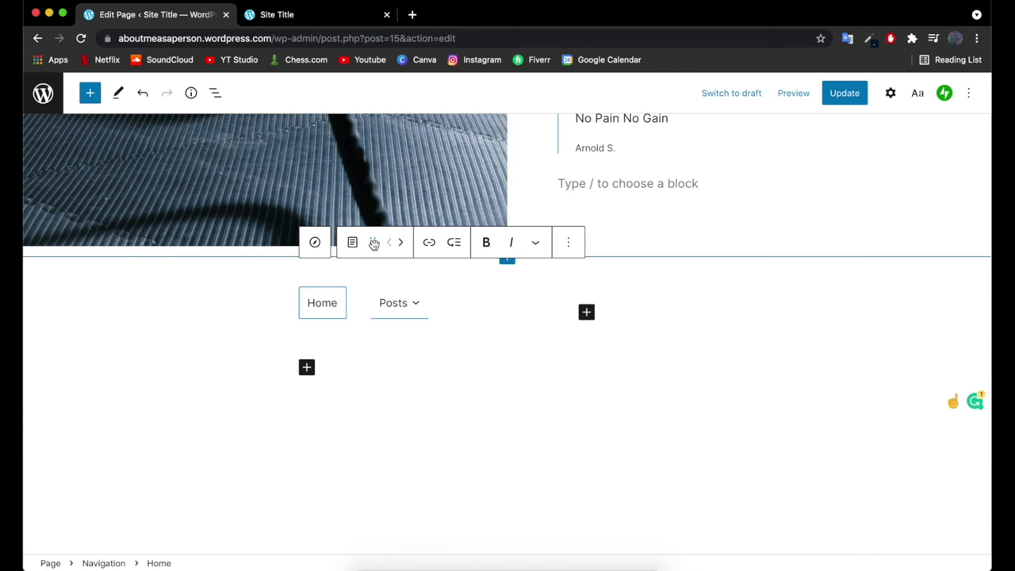
pyautogui.moveTo(370, 242)
pyautogui.mouseDown()
pyautogui.moveTo(363, 182)
pyautogui.moveTo(381, 157)
pyautogui.moveTo(384, 459)
pyautogui.moveTo(362, 405)
pyautogui.mouseUp()
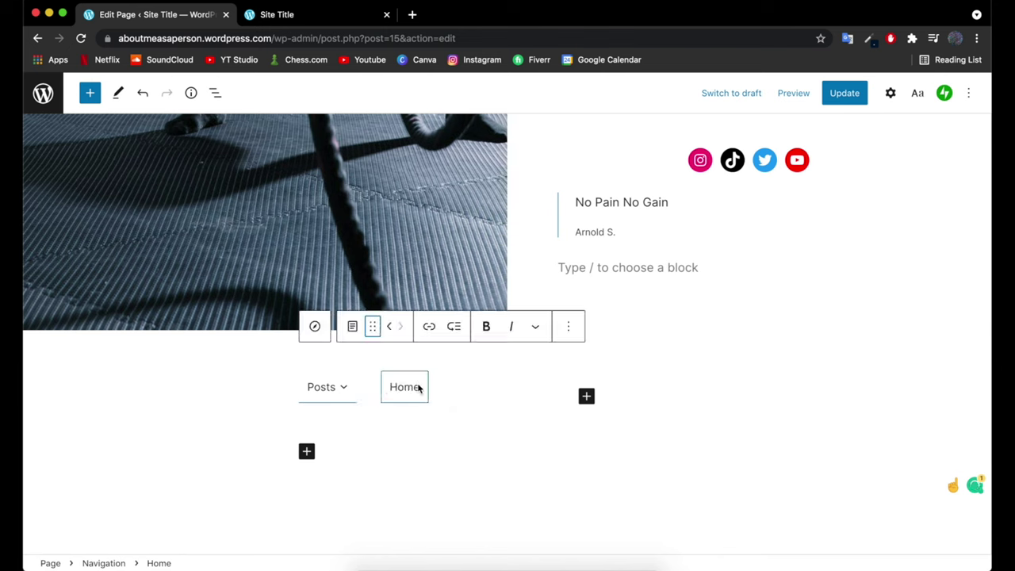
pyautogui.click(392, 386)
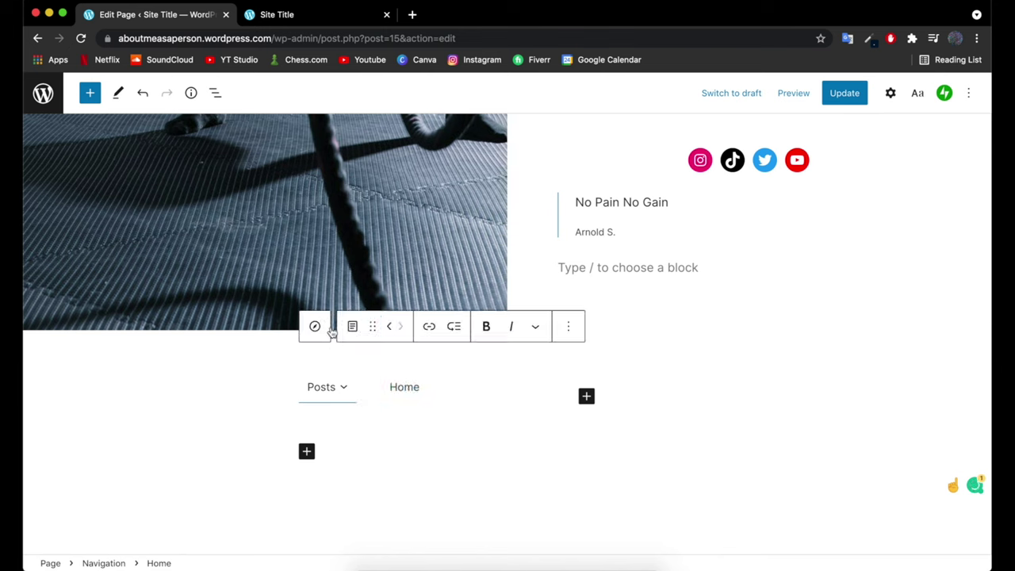
pyautogui.moveTo(372, 333); pyautogui.dragTo(296, 384)
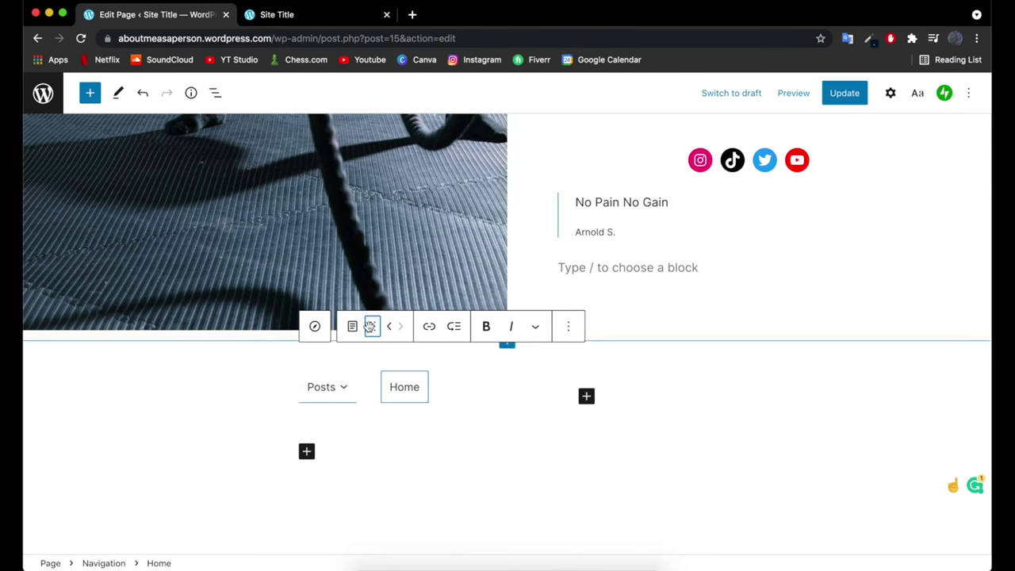
pyautogui.moveTo(372, 326); pyautogui.dragTo(296, 366)
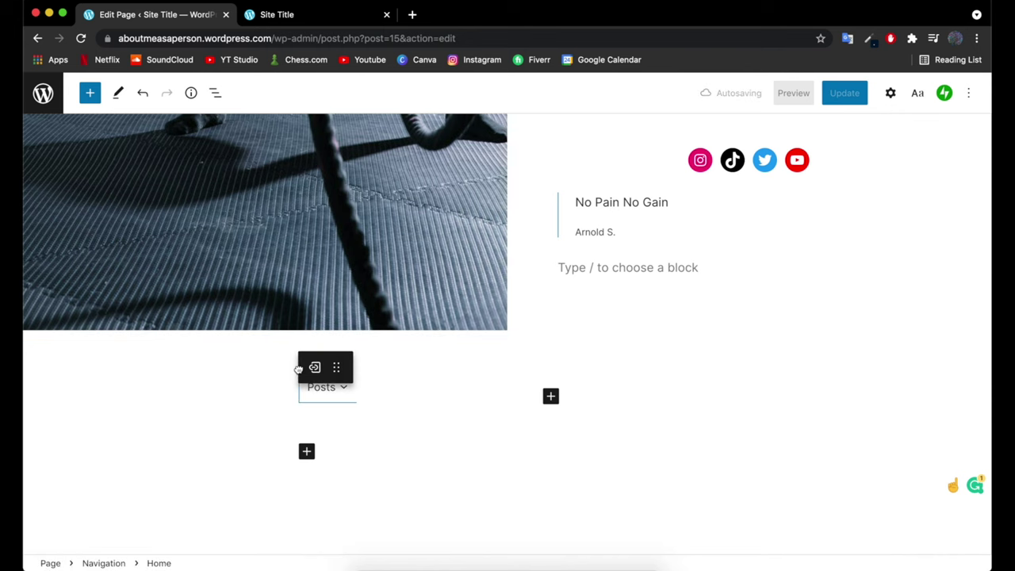
pyautogui.moveTo(299, 369); pyautogui.dragTo(296, 367)
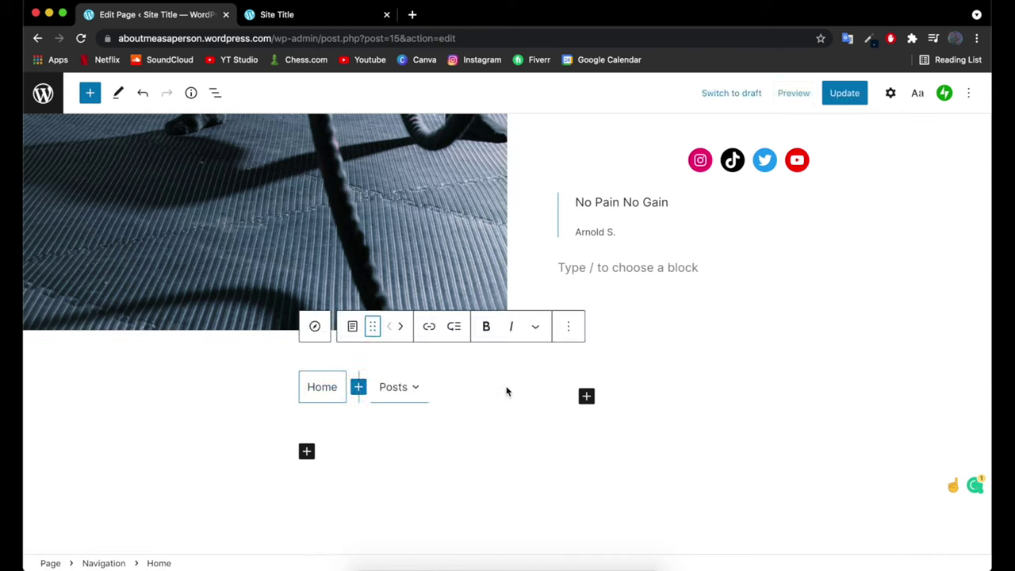
pyautogui.click(461, 396)
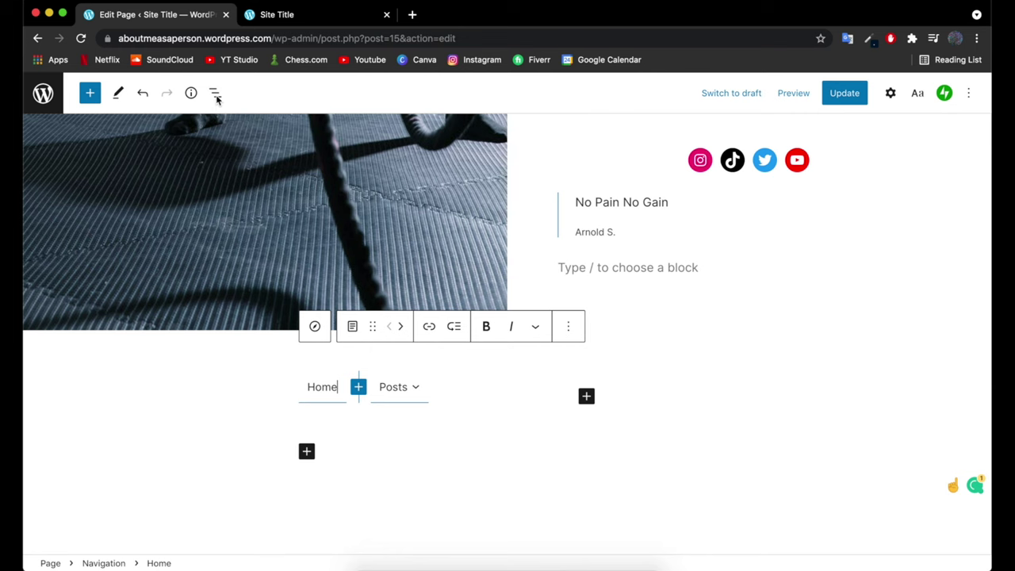
# - Move the whole Navigation block above the Media & Text block so it sits directly under the page title
pyautogui.press('Escape')
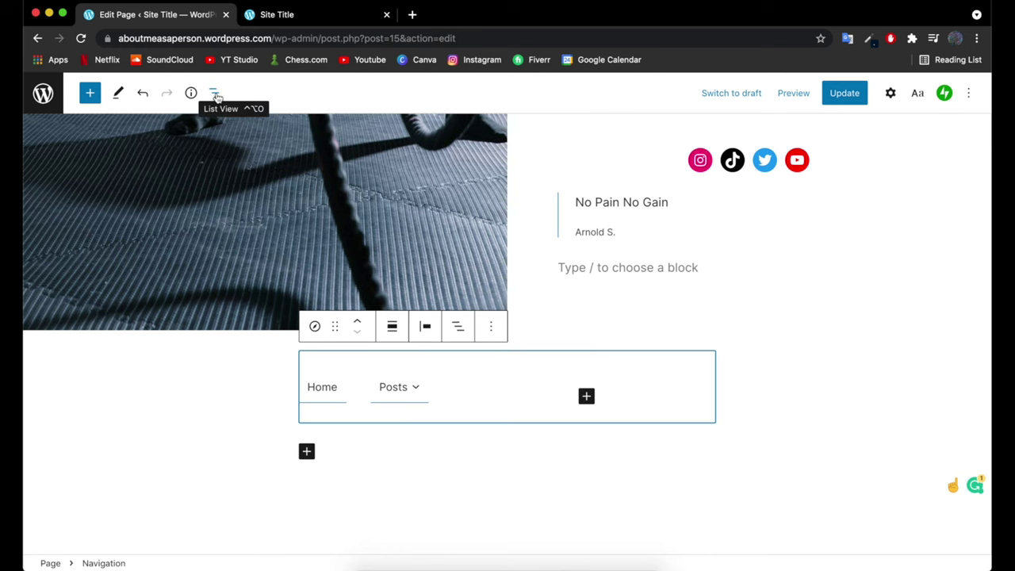
pyautogui.click(216, 95)
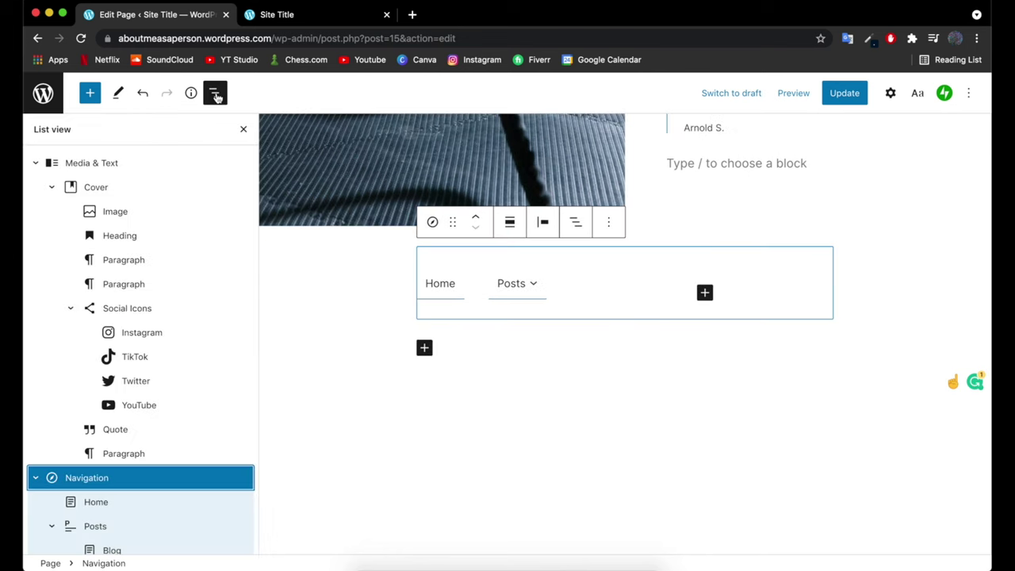
pyautogui.scroll(-1, 204, 389)
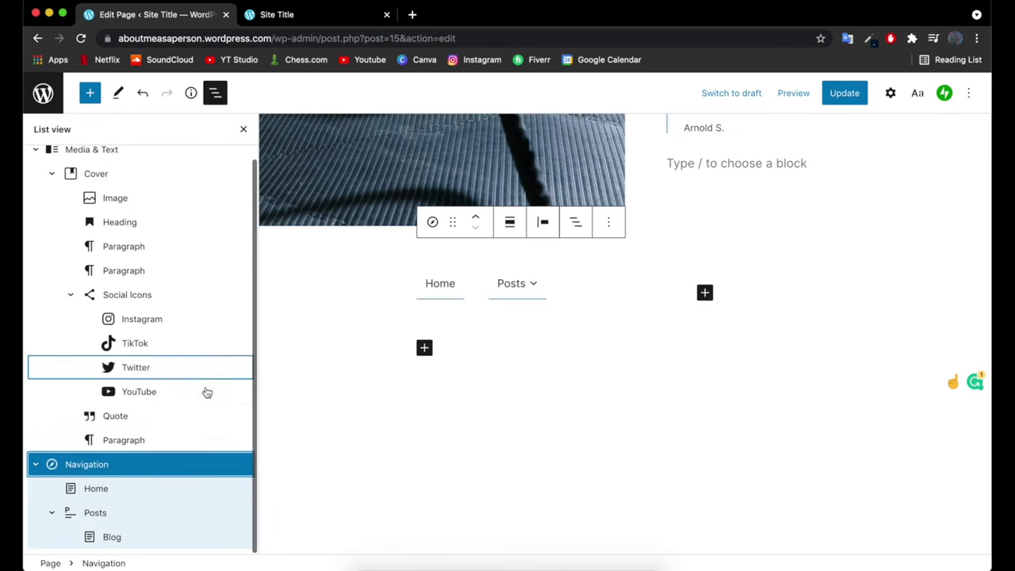
pyautogui.click(74, 467)
pyautogui.moveTo(74, 467); pyautogui.dragTo(67, 156)
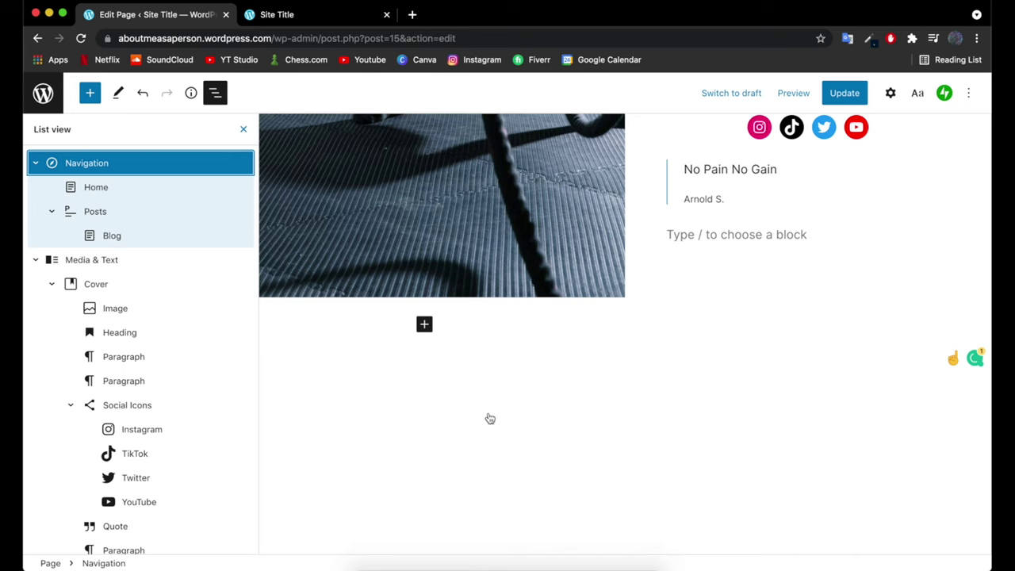
pyautogui.hotkey('ctrl', 'alt', 'o')
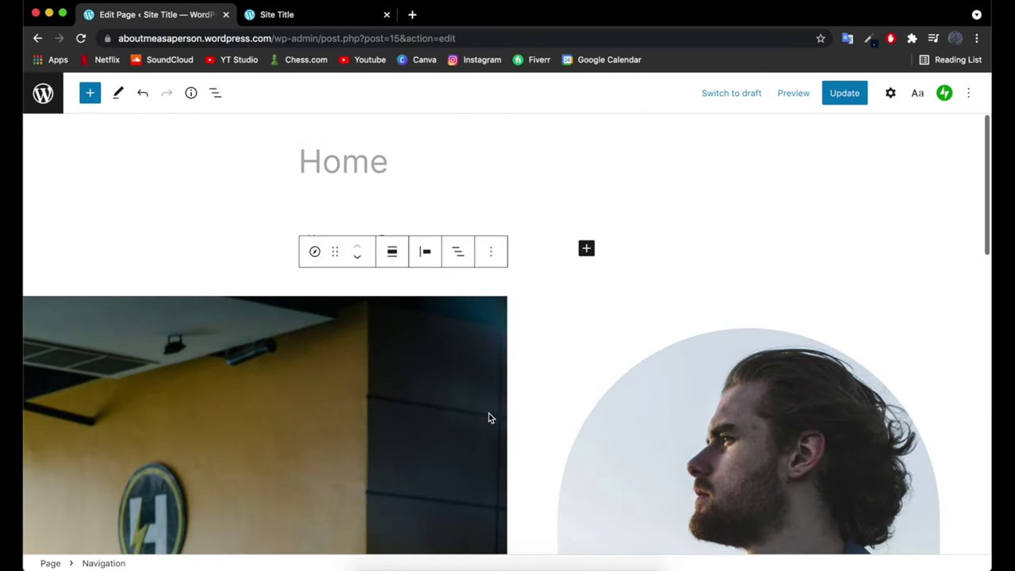
pyautogui.click(218, 367)
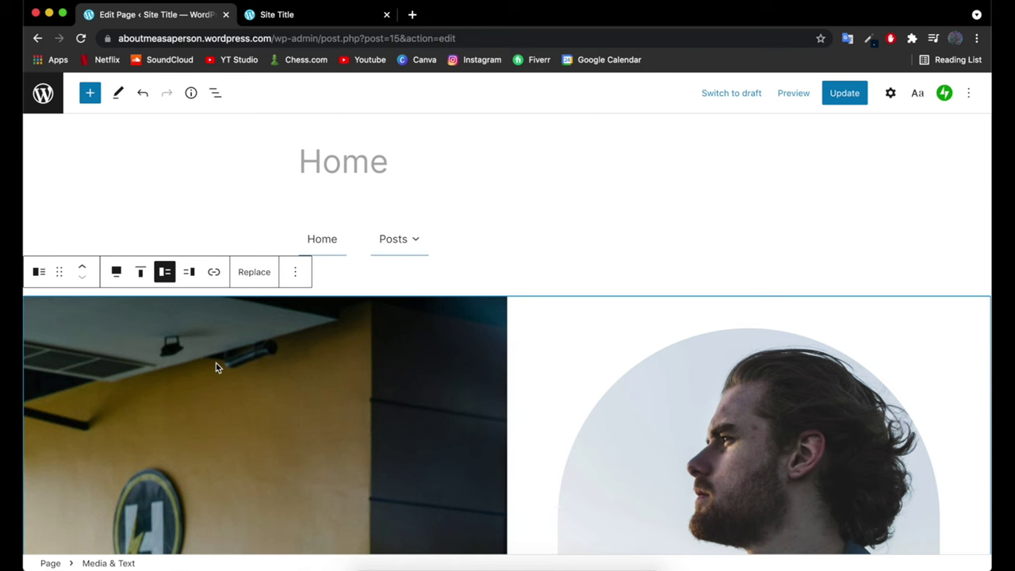
pyautogui.scroll(-3, 540, 414)
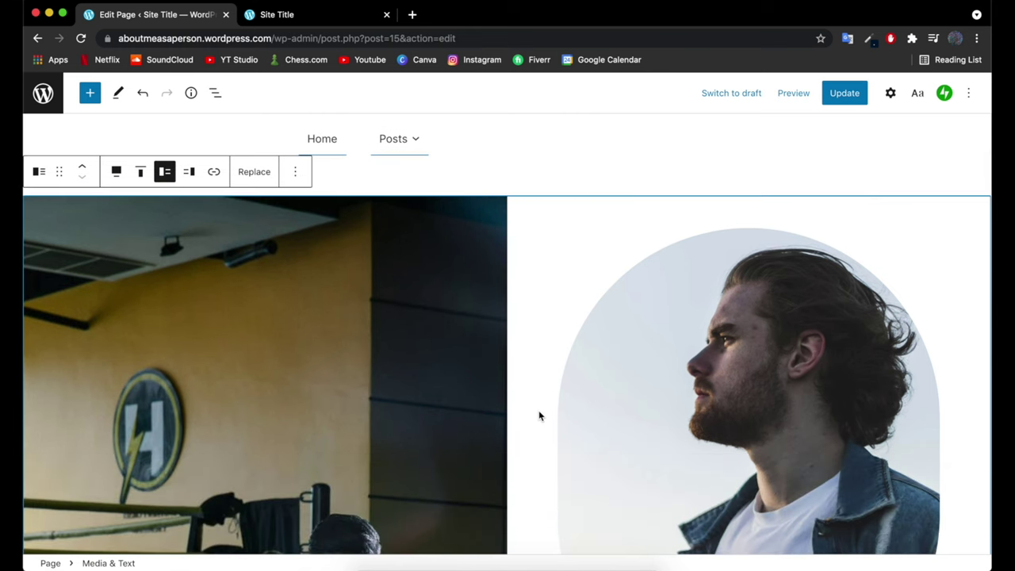